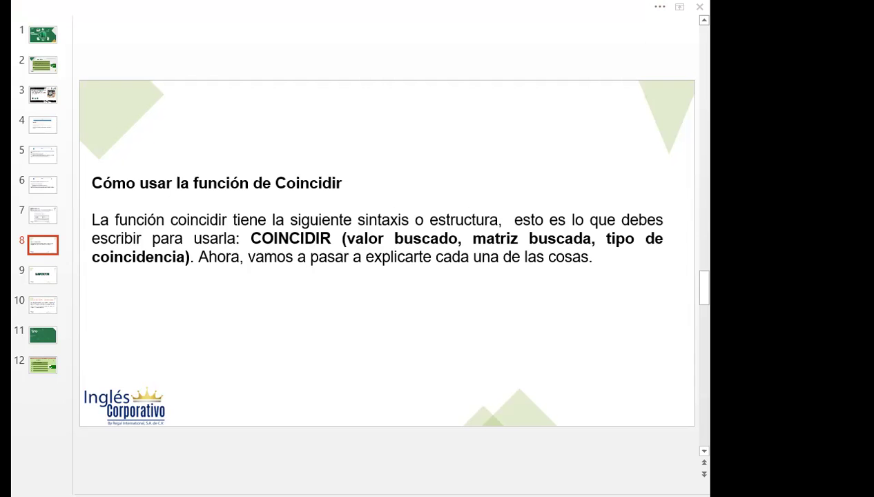
Switch from the PowerPoint COINCIDIR syntax slide to the Excel workbook's TABLA sheet.
{"action": "key", "text": "alt+Tab"}
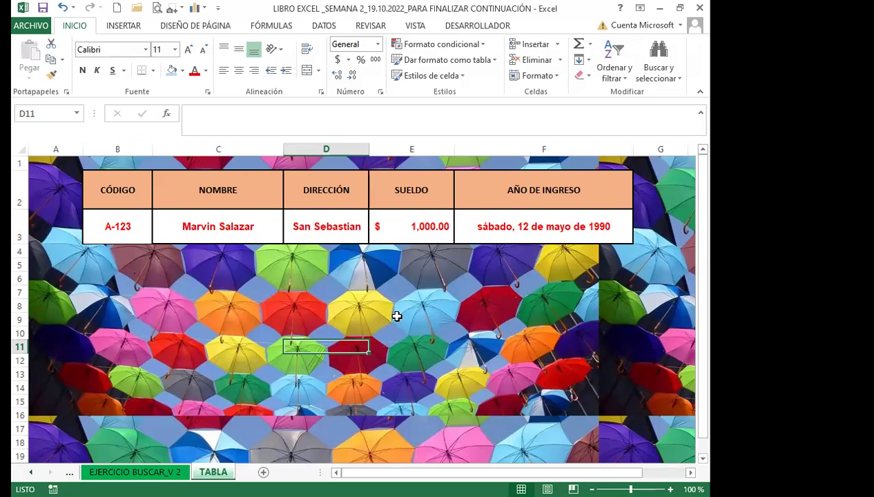
Clear the A-123 code from the TABLA lookup's CÓDIGO cell B3.
{"action": "left_click", "coordinate": [242, 222]}
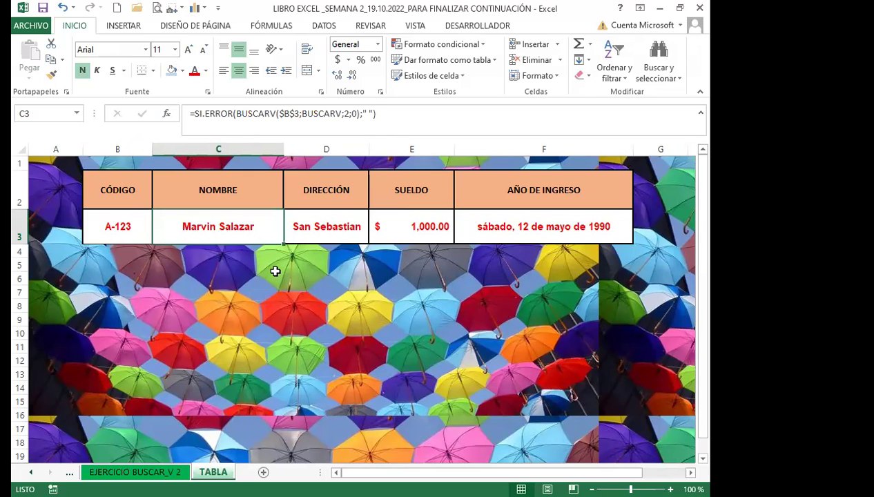
{"action": "left_click", "coordinate": [121, 233]}
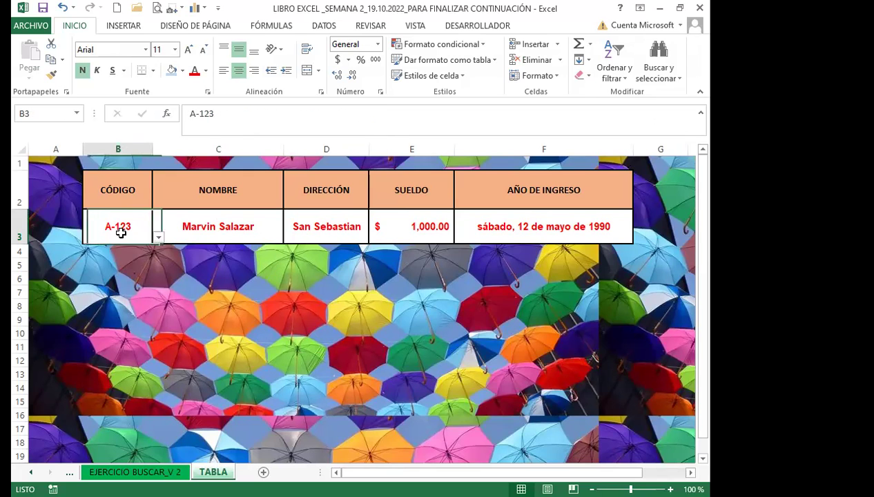
{"action": "key", "text": "Delete"}
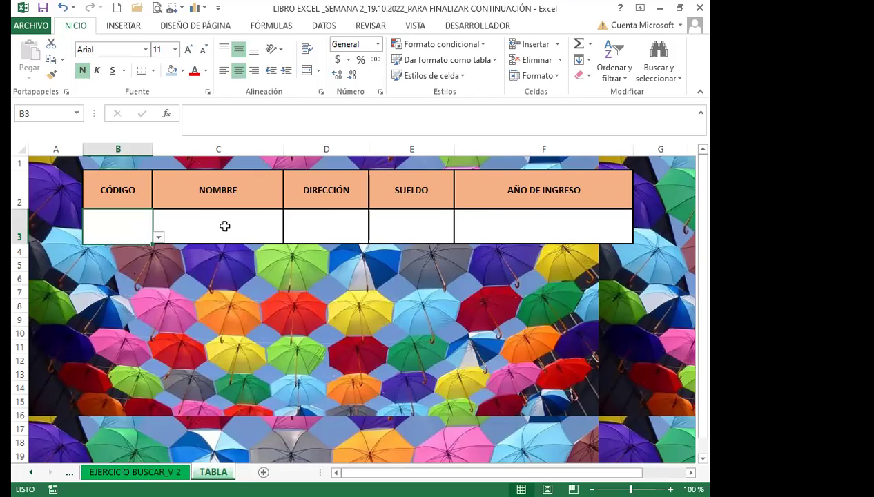
Review the blank NOMBRE lookup and B3's code list, then go to EJERCICIO BUSCAR_V 2.
{"action": "left_click", "coordinate": [224, 226]}
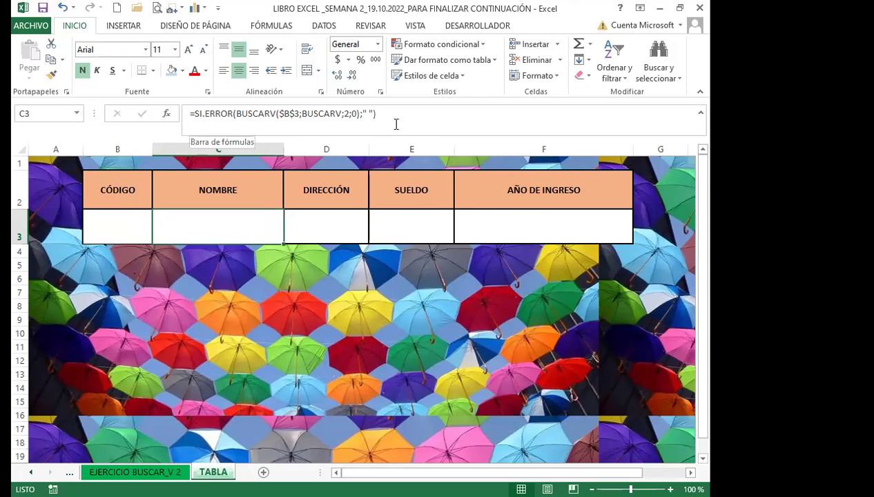
{"action": "left_click", "coordinate": [129, 226]}
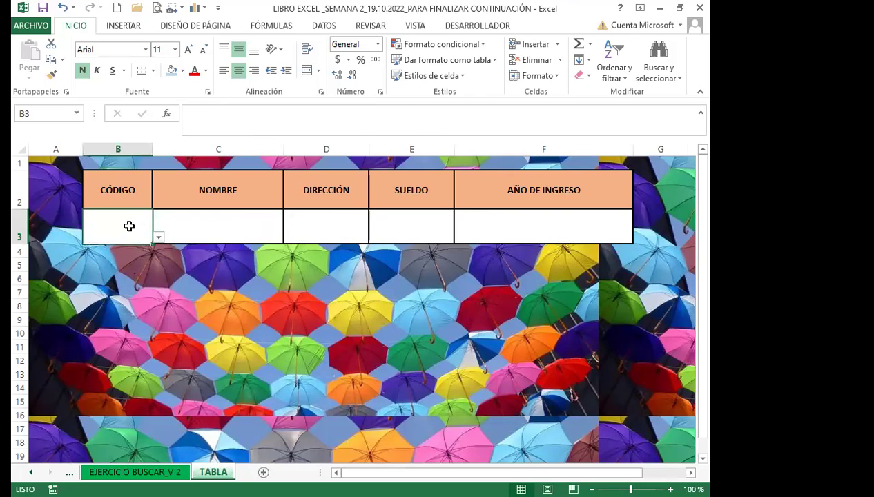
{"action": "left_click", "coordinate": [159, 237]}
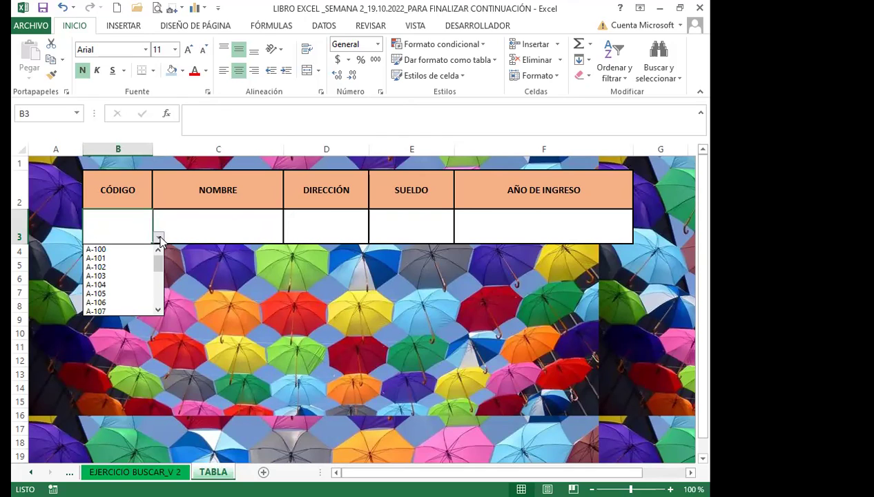
{"action": "left_click", "coordinate": [197, 221]}
{"action": "left_click", "coordinate": [197, 220]}
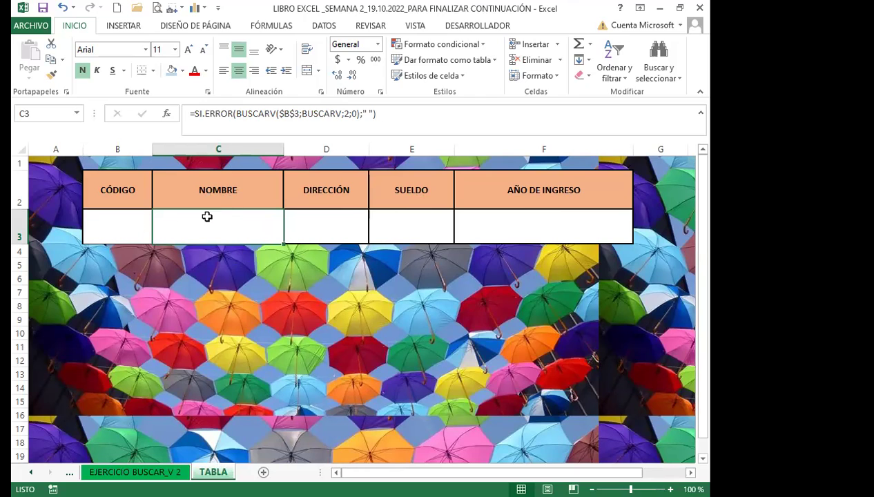
{"action": "left_click", "coordinate": [134, 472]}
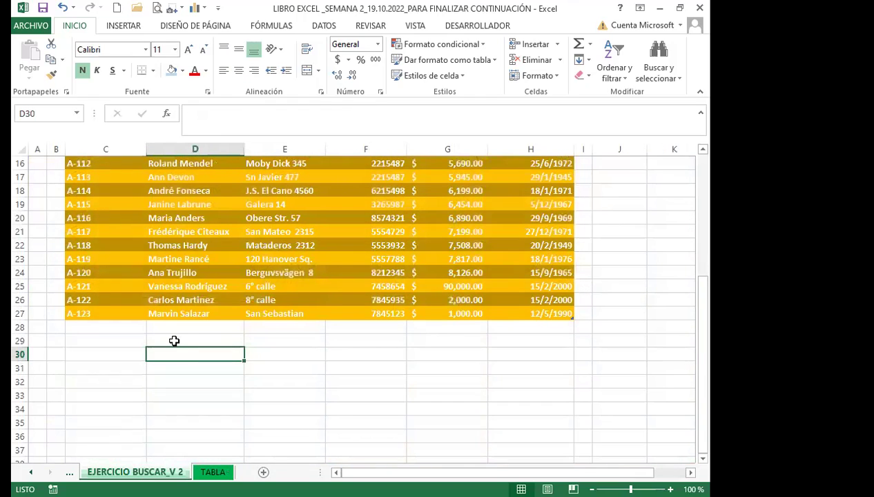
Center header cells C3:H3, Código through Fecha de Ingreso, horizontally and vertically.
{"action": "scroll", "coordinate": [176, 332], "scroll_direction": "up", "scroll_amount": 3}
{"action": "scroll", "coordinate": [176, 333], "scroll_direction": "up", "scroll_amount": 2}
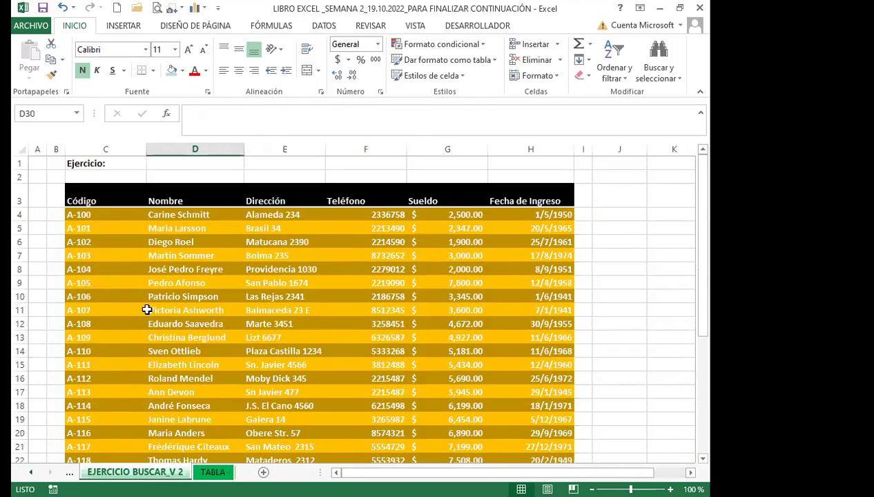
{"action": "left_click", "coordinate": [111, 196]}
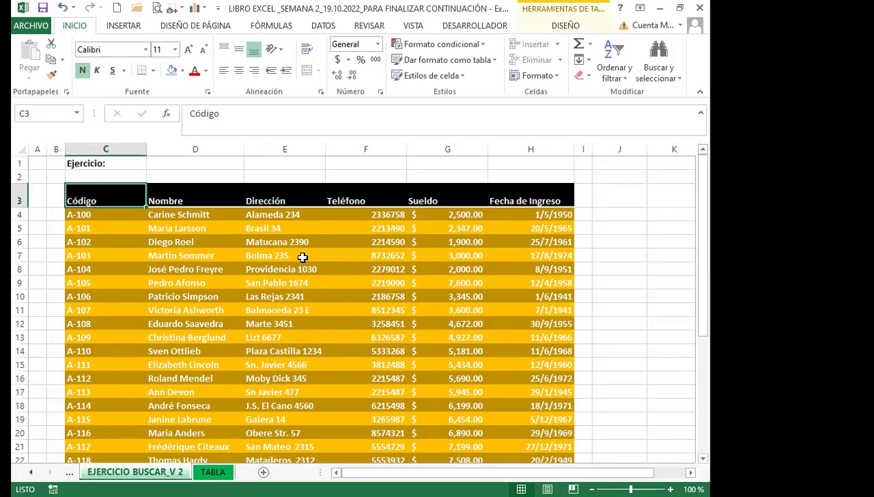
{"action": "left_click_drag", "start_coordinate": [91, 190], "coordinate": [510, 196]}
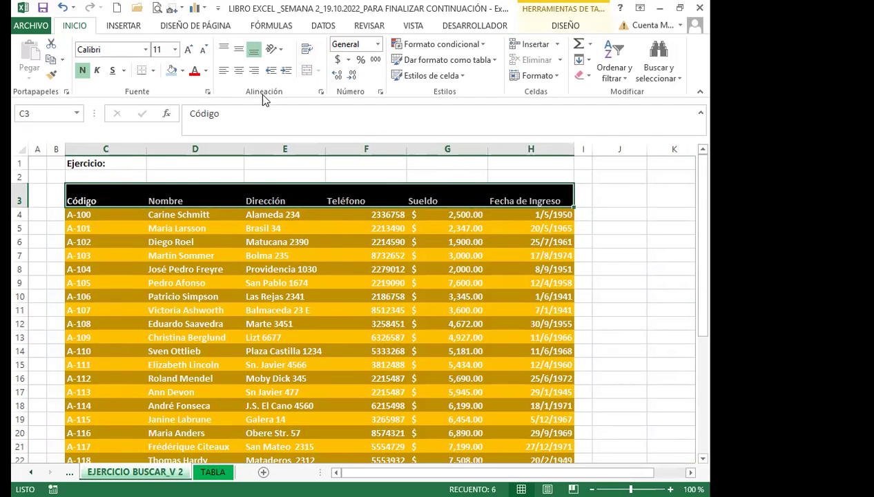
{"action": "left_click", "coordinate": [239, 71]}
{"action": "left_click", "coordinate": [239, 49]}
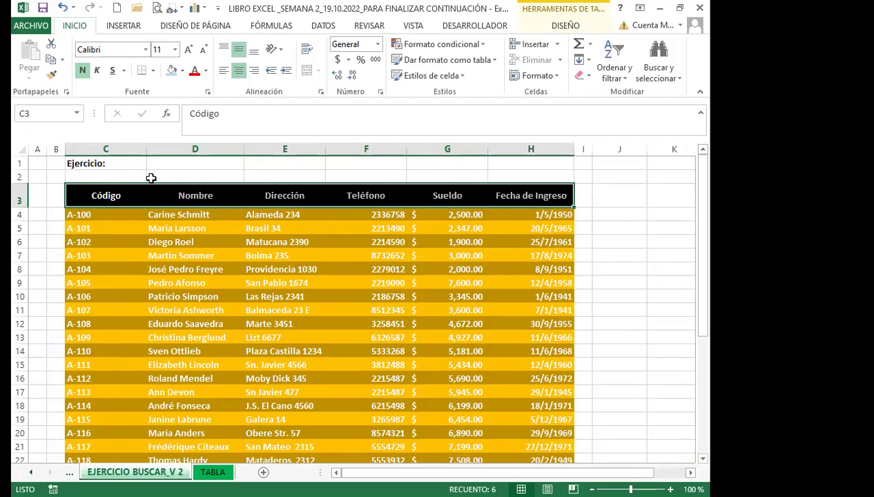
{"action": "left_click", "coordinate": [178, 202]}
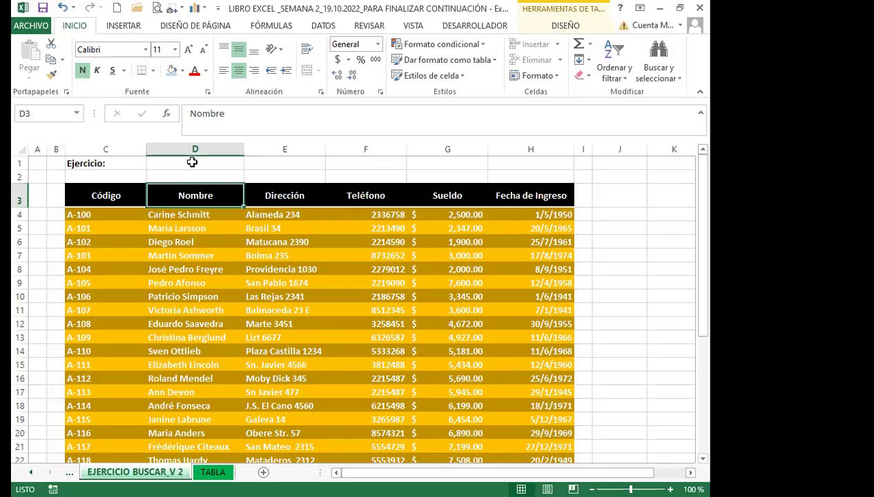
{"action": "scroll", "coordinate": [217, 284], "scroll_direction": "down", "scroll_amount": 3}
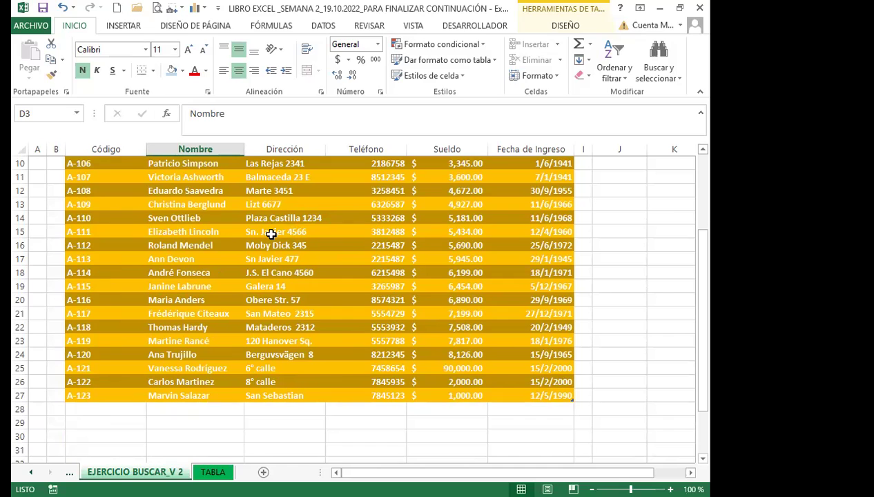
{"action": "left_click", "coordinate": [105, 409]}
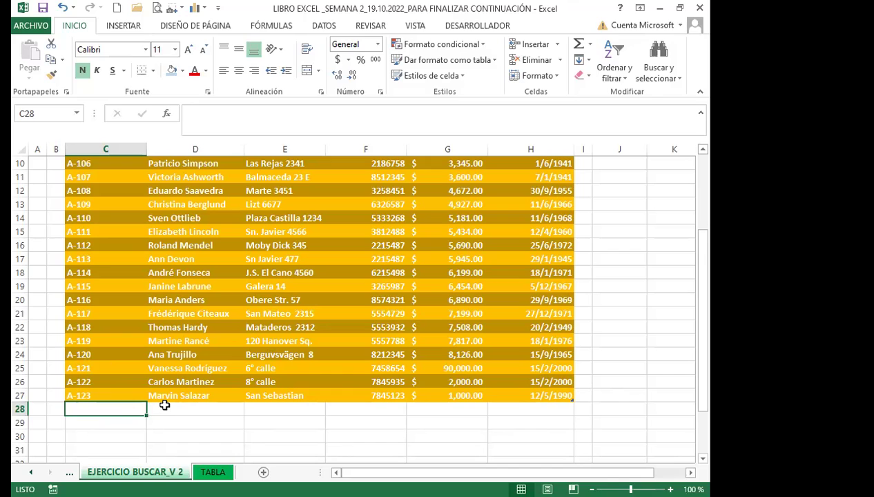
Enter code A-124 in C28 and A-125 in C29 to extend the table.
{"action": "type", "text": "A"}
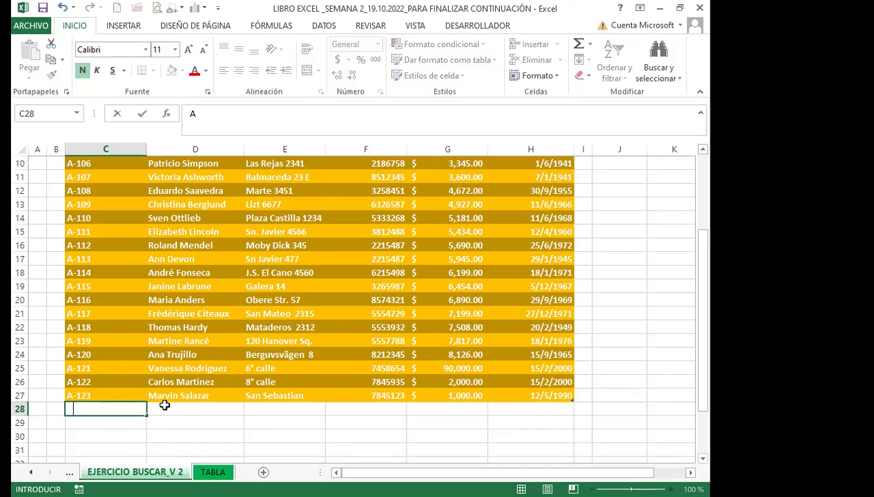
{"action": "type", "text": "-124"}
{"action": "key", "text": "Return"}
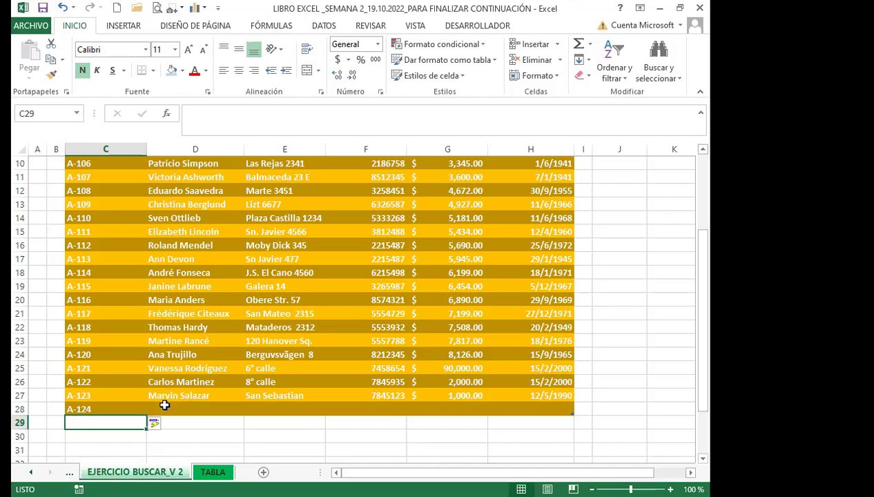
{"action": "type", "text": "A-"}
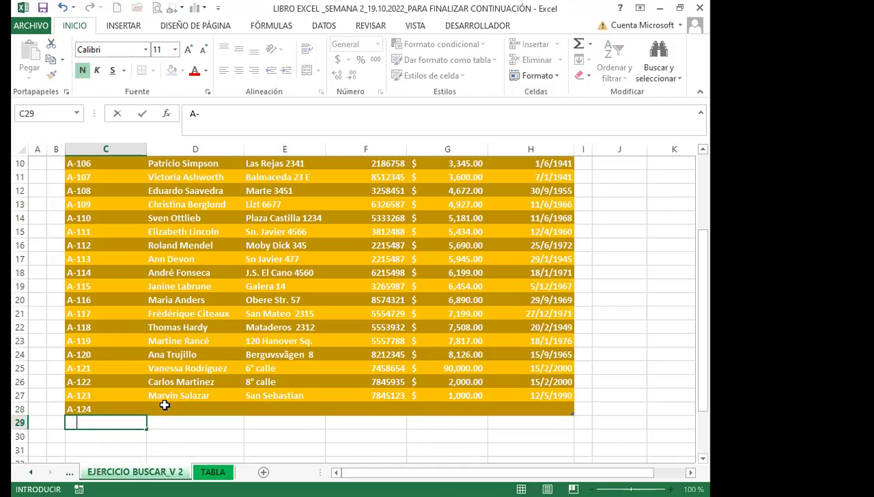
{"action": "type", "text": "125"}
{"action": "key", "text": "Return"}
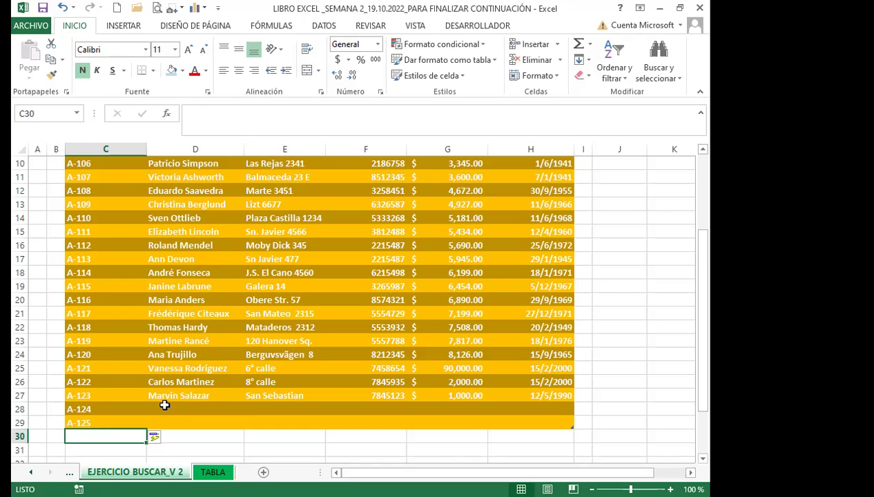
On TABLA, choose A-123 in B3's dropdown and confirm A-124 and A-125 are listed.
{"action": "left_click", "coordinate": [213, 472]}
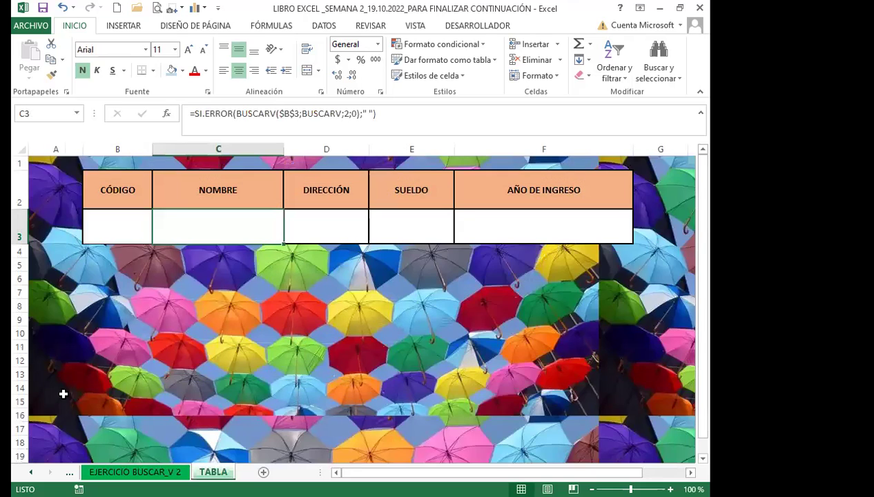
{"action": "left_click", "coordinate": [126, 233]}
{"action": "left_click", "coordinate": [157, 238]}
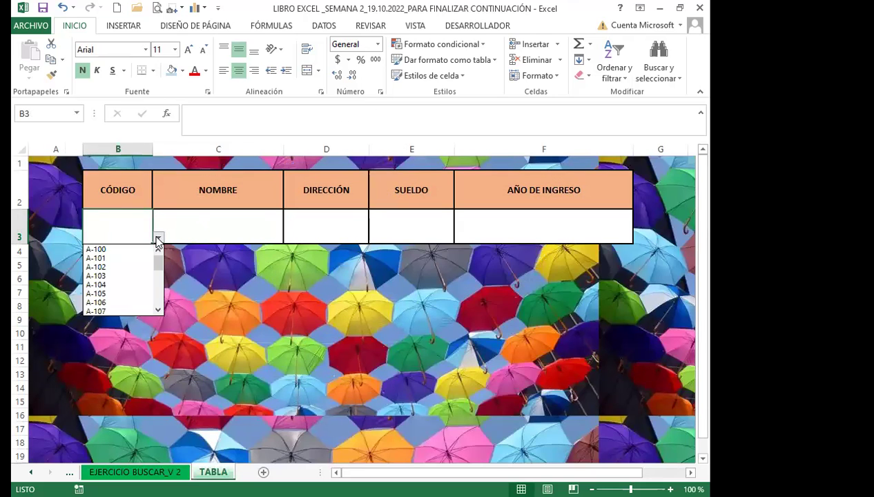
{"action": "left_click_drag", "start_coordinate": [159, 259], "coordinate": [160, 300]}
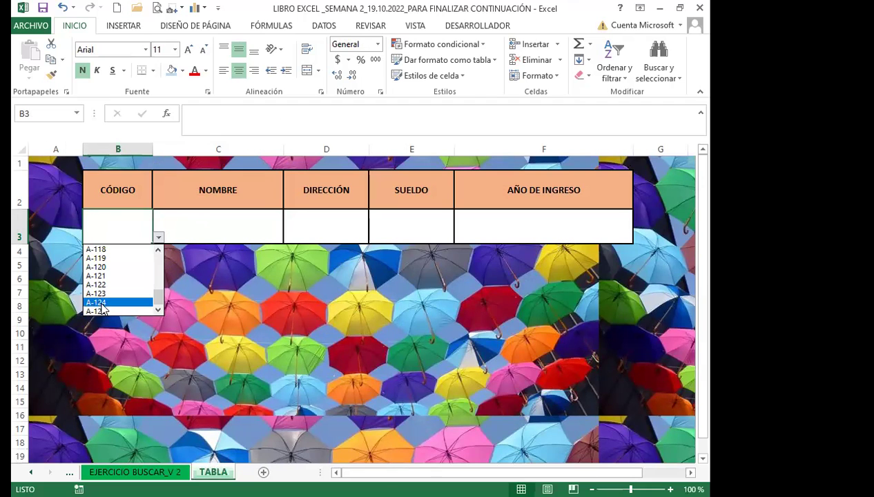
{"action": "left_click", "coordinate": [110, 294]}
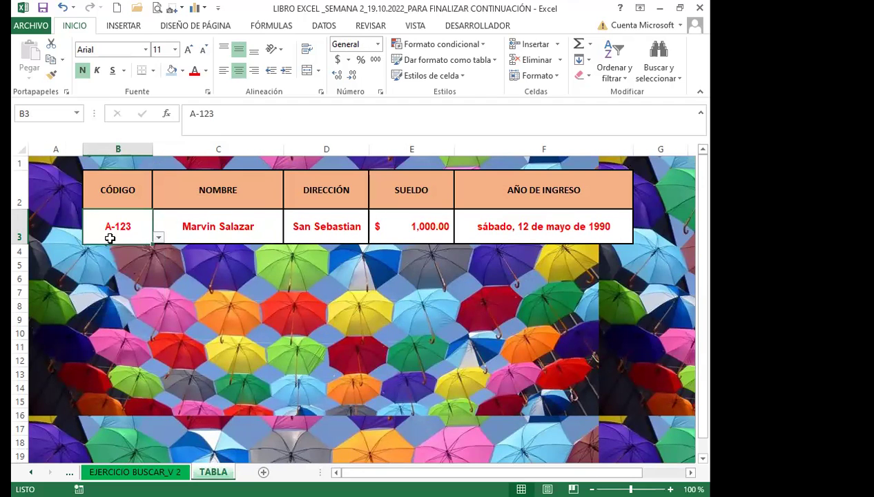
{"action": "left_click", "coordinate": [158, 237]}
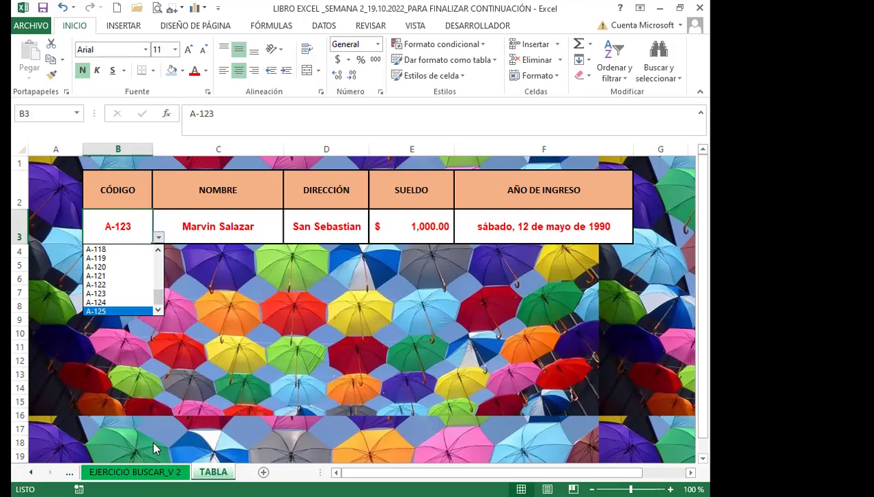
{"action": "left_click", "coordinate": [153, 469]}
Enter the new employee's full name in the A-124 row of the table.
{"action": "left_click", "coordinate": [149, 471]}
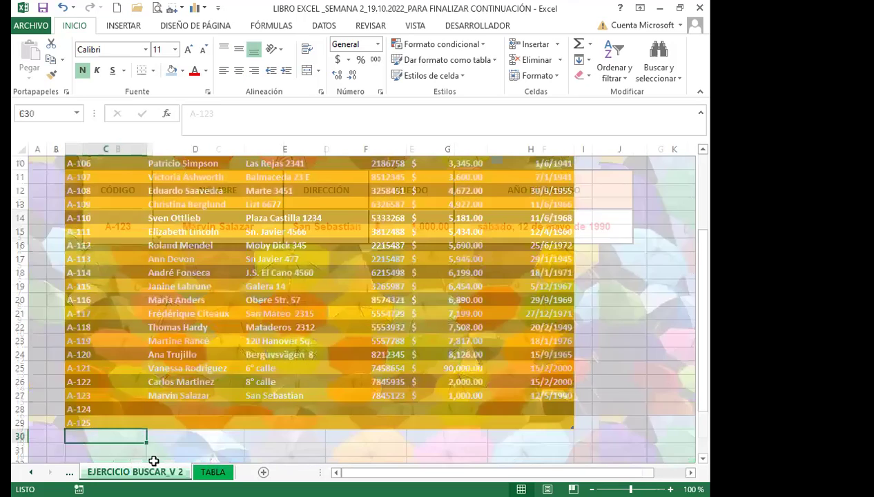
{"action": "scroll", "coordinate": [172, 423], "scroll_direction": "down", "scroll_amount": 2}
{"action": "scroll", "coordinate": [203, 409], "scroll_direction": "down", "scroll_amount": 2}
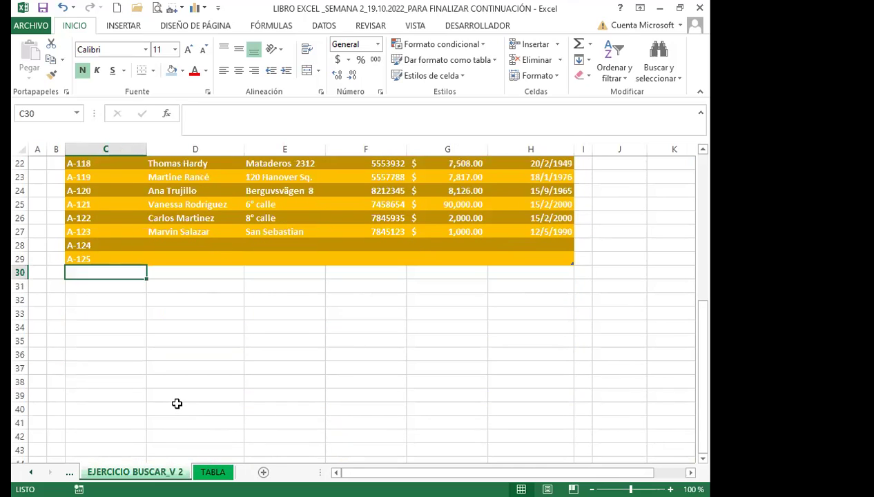
{"action": "left_click", "coordinate": [212, 471]}
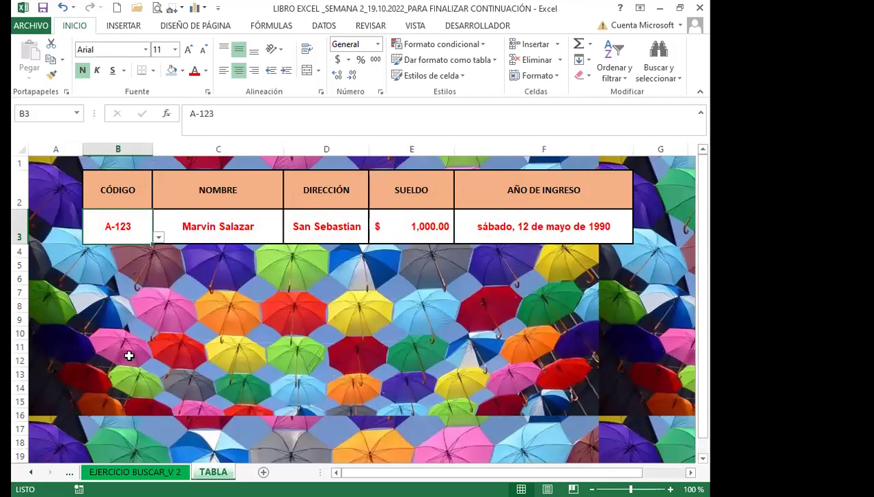
{"action": "left_click", "coordinate": [135, 472]}
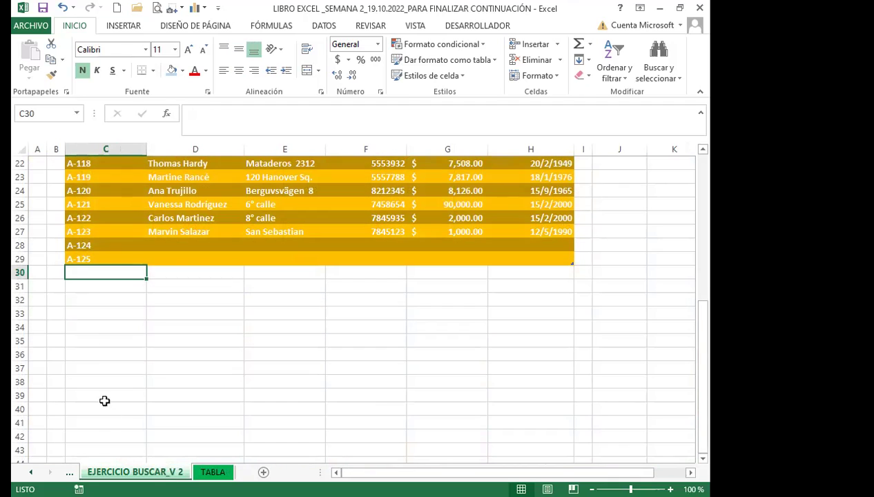
{"action": "left_click", "coordinate": [173, 246]}
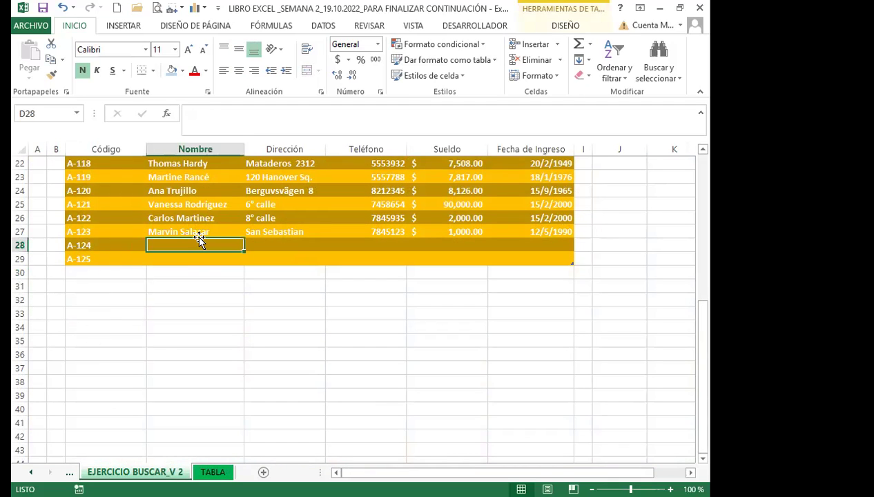
{"action": "type", "text": "CAR"}
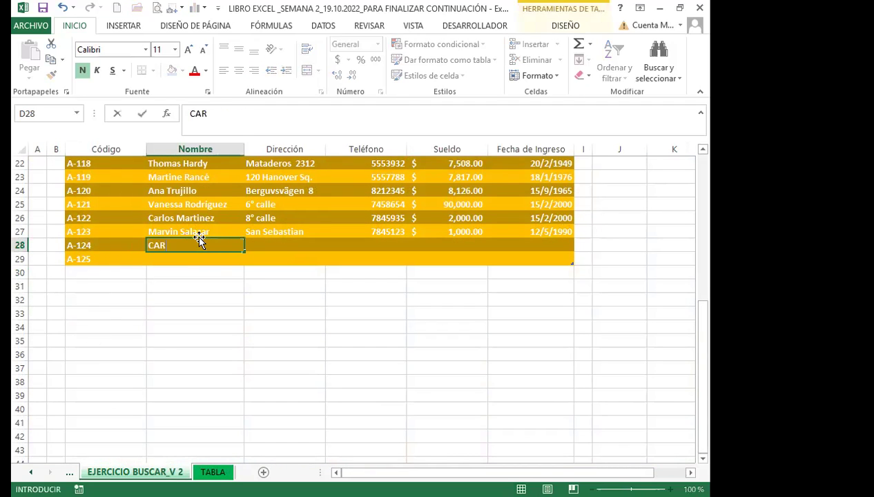
{"action": "key", "text": "BackSpace"}
{"action": "key", "text": "BackSpace"}
{"action": "key", "text": "BackSpace"}
{"action": "key", "text": "BackSpace"}
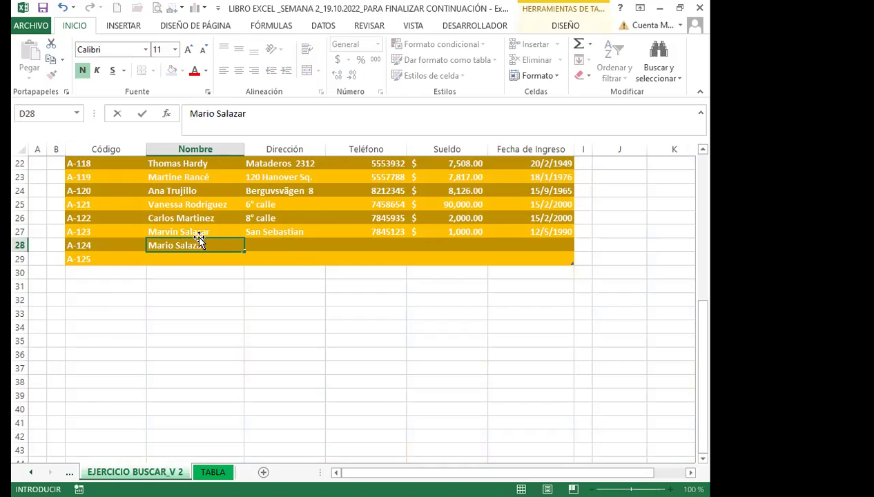
{"action": "key", "text": "Tab"}
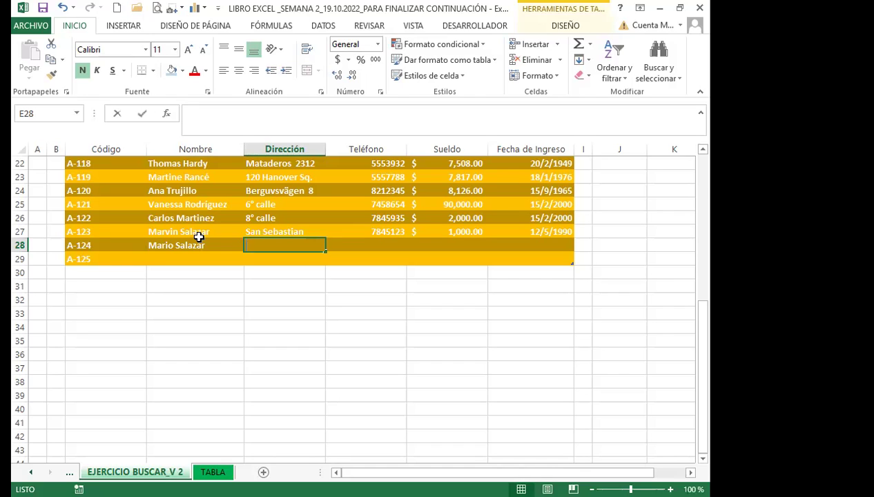
Fill in the A-124 address, phone number, salary 2000 and hire date 12/6/2020.
{"action": "type", "text": "9° call"}
{"action": "key", "text": "BackSpace"}
{"action": "key", "text": "BackSpace"}
{"action": "type", "text": "lle"}
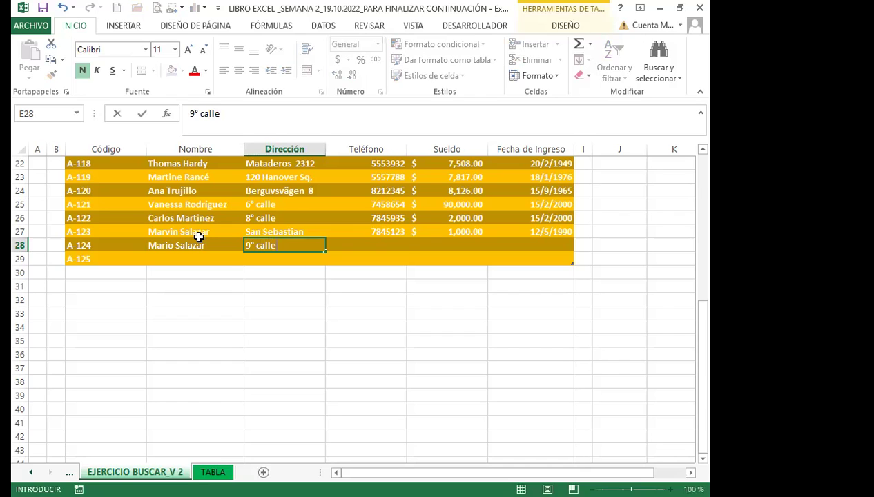
{"action": "key", "text": "Tab"}
{"action": "type", "text": "7845896"}
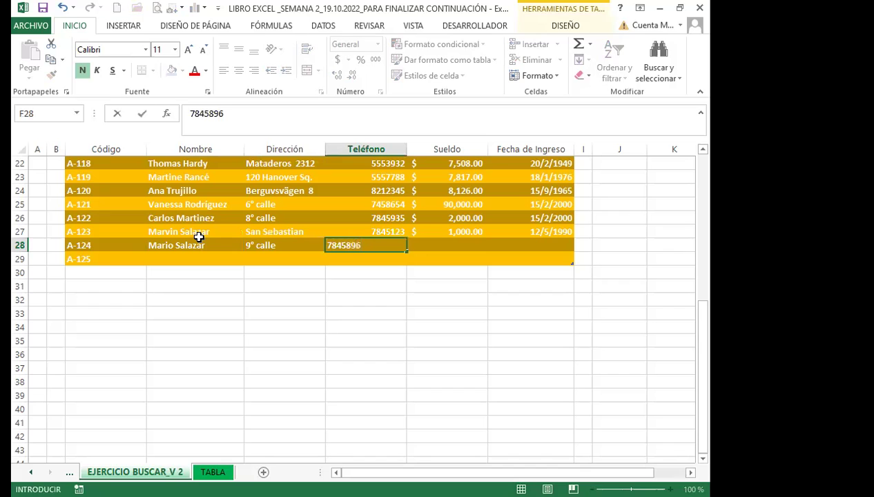
{"action": "key", "text": "Tab"}
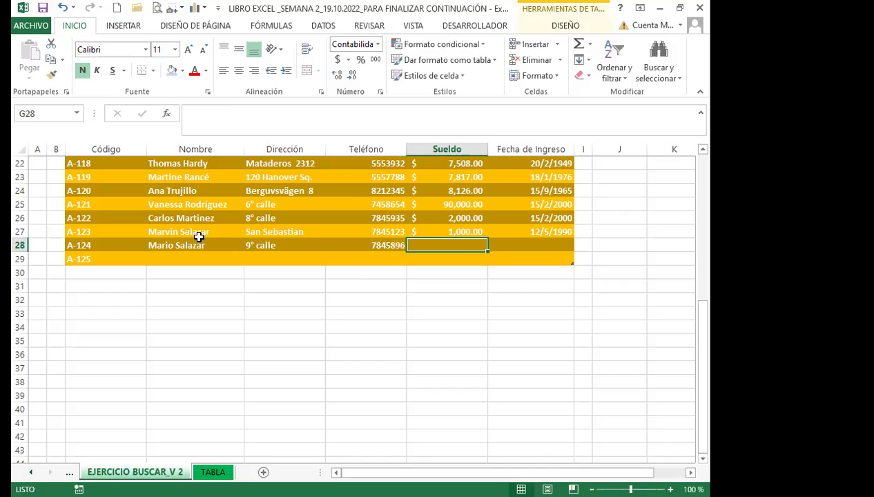
{"action": "type", "text": "2000"}
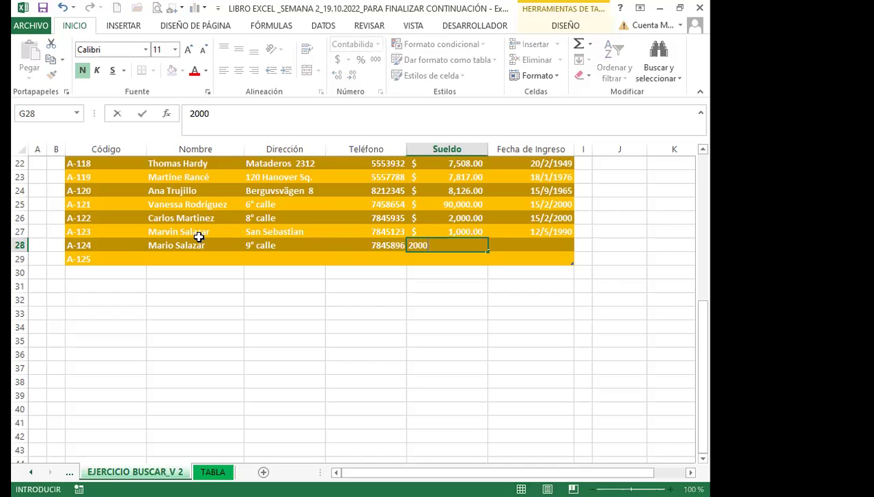
{"action": "key", "text": "Tab"}
{"action": "type", "text": "12"}
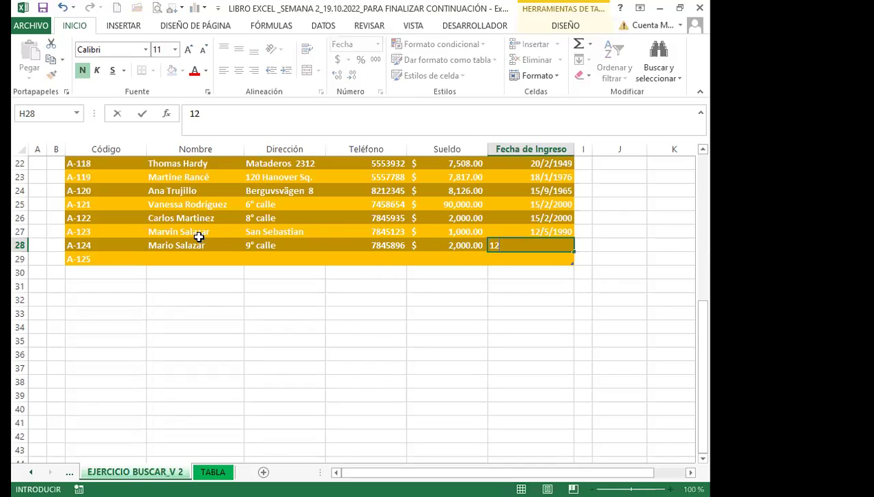
{"action": "type", "text": "/6/2020"}
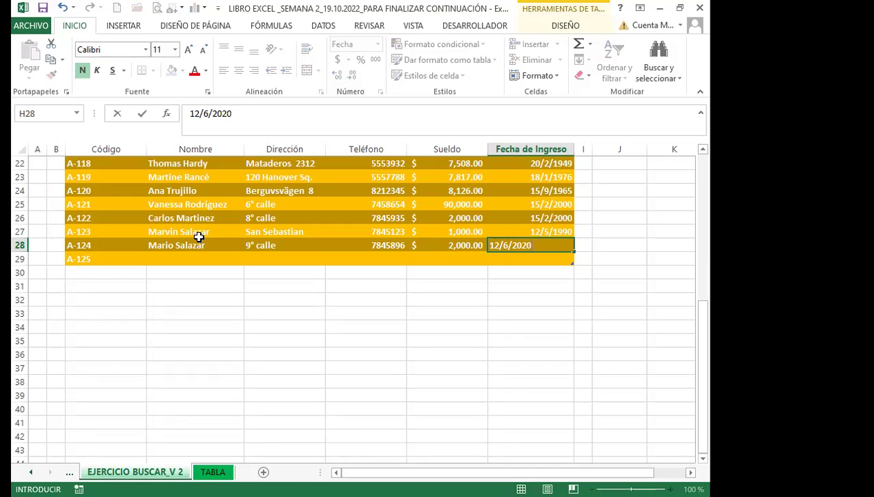
{"action": "key", "text": "Return"}
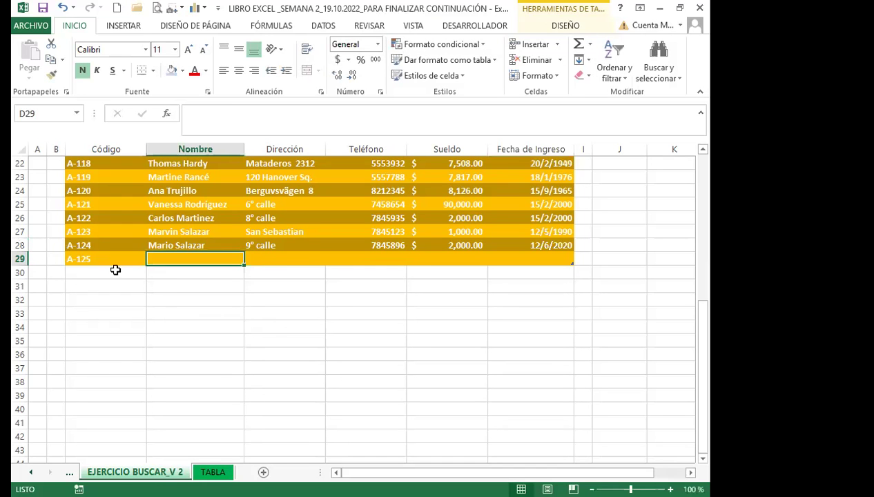
On TABLA, choose code A-124 from B3's validation dropdown.
{"action": "left_click", "coordinate": [213, 471]}
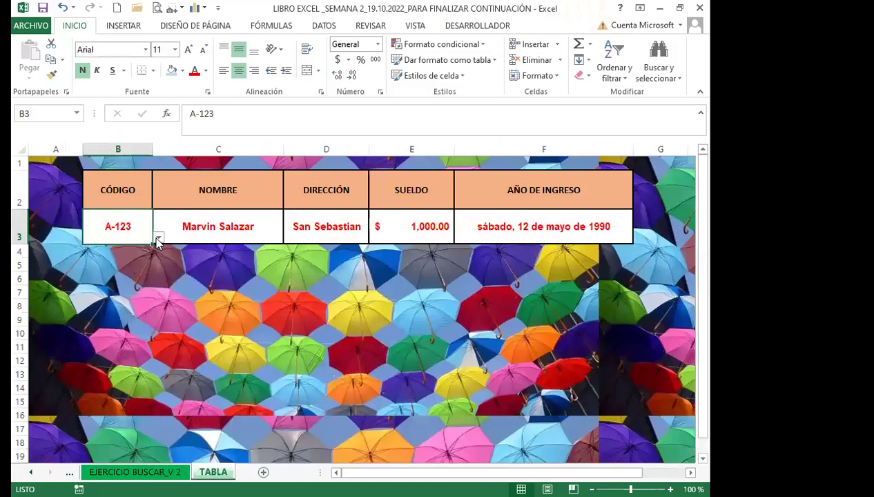
{"action": "left_click", "coordinate": [158, 237]}
{"action": "left_click", "coordinate": [102, 302]}
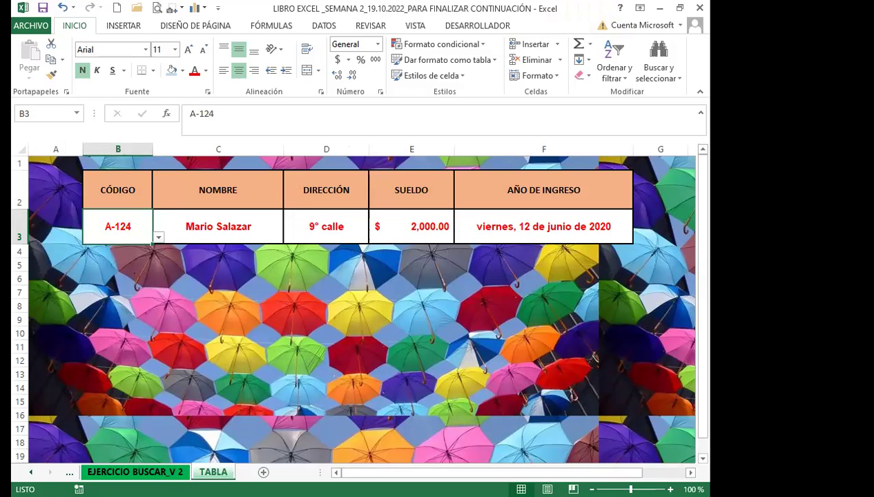
Compare TABLA's A-124 results against the employee table by switching between both sheets.
{"action": "left_click", "coordinate": [135, 472]}
{"action": "scroll", "coordinate": [292, 305], "scroll_direction": "up", "scroll_amount": 6}
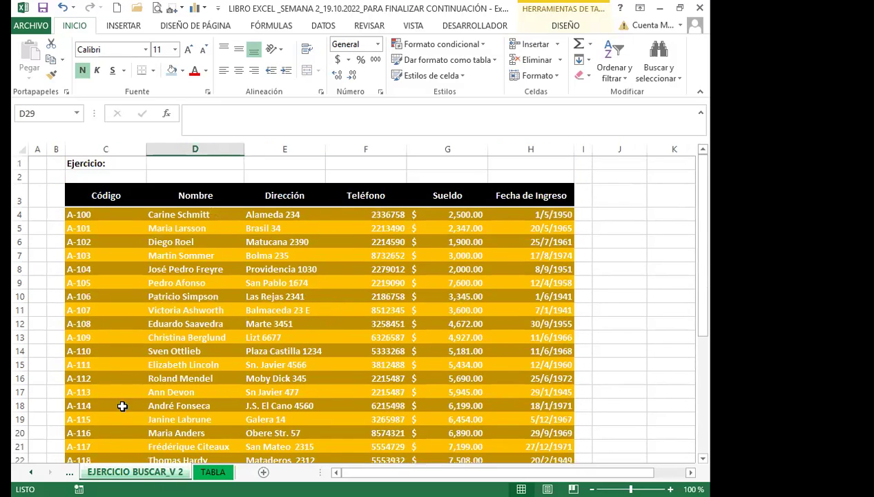
{"action": "scroll", "coordinate": [110, 397], "scroll_direction": "down", "scroll_amount": 3}
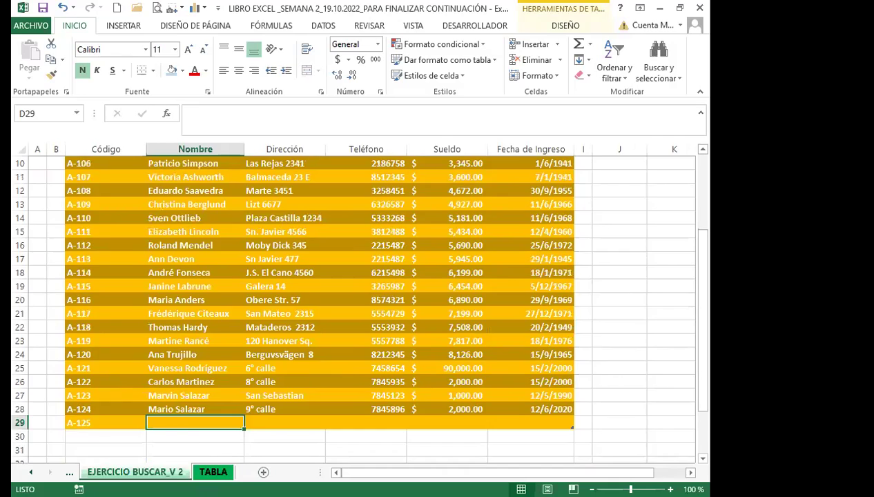
{"action": "left_click", "coordinate": [213, 471]}
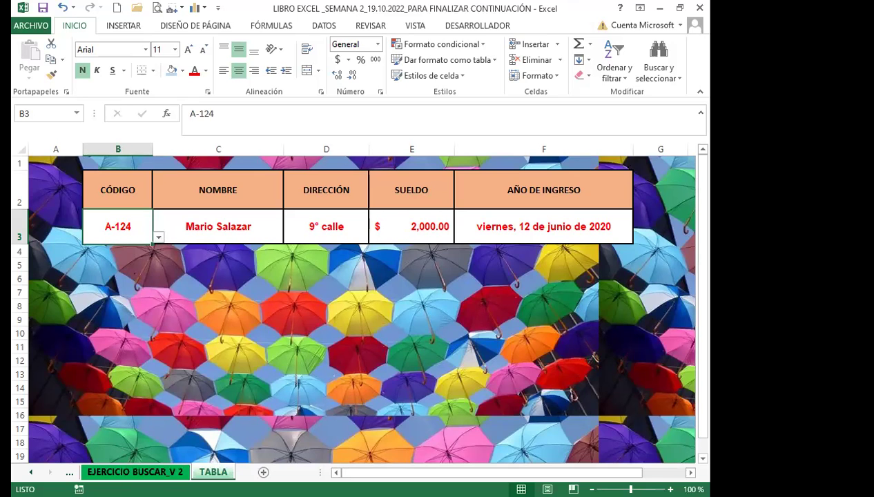
{"action": "left_click", "coordinate": [134, 472]}
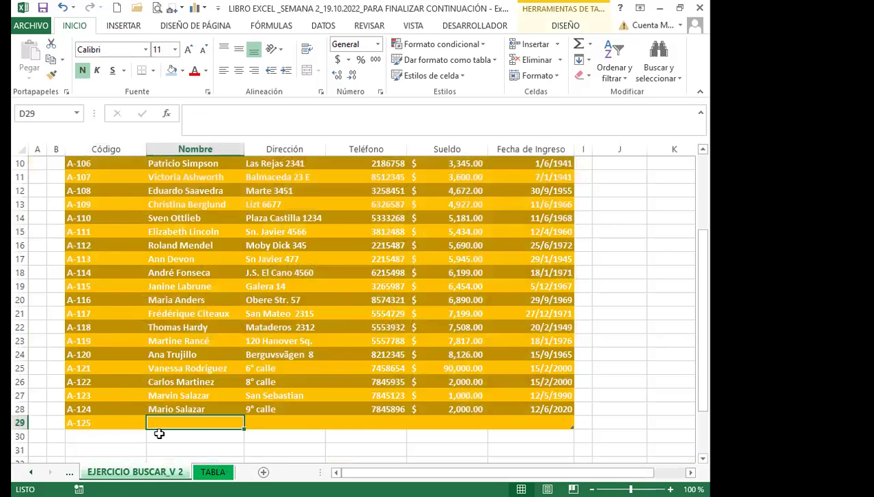
{"action": "left_click", "coordinate": [208, 473]}
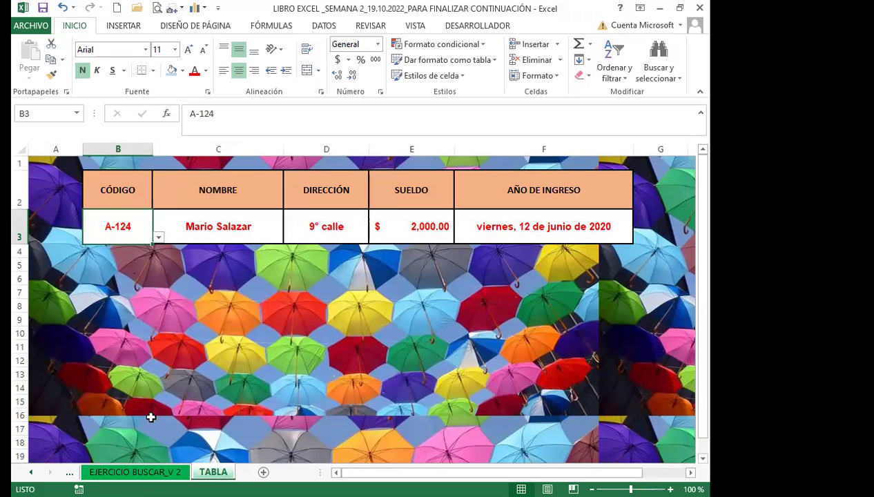
{"action": "left_click", "coordinate": [135, 472]}
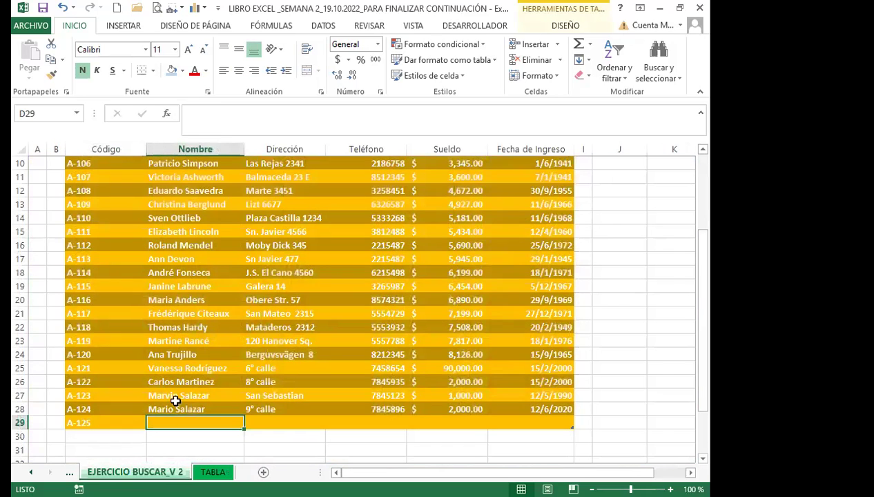
{"action": "left_click", "coordinate": [292, 354]}
Look over the Table Tools DISEÑO options and leave the employee table sheet.
{"action": "left_click", "coordinate": [561, 27]}
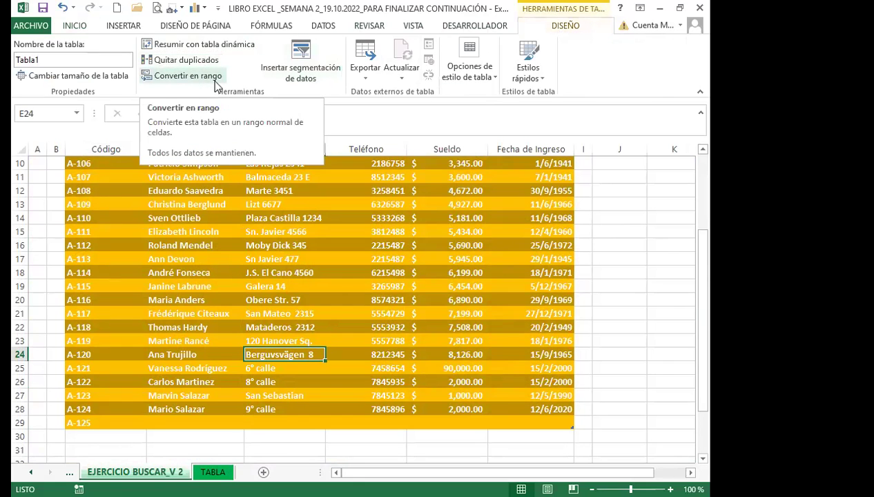
{"action": "left_click", "coordinate": [213, 472]}
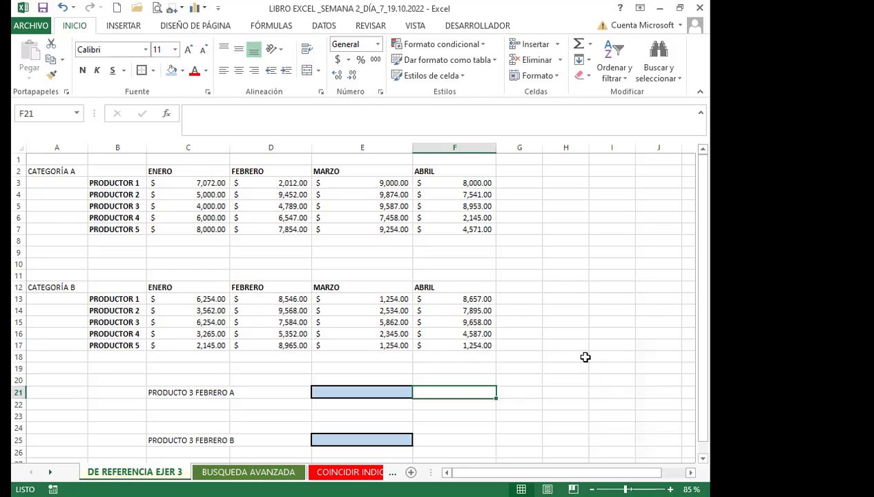
In E21, insert INDICE from the autocomplete list so the formula reads =INDICE((.
{"action": "left_click", "coordinate": [369, 391]}
{"action": "type", "text": "="}
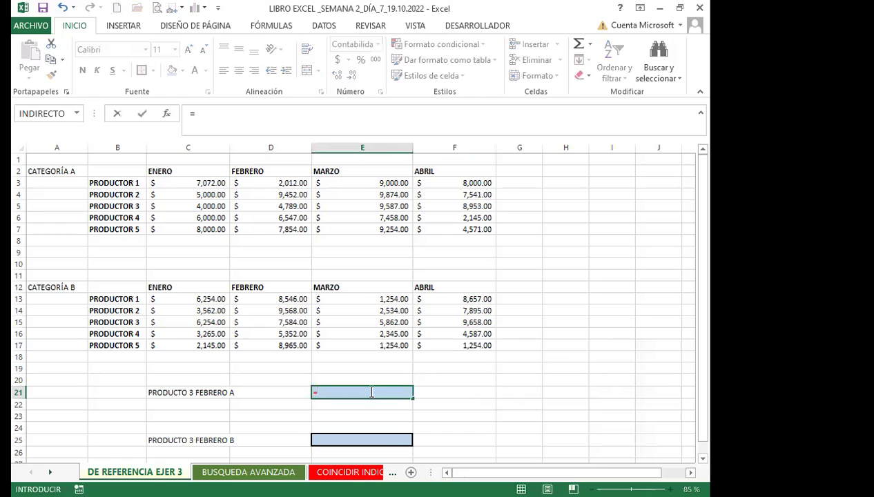
{"action": "type", "text": "in"}
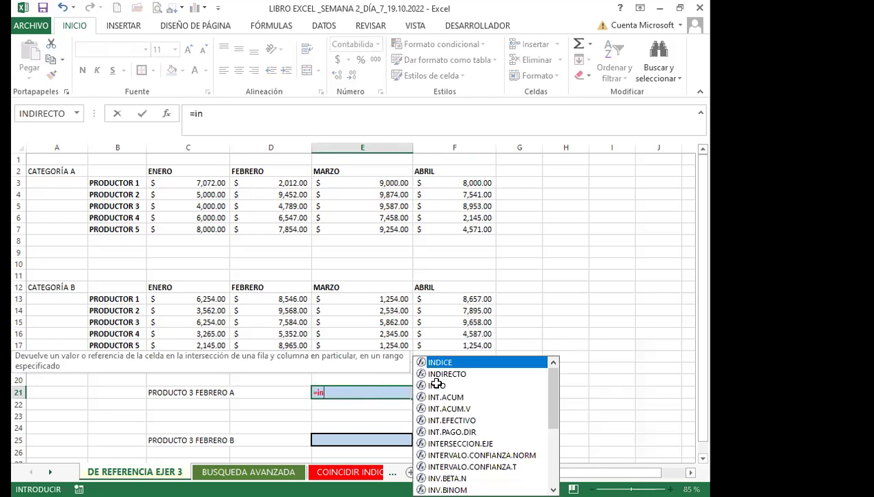
{"action": "double_click", "coordinate": [452, 364]}
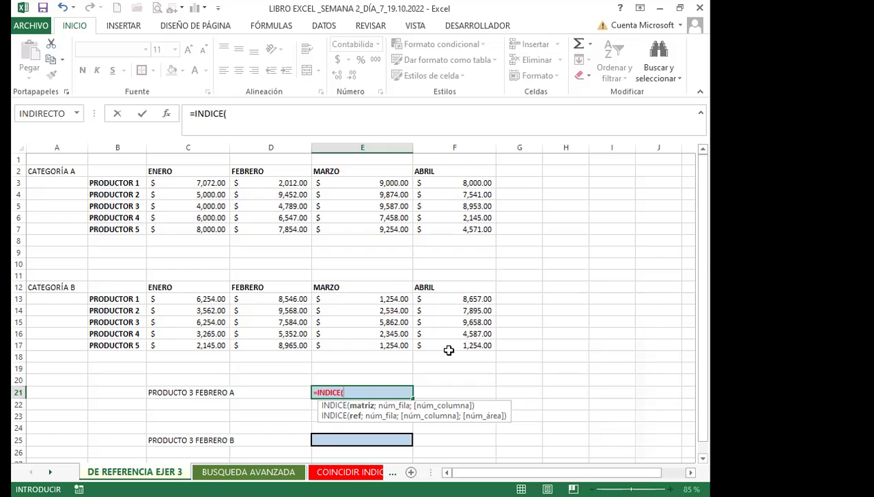
{"action": "type", "text": ")"}
{"action": "key", "text": "BackSpace"}
{"action": "type", "text": "("}
Give INDICE the combined reference (B2:F7;B12:F17) followed by a semicolon.
{"action": "left_click", "coordinate": [110, 168]}
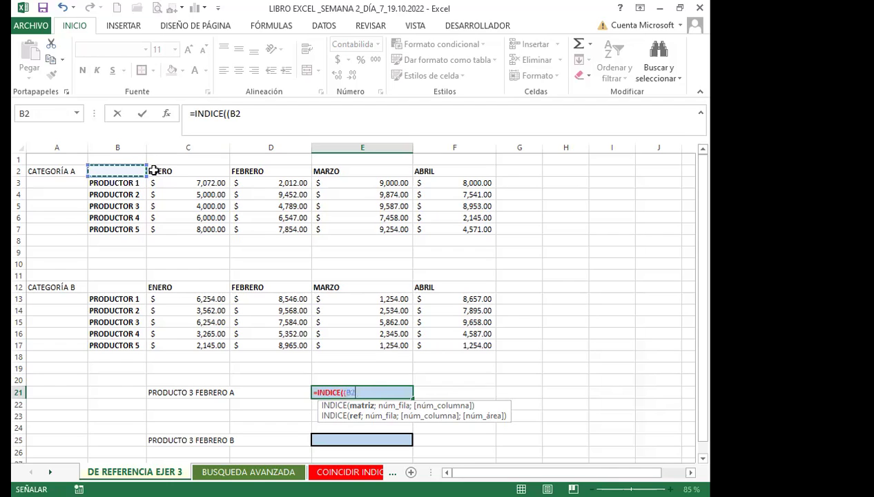
{"action": "left_click", "coordinate": [447, 229], "text": "shift"}
{"action": "type", "text": ";"}
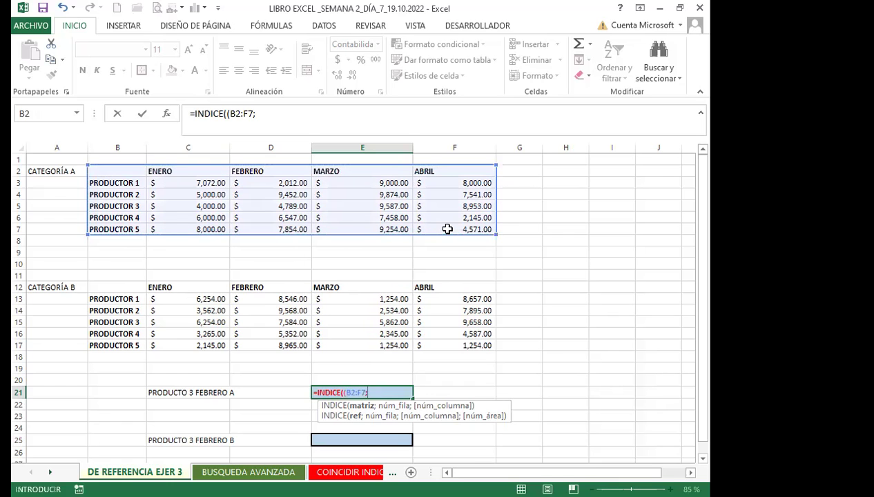
{"action": "left_click", "coordinate": [117, 287]}
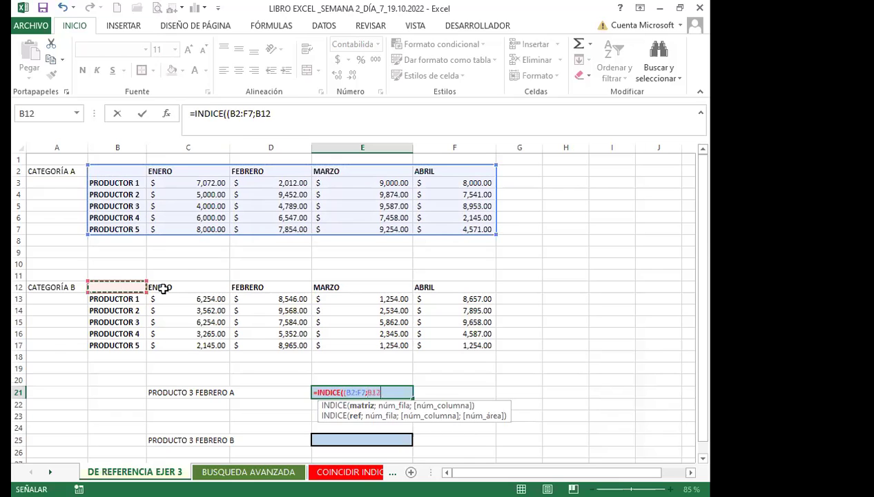
{"action": "left_click", "coordinate": [441, 346], "text": "shift"}
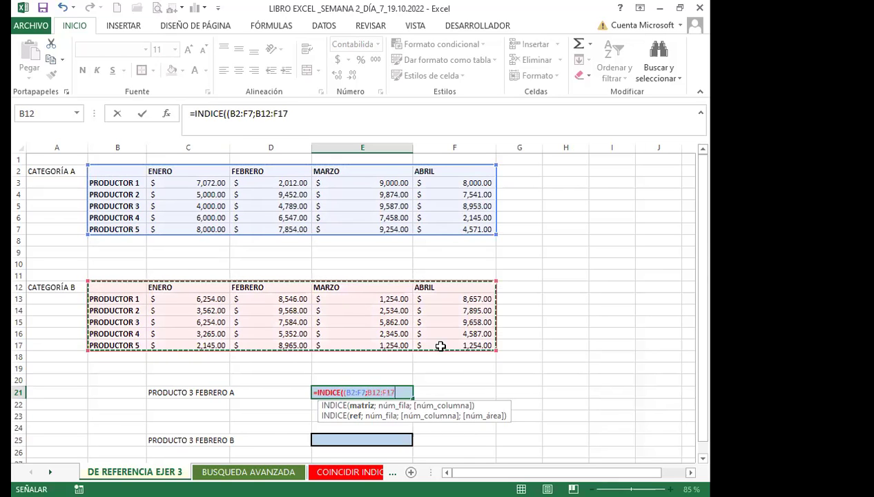
{"action": "type", "text": ")"}
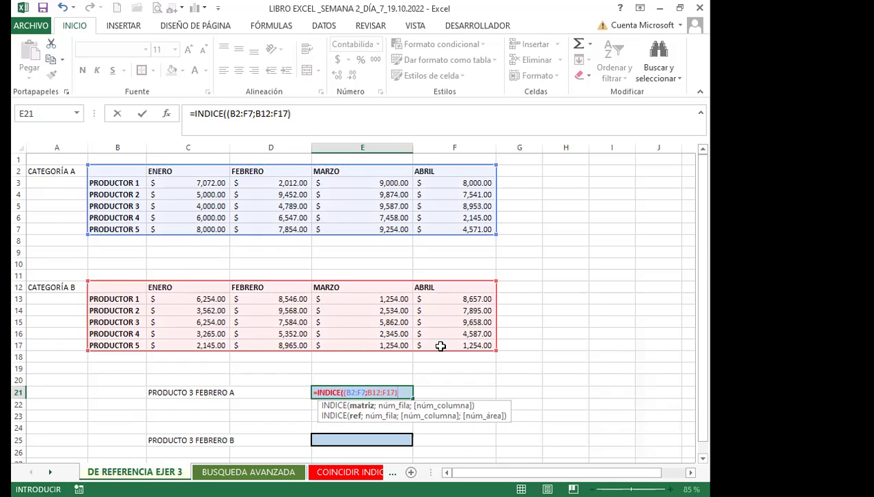
{"action": "type", "text": ";"}
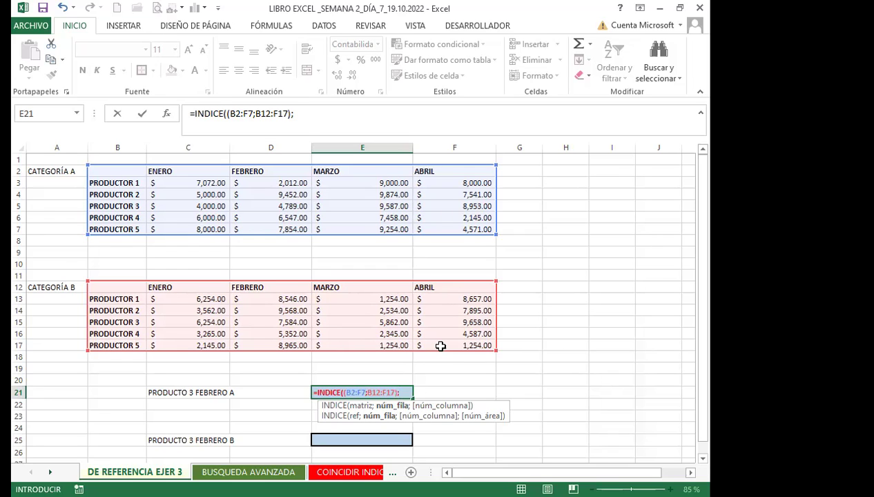
Finish E21 as =INDICE((B2:F7;B12:F17);4;3;1), returning $4,789.00, and check it against D5.
{"action": "type", "text": "4;"}
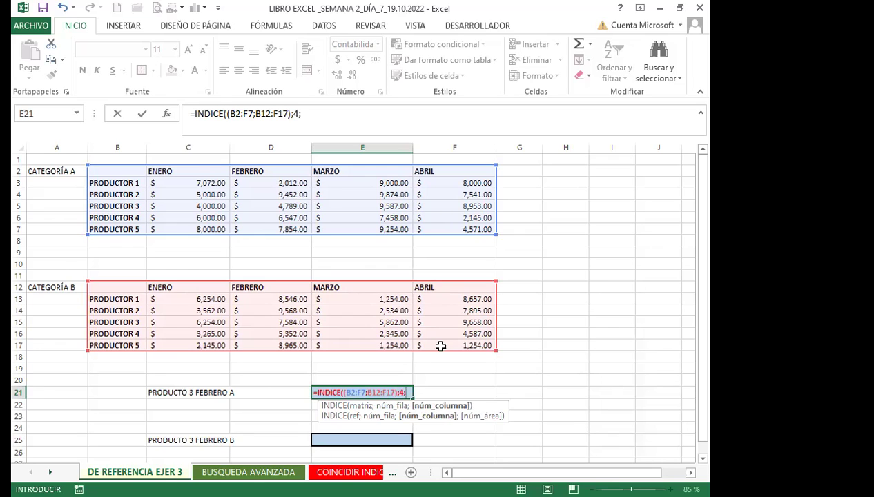
{"action": "type", "text": "3;"}
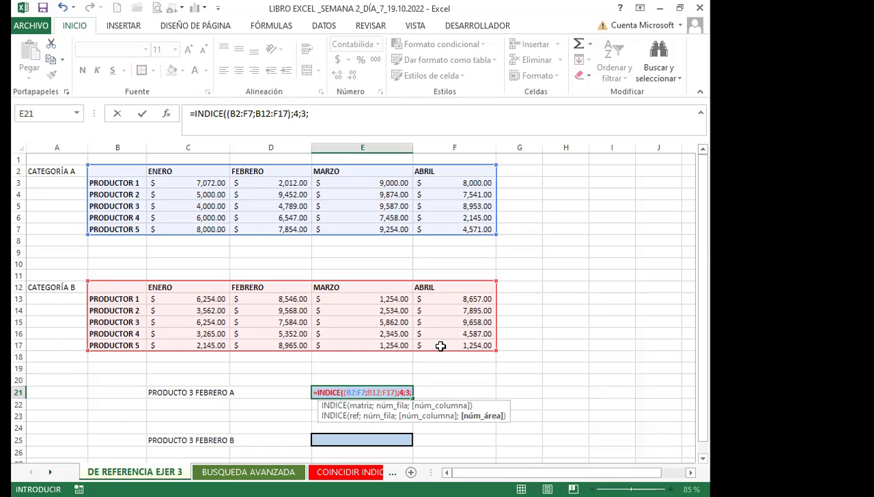
{"action": "type", "text": "1"}
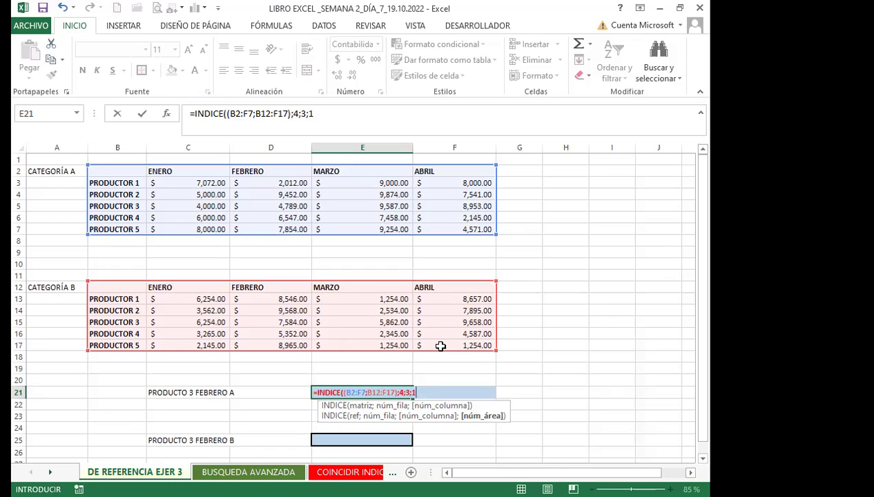
{"action": "type", "text": ")"}
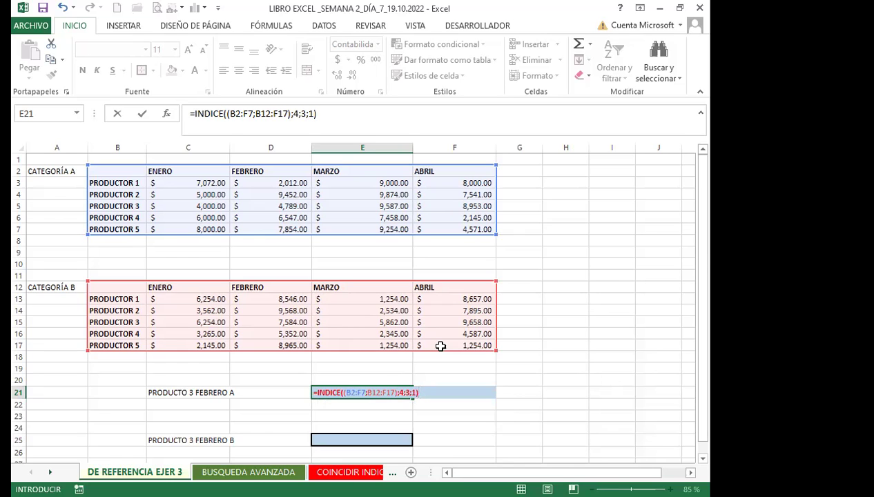
{"action": "key", "text": "Return"}
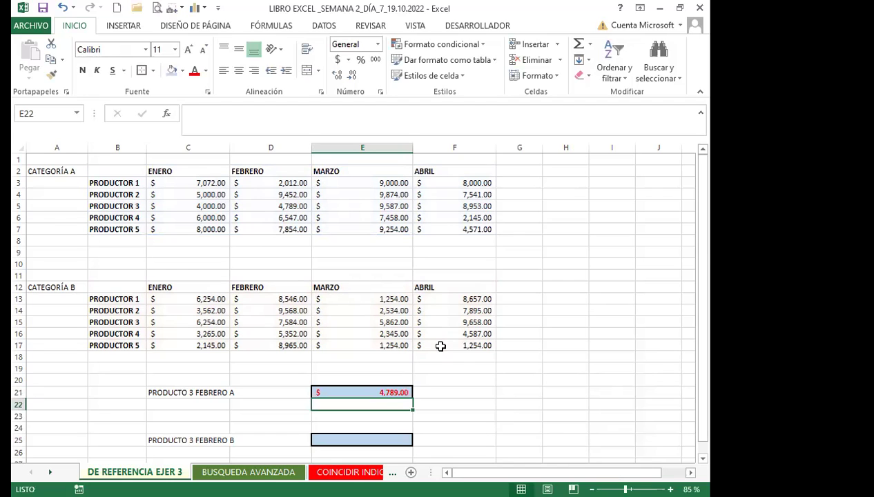
{"action": "left_click", "coordinate": [266, 204]}
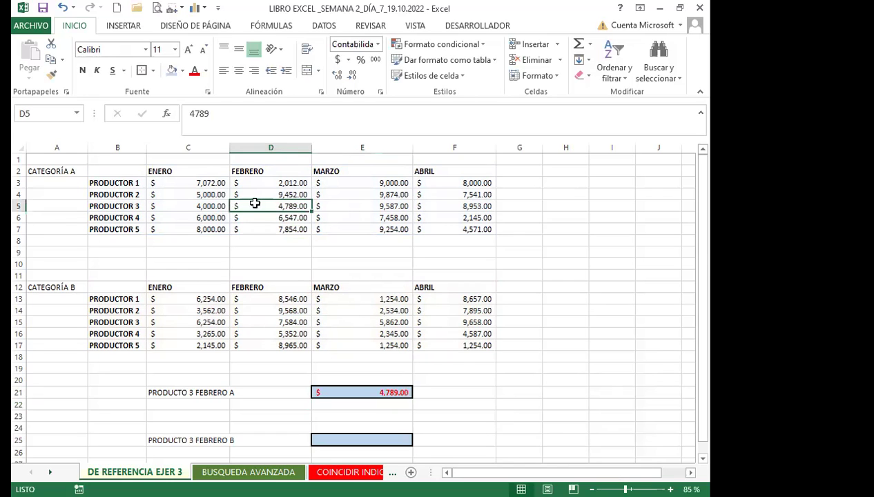
{"action": "left_click", "coordinate": [17, 205]}
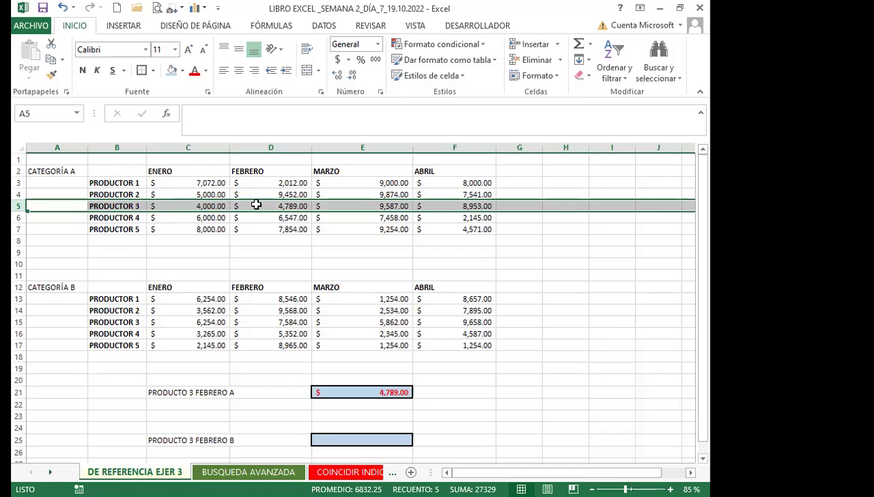
{"action": "left_click", "coordinate": [256, 204]}
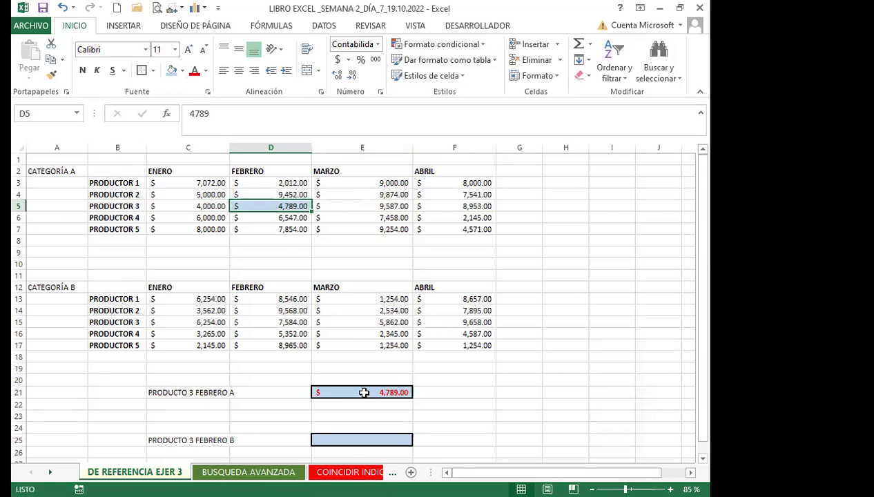
Start E25's formula as =INDICE((B2:F7; using the Categoría A table as the first area.
{"action": "left_click", "coordinate": [352, 437]}
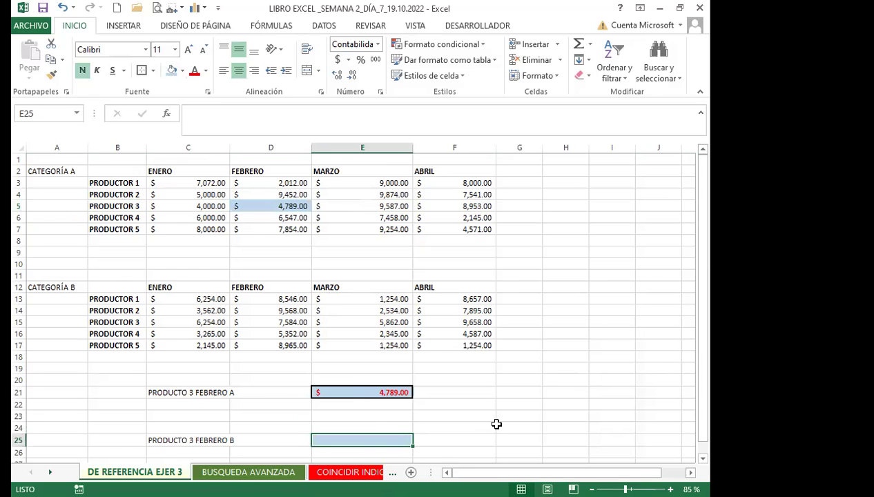
{"action": "type", "text": "="}
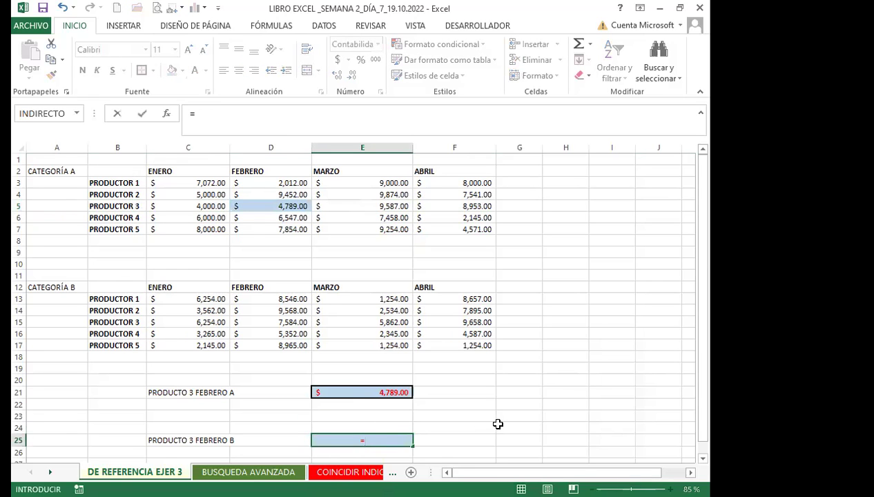
{"action": "type", "text": "ind"}
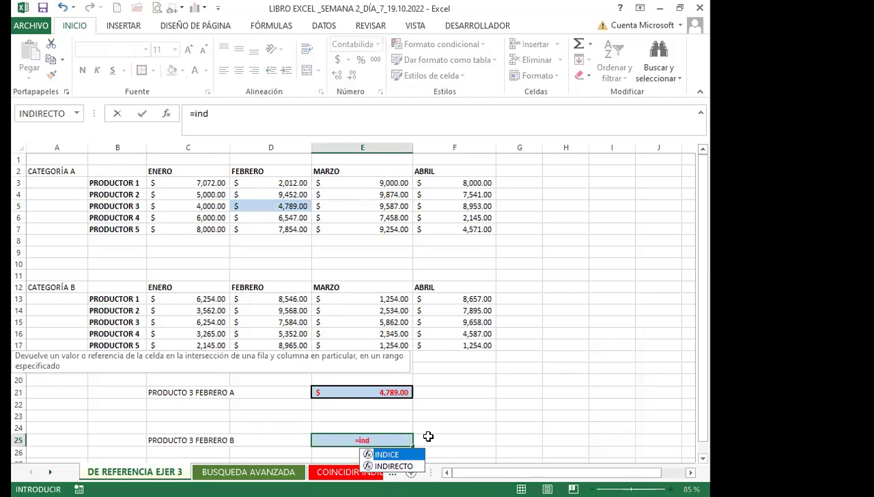
{"action": "key", "text": "Tab"}
{"action": "type", "text": "("}
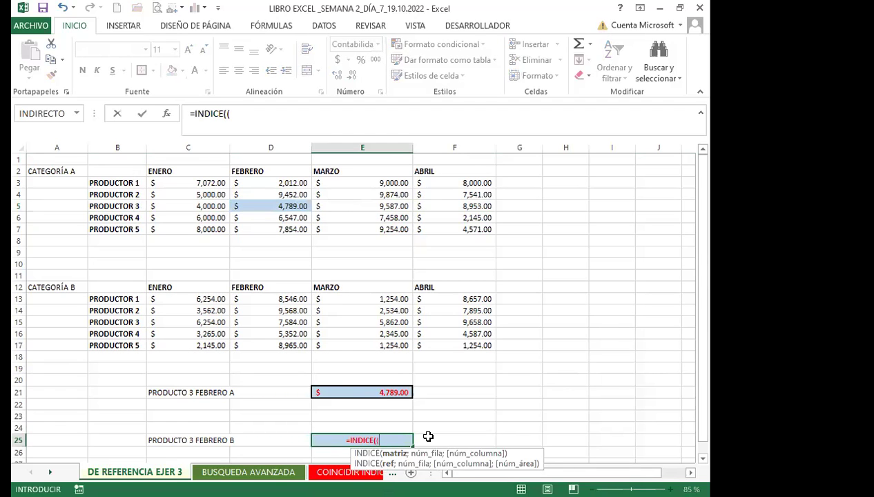
{"action": "left_click", "coordinate": [137, 170]}
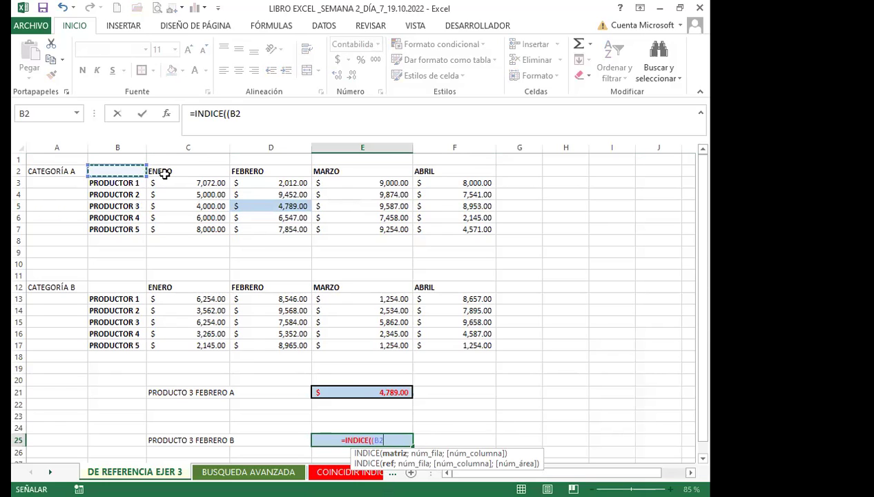
{"action": "left_click", "coordinate": [439, 228], "text": "shift"}
{"action": "type", "text": ";"}
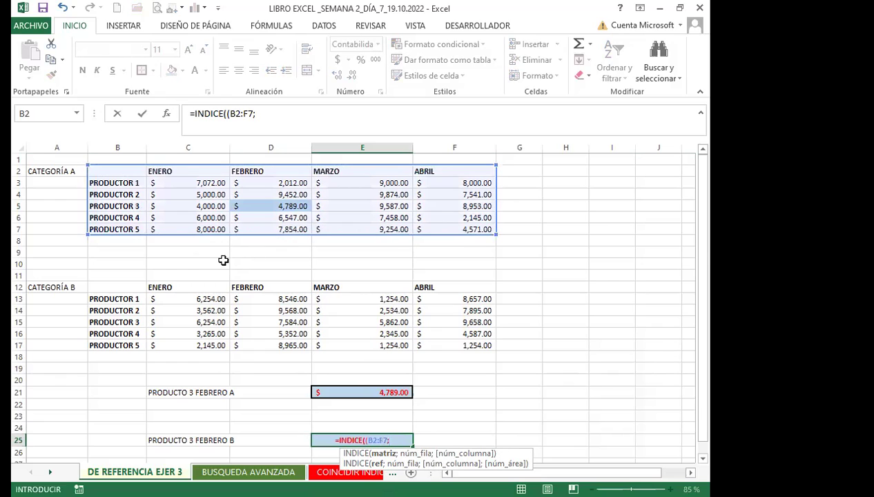
Add the Categoría B range B12:F17 and close the reference group, fixing a stray colon.
{"action": "left_click", "coordinate": [122, 285]}
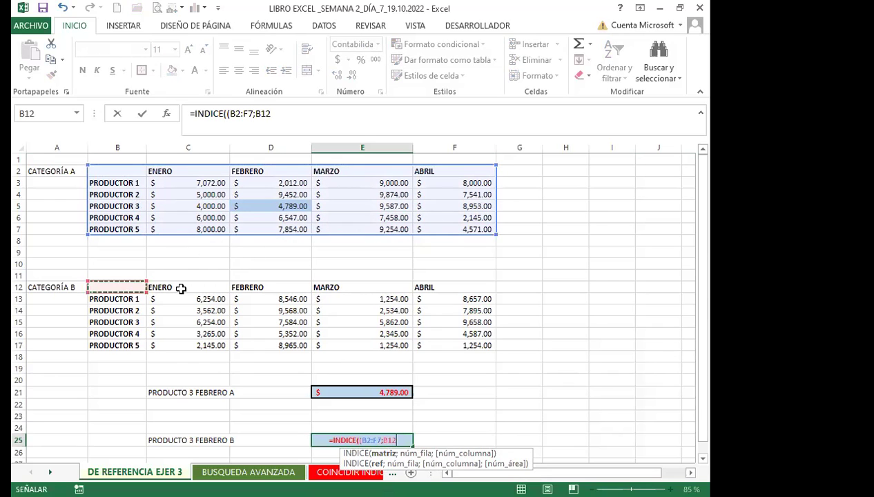
{"action": "left_click", "coordinate": [445, 339], "text": "shift"}
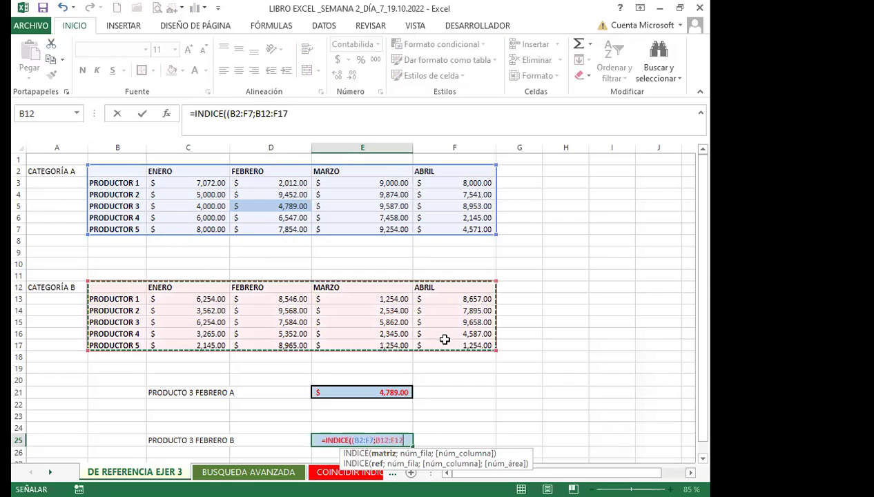
{"action": "right_click", "coordinate": [414, 343]}
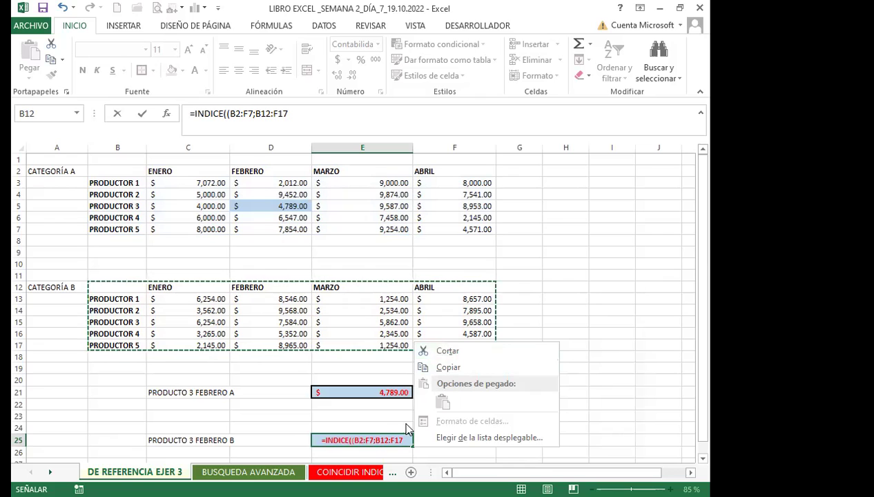
{"action": "key", "text": "Escape"}
{"action": "type", "text": ")"}
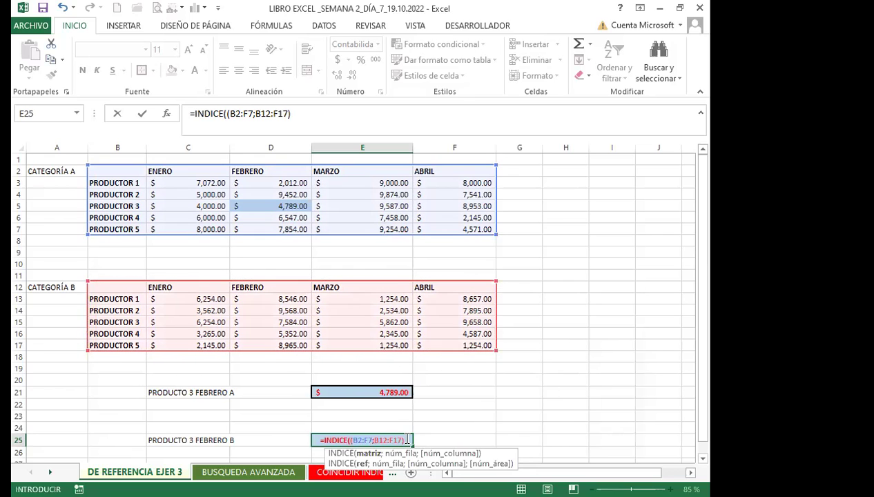
{"action": "type", "text": ":"}
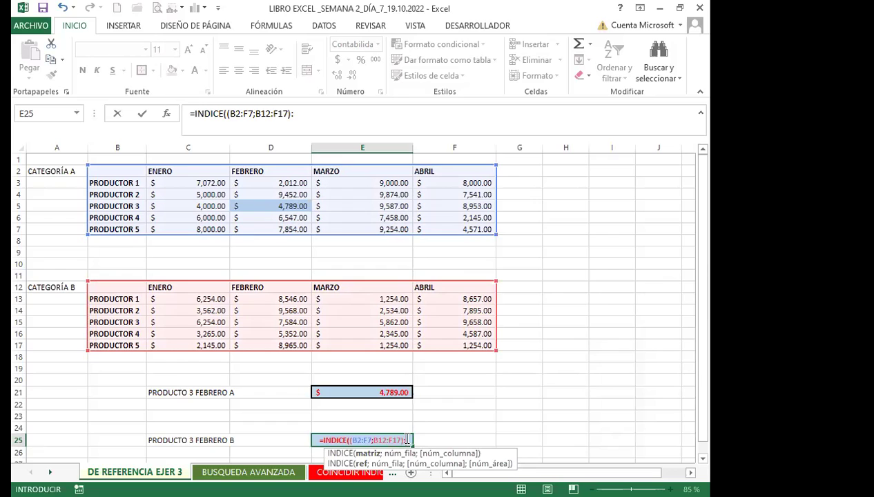
{"action": "key", "text": "BackSpace"}
{"action": "type", "text": ";"}
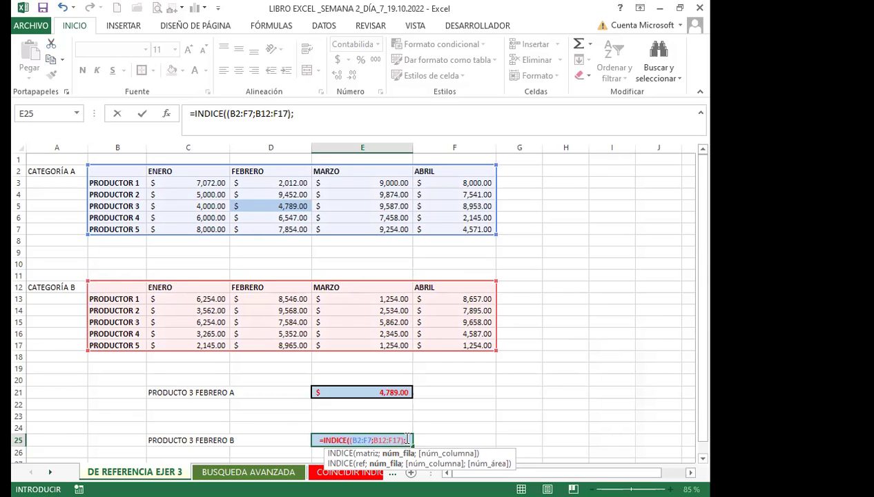
Finish E25 as =INDICE((B2:F7;B12:F17);4;3;2) so it returns $7,584.00.
{"action": "type", "text": "4;"}
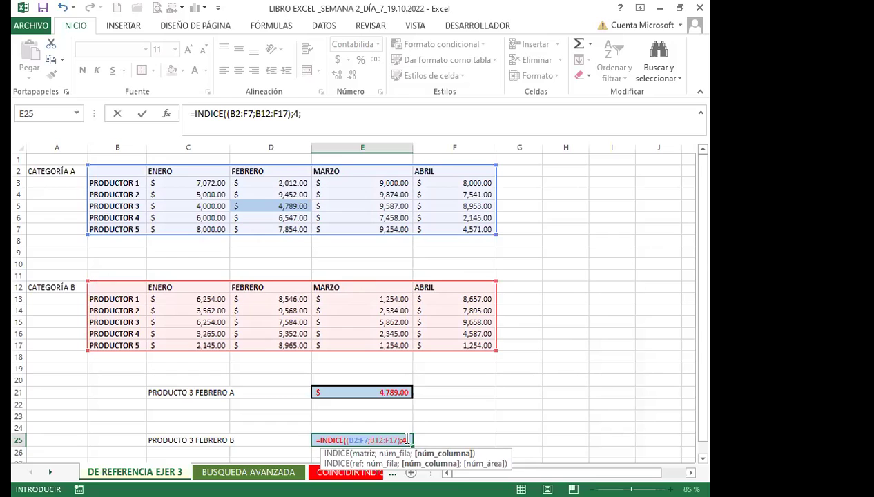
{"action": "type", "text": "3;"}
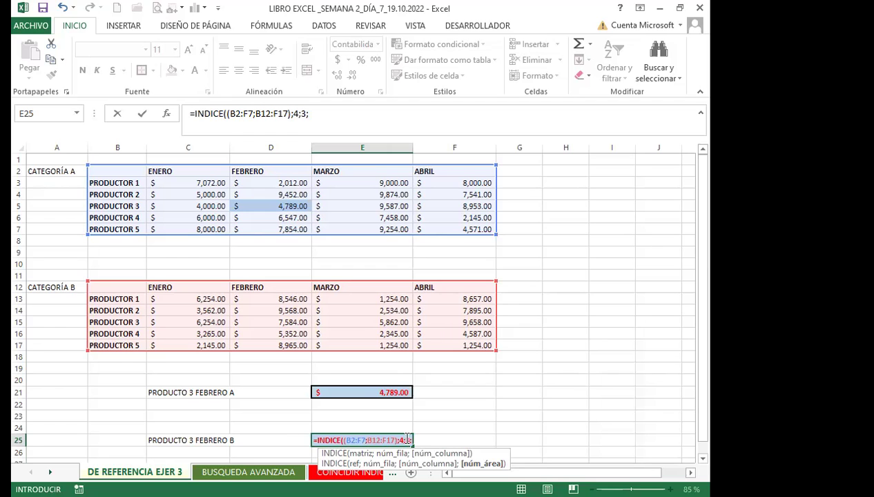
{"action": "type", "text": "2"}
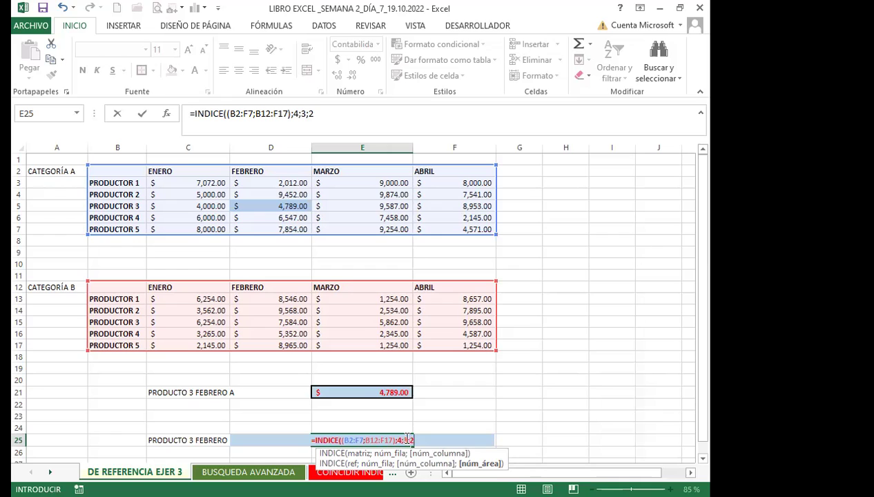
{"action": "type", "text": ")"}
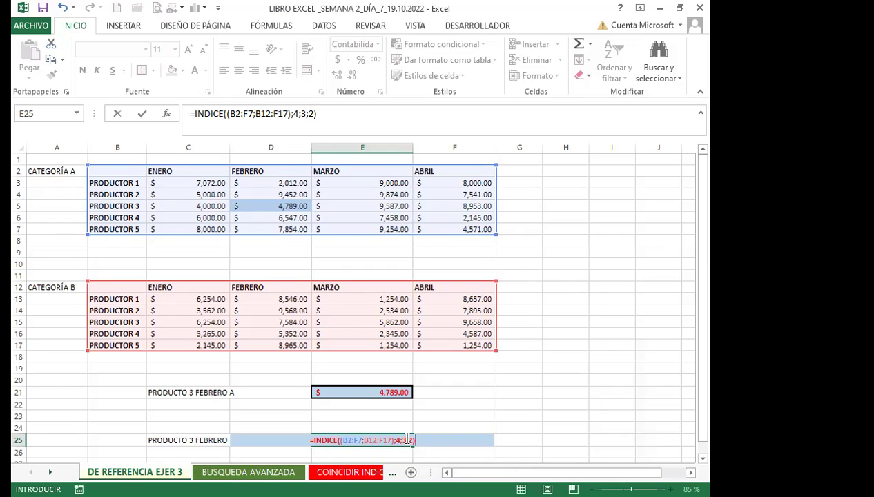
{"action": "key", "text": "Return"}
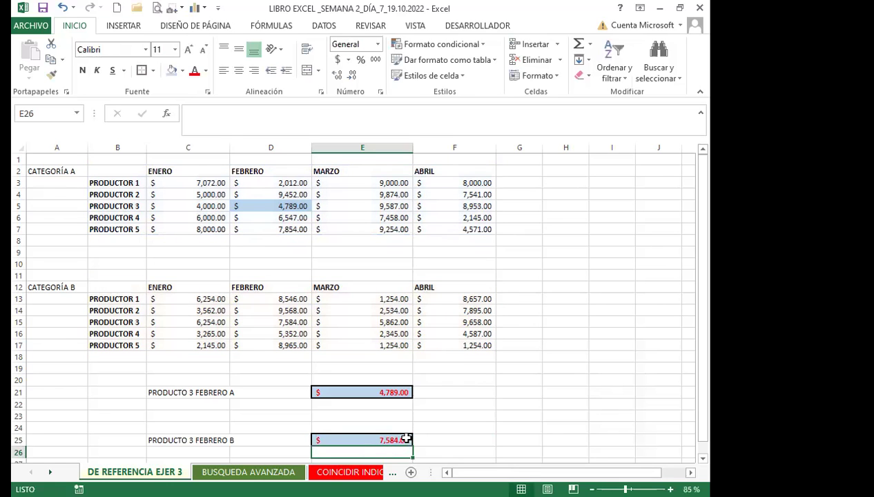
{"action": "left_click", "coordinate": [57, 171]}
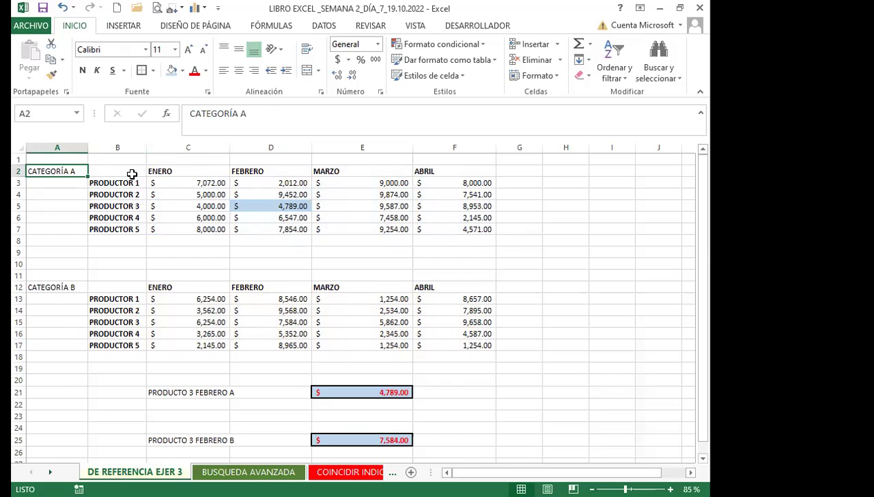
{"action": "left_click_drag", "start_coordinate": [103, 171], "coordinate": [447, 229]}
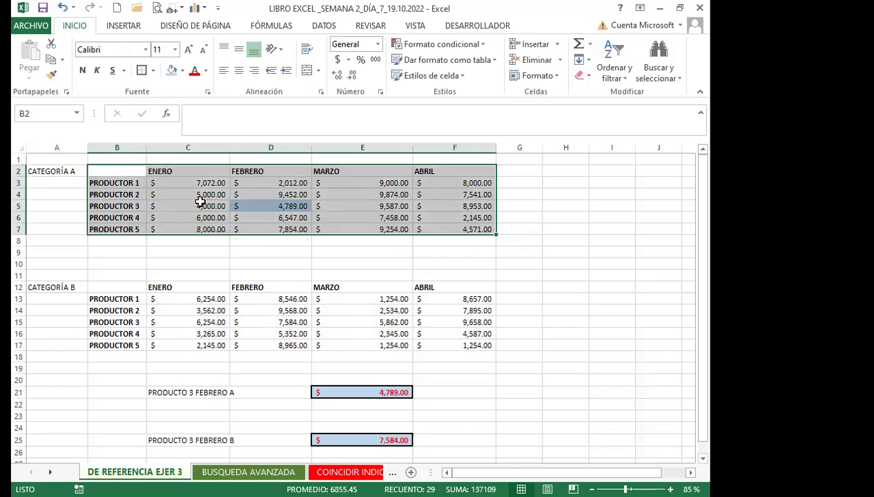
{"action": "left_click_drag", "start_coordinate": [131, 285], "coordinate": [437, 340]}
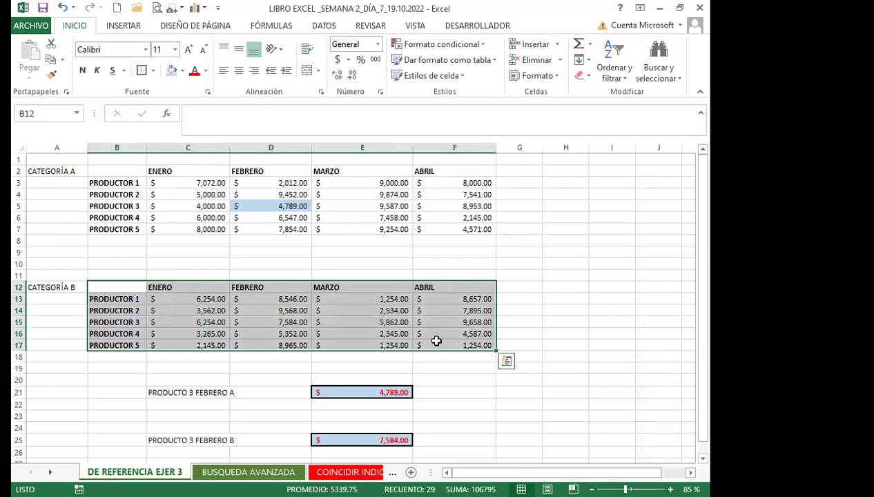
{"action": "left_click", "coordinate": [339, 438]}
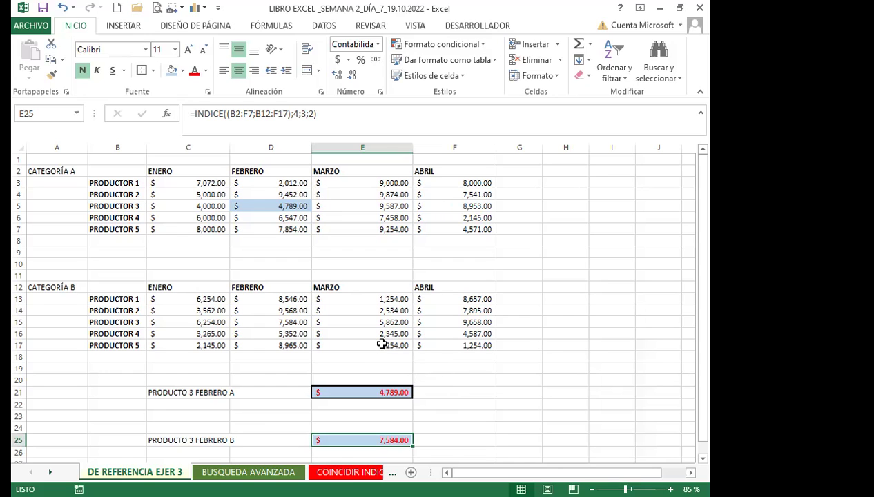
{"action": "left_click", "coordinate": [287, 114]}
{"action": "key", "text": "BackSpace"}
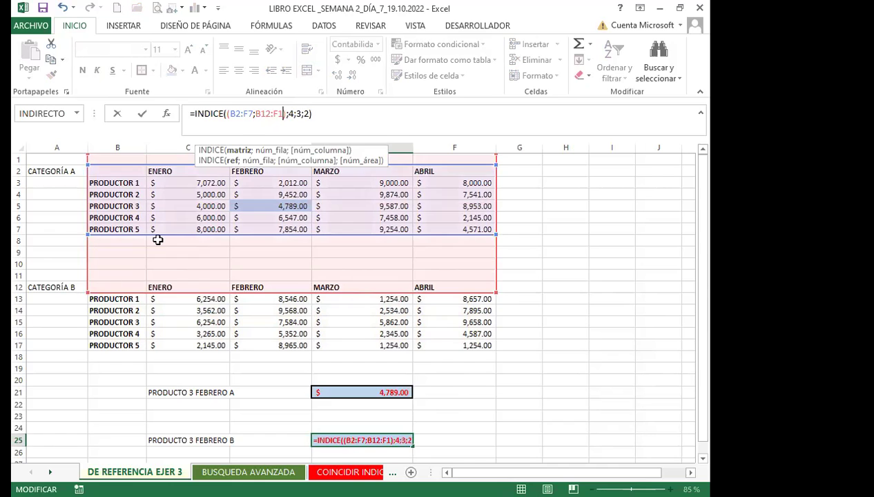
{"action": "left_click", "coordinate": [141, 286]}
{"action": "left_click_drag", "start_coordinate": [386, 308], "coordinate": [483, 345]}
{"action": "type", "text": ";"}
{"action": "left_click", "coordinate": [115, 172]}
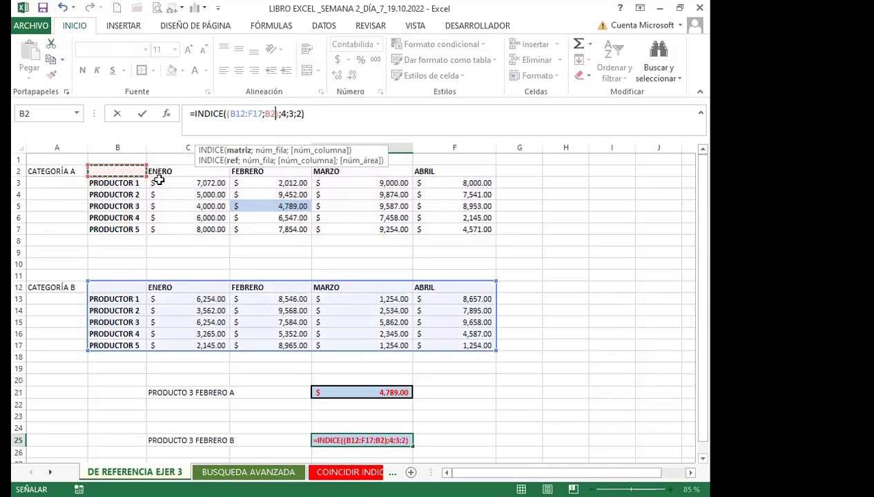
{"action": "left_click", "coordinate": [449, 231], "text": "shift"}
{"action": "type", "text": ")"}
{"action": "key", "text": "Return"}
{"action": "left_click", "coordinate": [347, 440]}
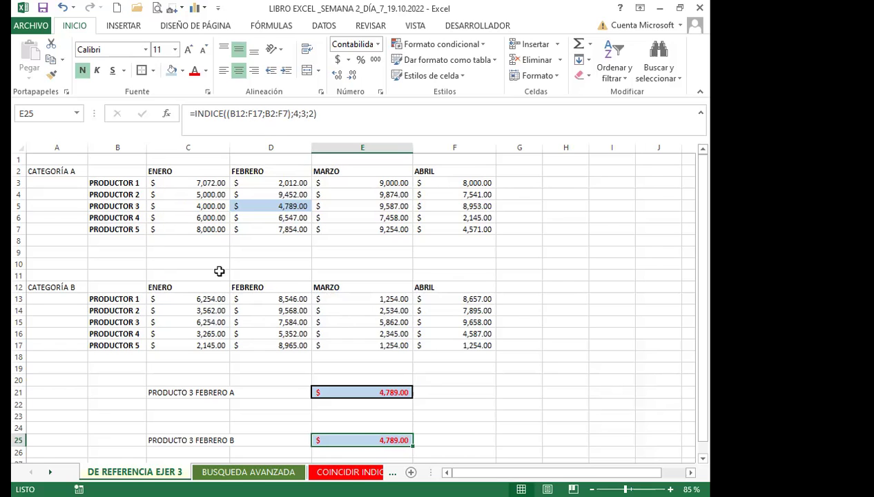
{"action": "left_click", "coordinate": [289, 115]}
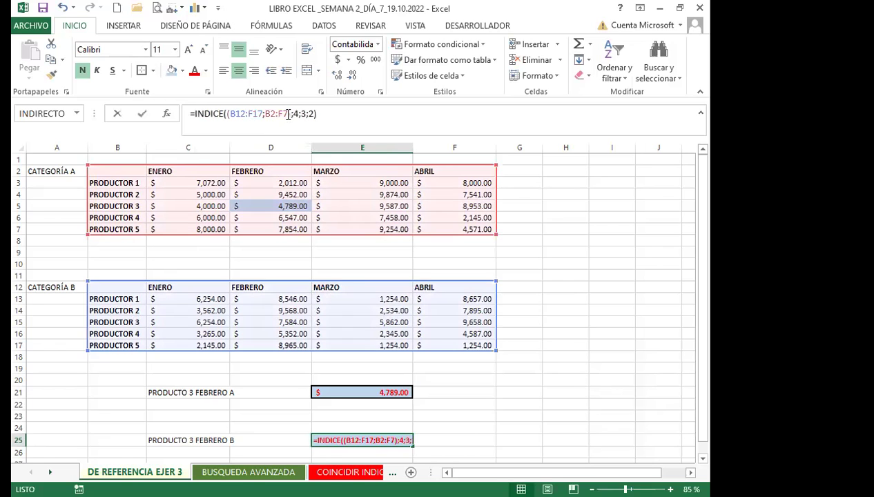
{"action": "left_click", "coordinate": [431, 372]}
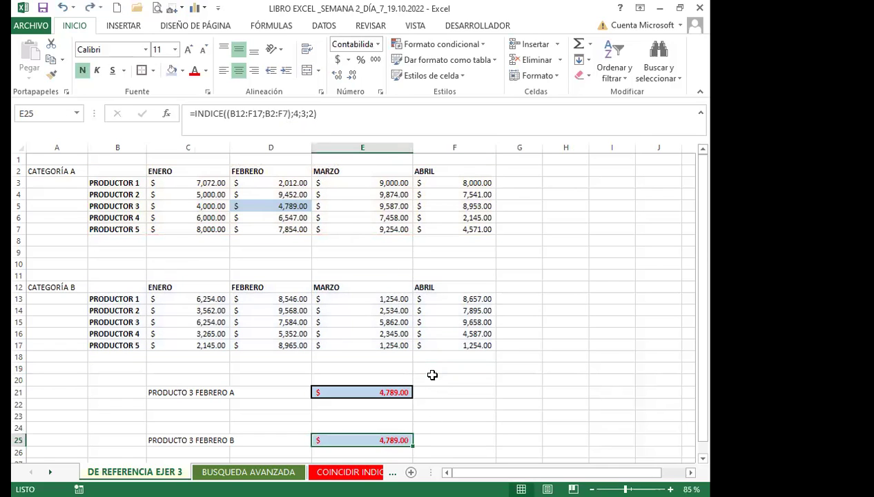
{"action": "key", "text": "ctrl+z"}
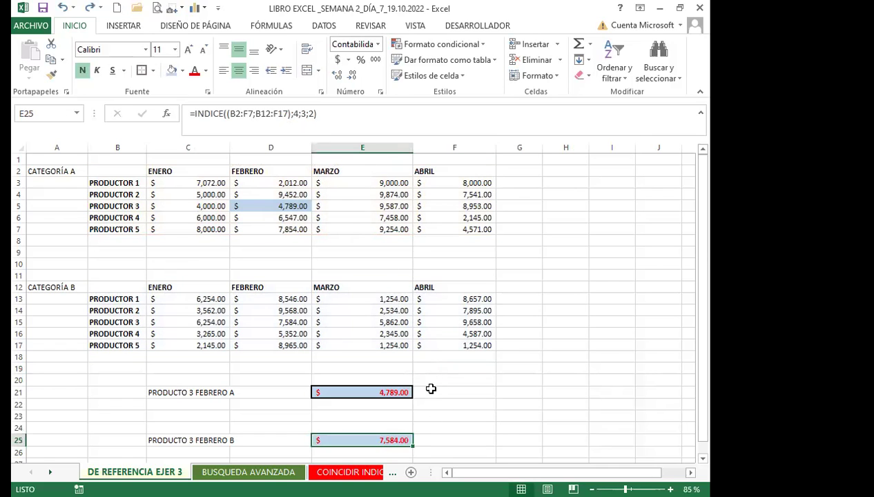
Shade D15, Producto 3's February value in Categoría B, light blue.
{"action": "left_click", "coordinate": [424, 428]}
{"action": "left_click", "coordinate": [365, 440]}
{"action": "left_click", "coordinate": [283, 322]}
{"action": "left_click", "coordinate": [172, 71]}
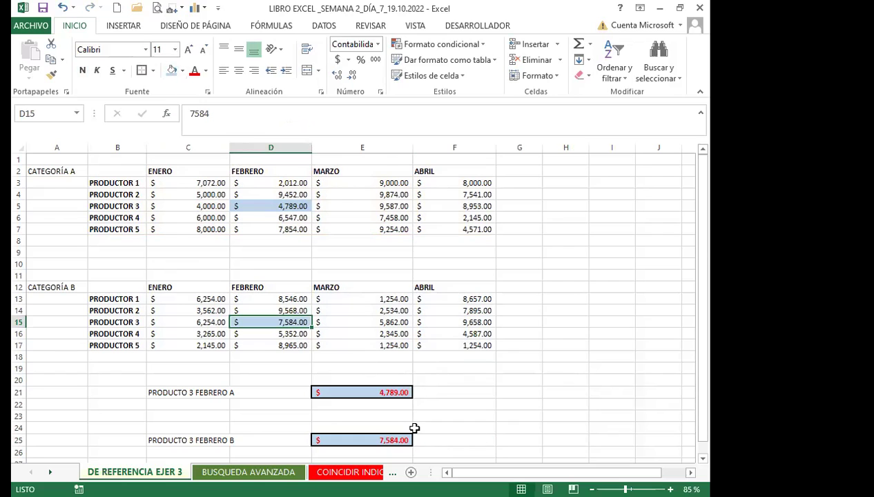
Outline the Categoría A and Categoría B tables as areas 1 and 2.
{"action": "left_click", "coordinate": [350, 308]}
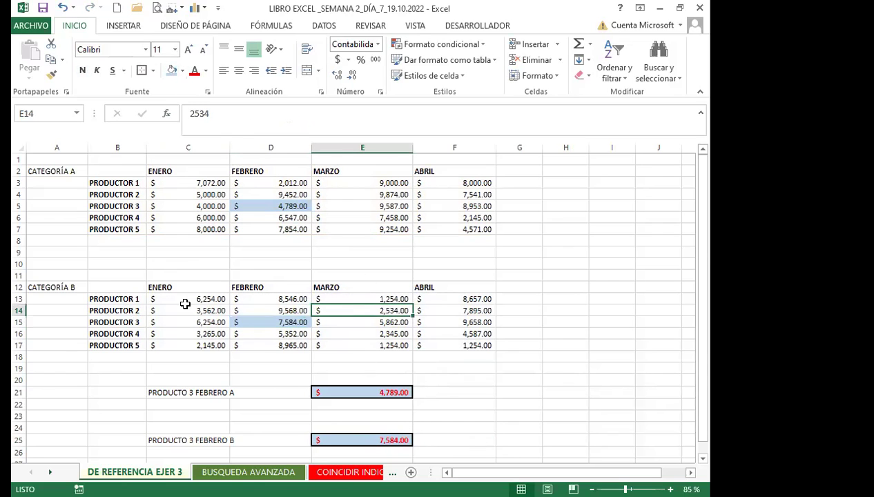
{"action": "left_click_drag", "start_coordinate": [119, 171], "coordinate": [439, 230]}
{"action": "left_click_drag", "start_coordinate": [138, 287], "coordinate": [436, 343]}
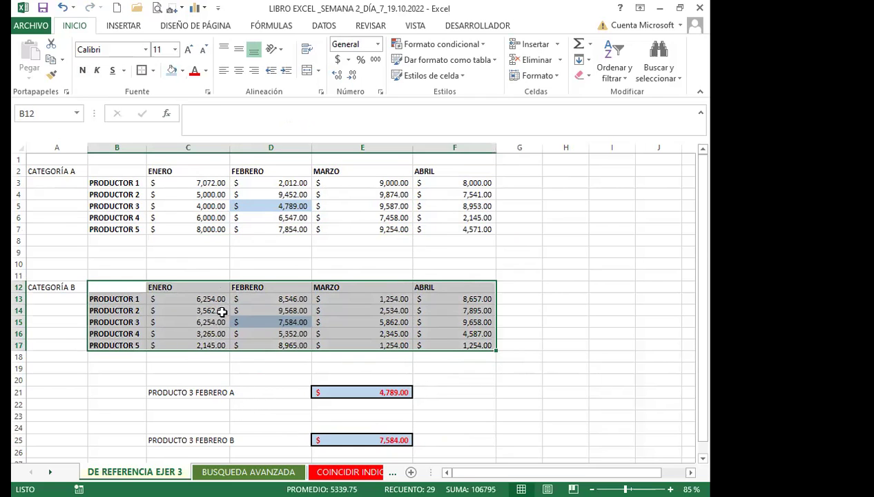
{"action": "left_click", "coordinate": [184, 206]}
{"action": "left_click_drag", "start_coordinate": [112, 171], "coordinate": [435, 227]}
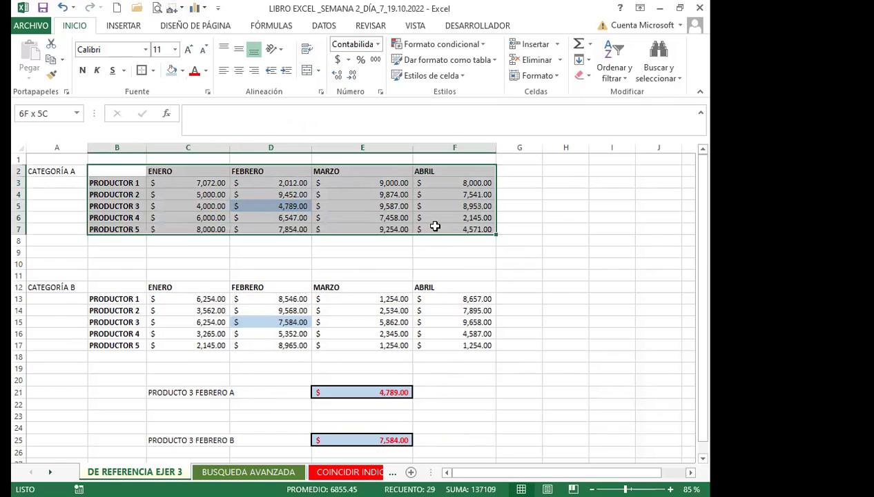
{"action": "left_click", "coordinate": [241, 312]}
{"action": "left_click_drag", "start_coordinate": [129, 299], "coordinate": [437, 347]}
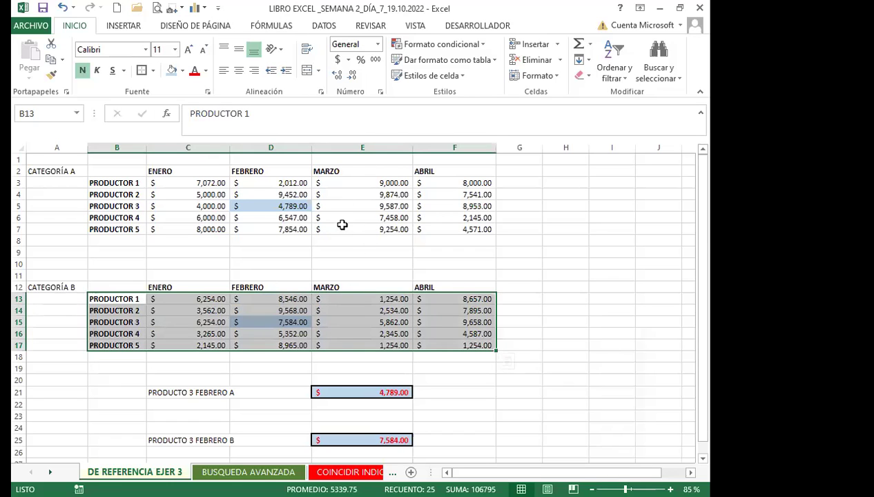
{"action": "left_click", "coordinate": [254, 218]}
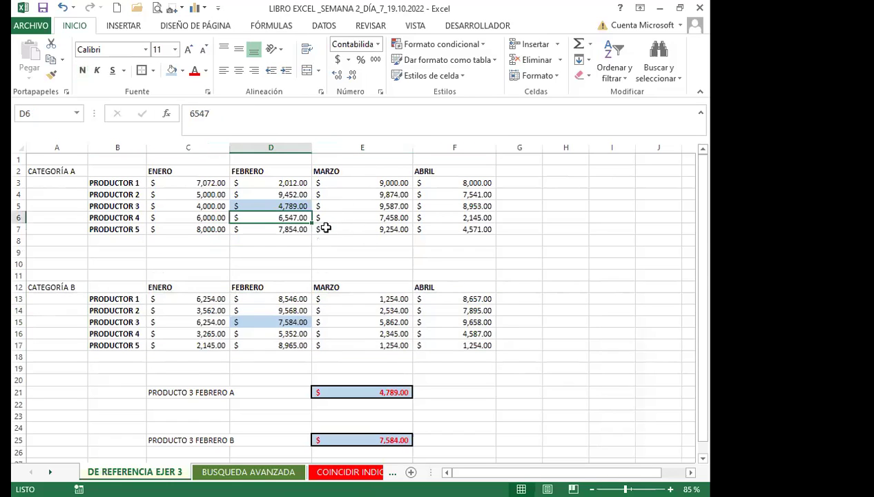
Compare the E25 and E21 formulas' area numbers, then go to the BUSQUEDA AVANZADA sheet.
{"action": "left_click", "coordinate": [357, 440]}
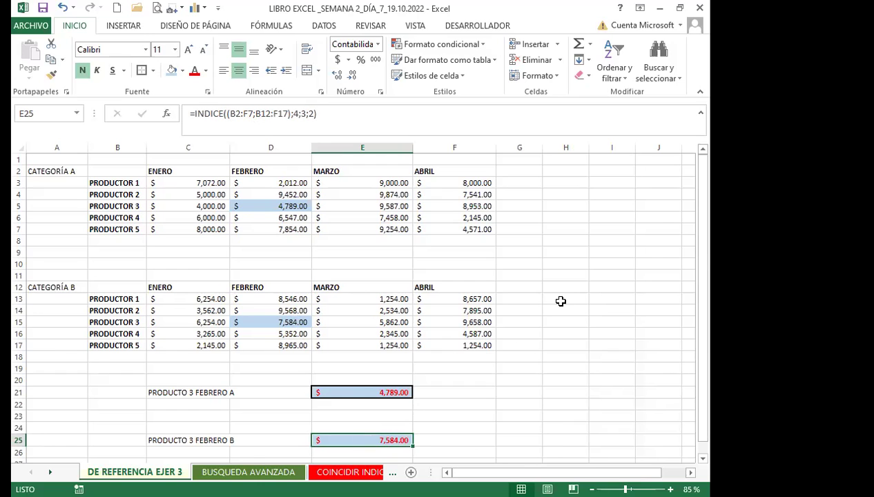
{"action": "left_click", "coordinate": [380, 392]}
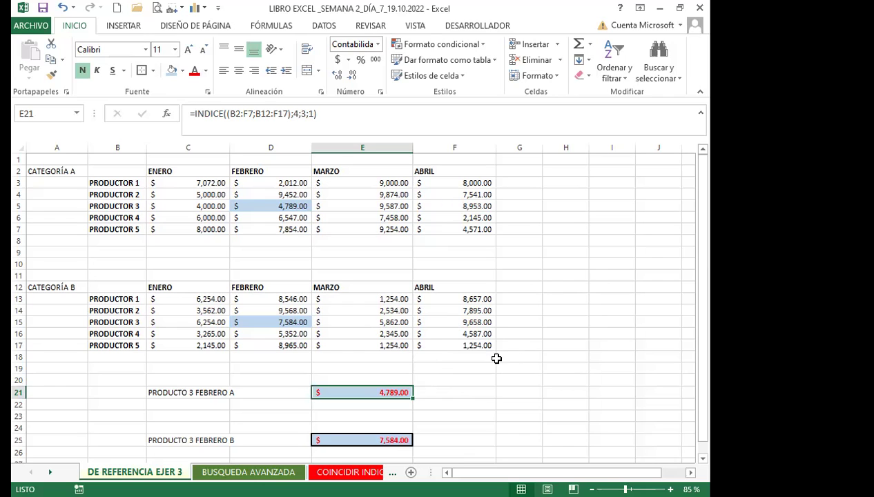
{"action": "left_click", "coordinate": [475, 390]}
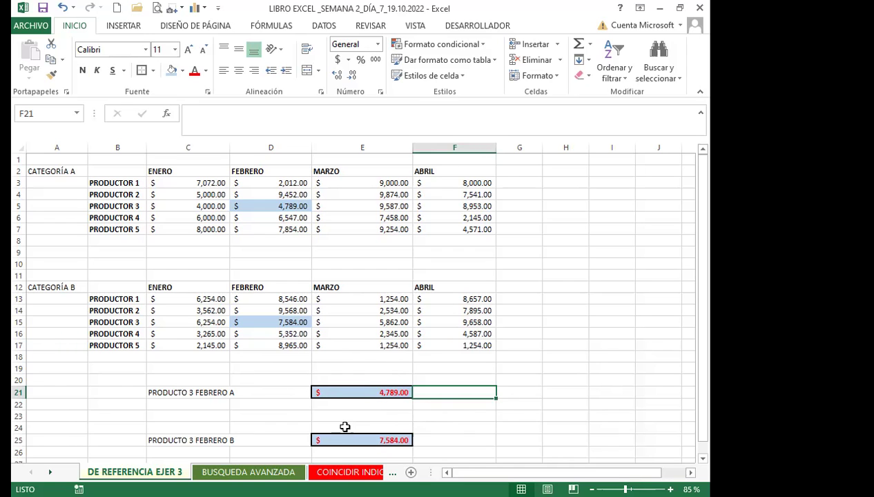
{"action": "left_click", "coordinate": [419, 424]}
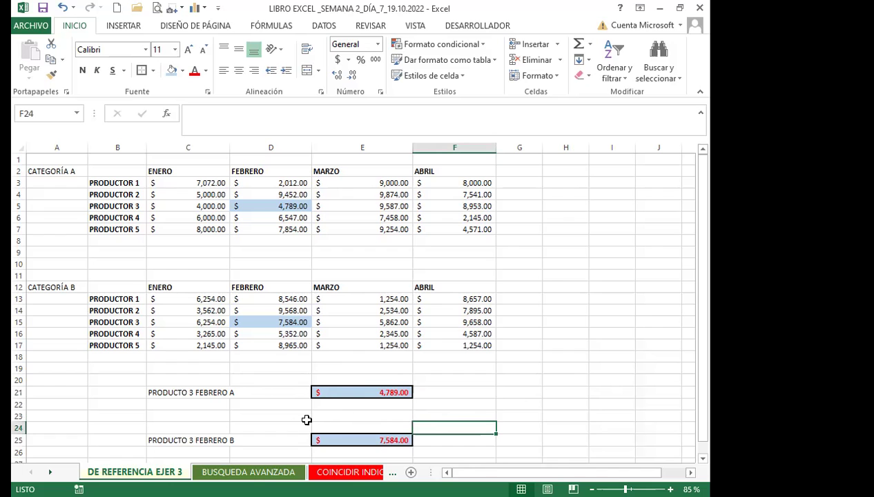
{"action": "left_click", "coordinate": [250, 473]}
{"action": "left_click", "coordinate": [336, 356]}
{"action": "scroll", "coordinate": [414, 376], "scroll_direction": "up", "scroll_amount": 1}
{"action": "scroll", "coordinate": [414, 376], "scroll_direction": "down", "scroll_amount": 1}
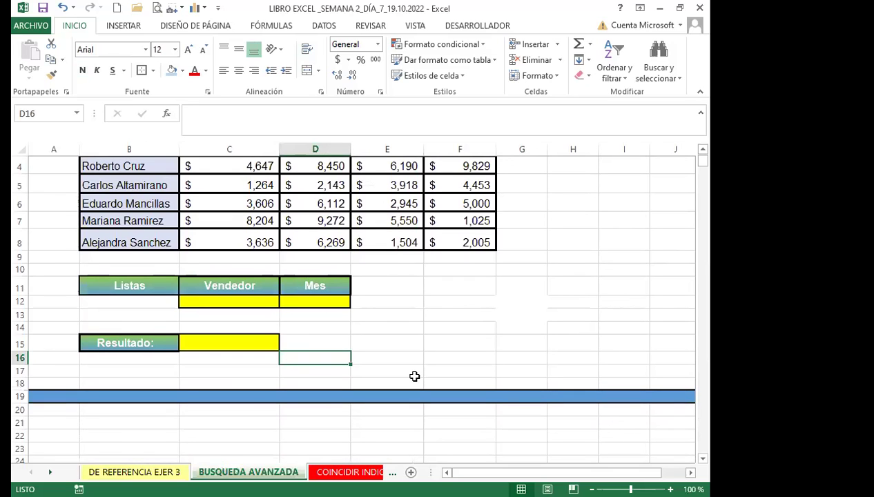
{"action": "scroll", "coordinate": [380, 373], "scroll_direction": "up", "scroll_amount": 1}
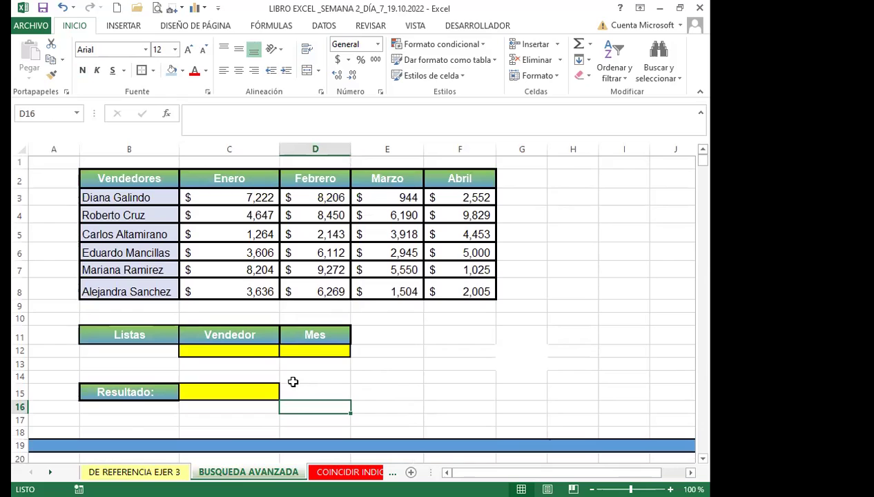
{"action": "left_click", "coordinate": [256, 348]}
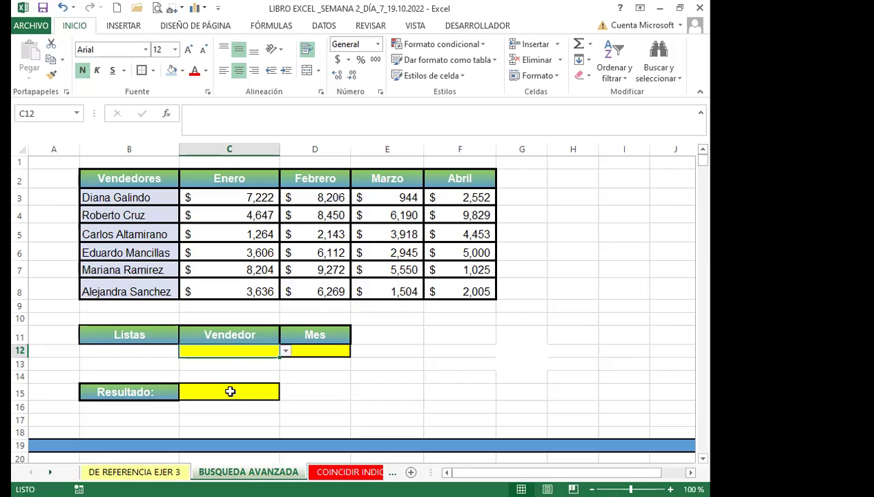
{"action": "left_click", "coordinate": [285, 352]}
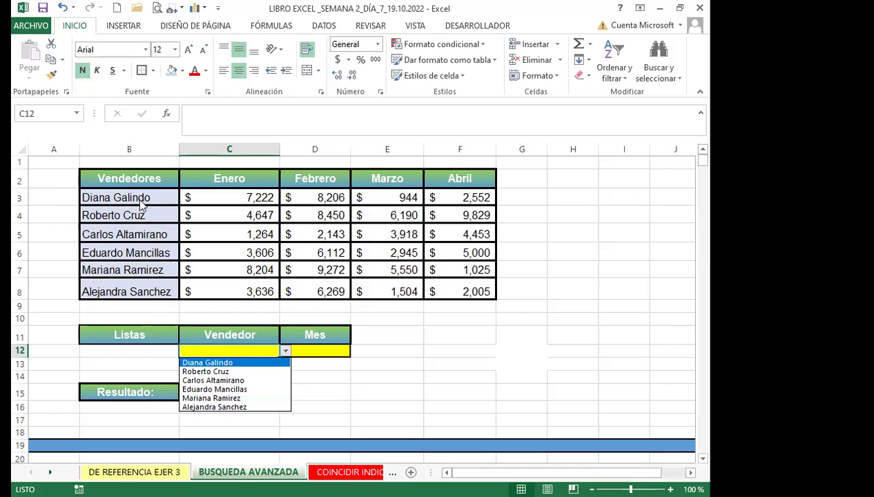
{"action": "left_click", "coordinate": [286, 352]}
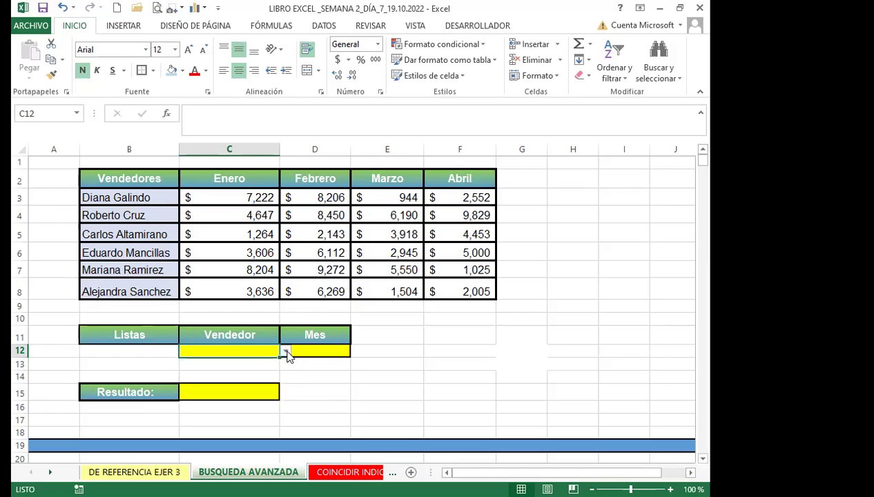
{"action": "left_click", "coordinate": [314, 350]}
{"action": "left_click", "coordinate": [357, 351]}
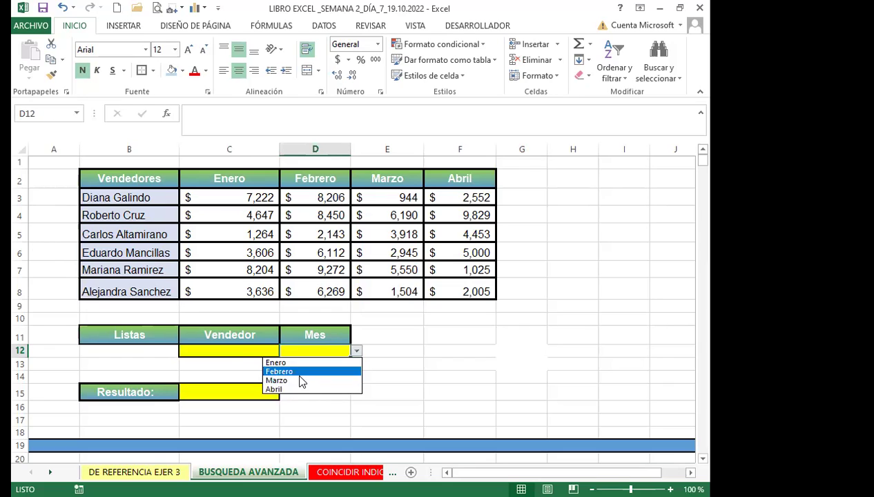
{"action": "left_click", "coordinate": [383, 352]}
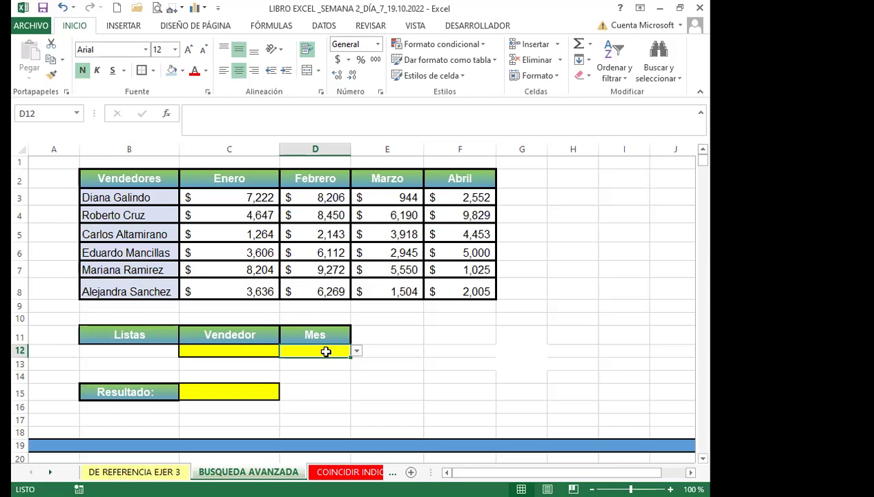
{"action": "left_click", "coordinate": [227, 394]}
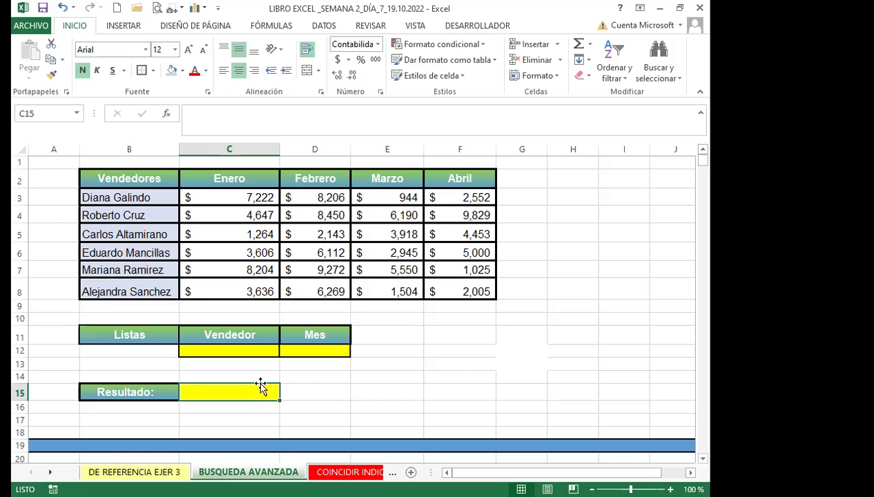
Pick the first seller in Vendedor C12 and Enero in Mes D12, then select Resultado C15.
{"action": "left_click", "coordinate": [259, 348]}
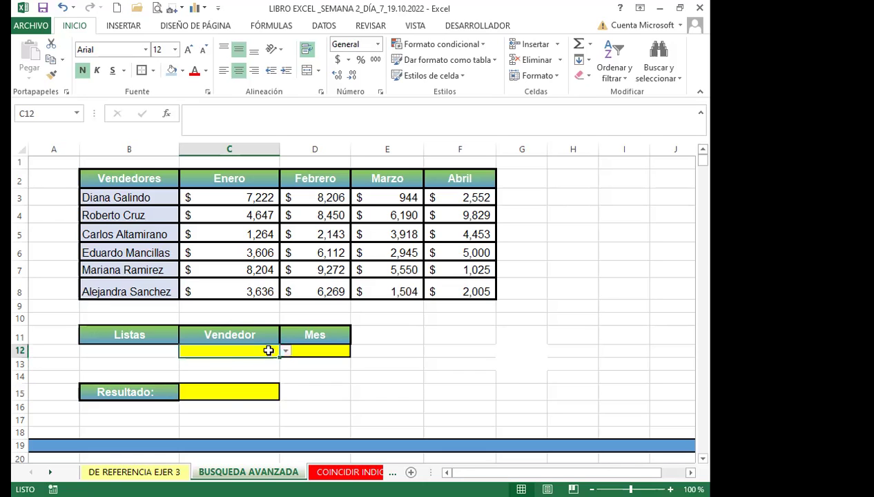
{"action": "left_click", "coordinate": [284, 351]}
{"action": "left_click", "coordinate": [221, 361]}
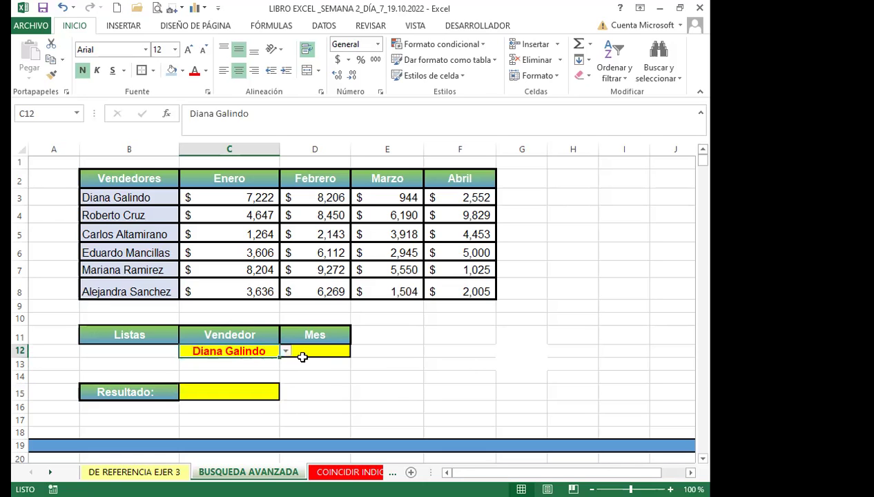
{"action": "left_click", "coordinate": [320, 351]}
{"action": "left_click", "coordinate": [356, 352]}
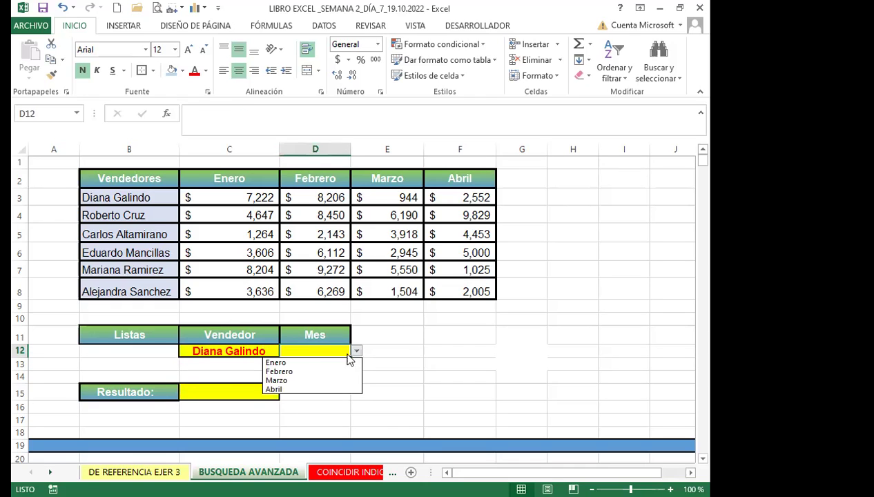
{"action": "left_click", "coordinate": [276, 362]}
{"action": "left_click", "coordinate": [233, 392]}
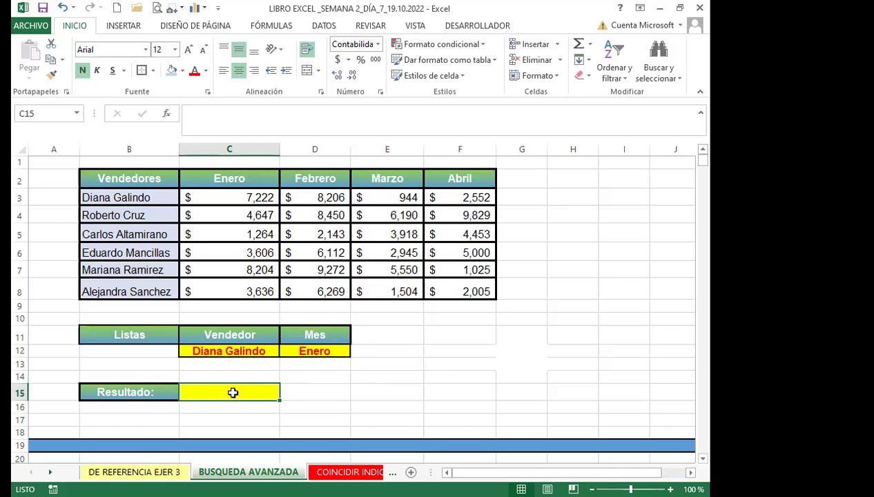
Start C15's formula as =INDICE(B2:F8; covering the whole seller table.
{"action": "type", "text": "="}
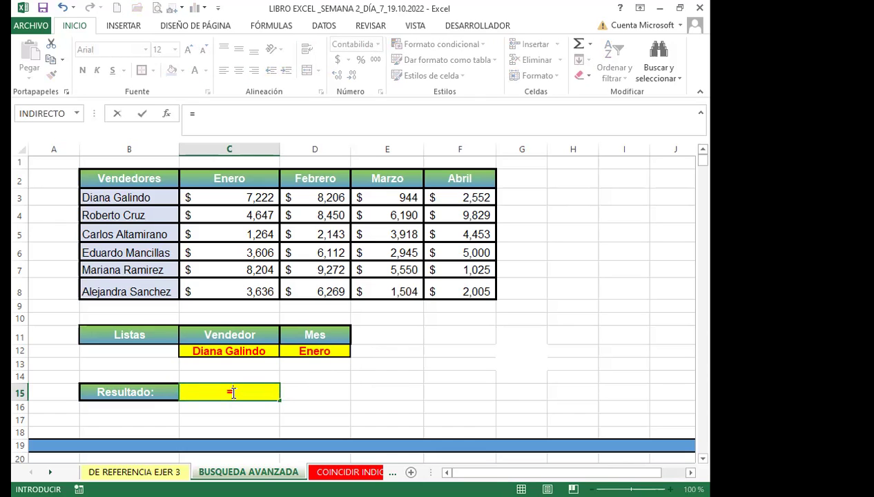
{"action": "type", "text": "indi"}
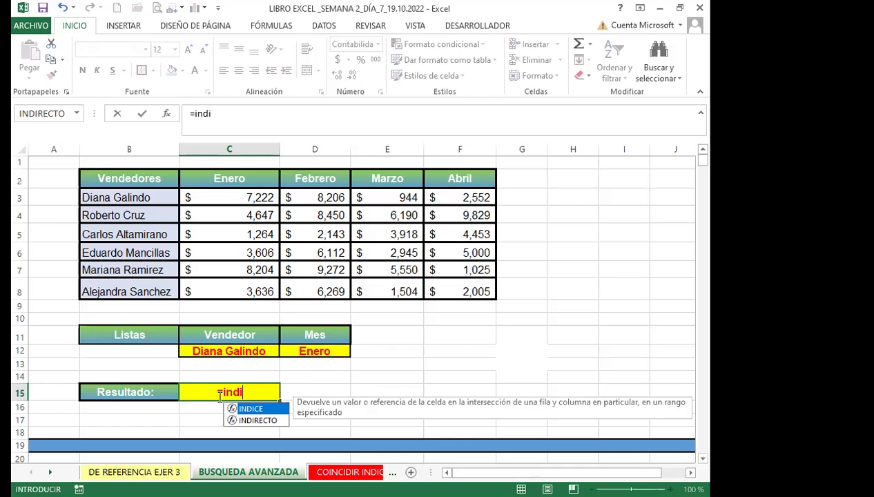
{"action": "double_click", "coordinate": [260, 412]}
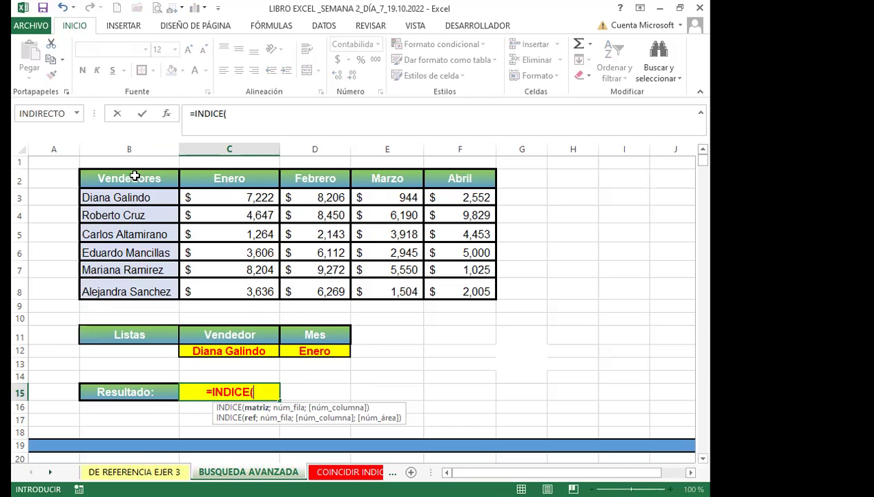
{"action": "left_click", "coordinate": [133, 177]}
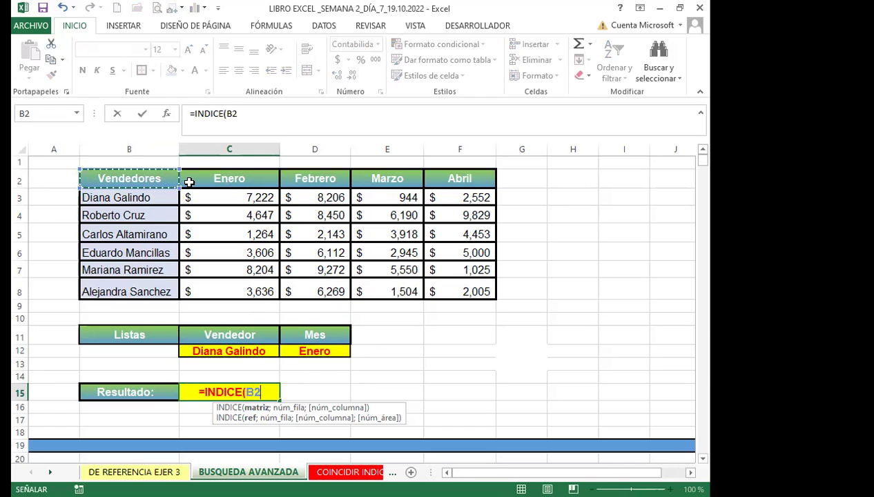
{"action": "left_click", "coordinate": [440, 291], "text": "shift"}
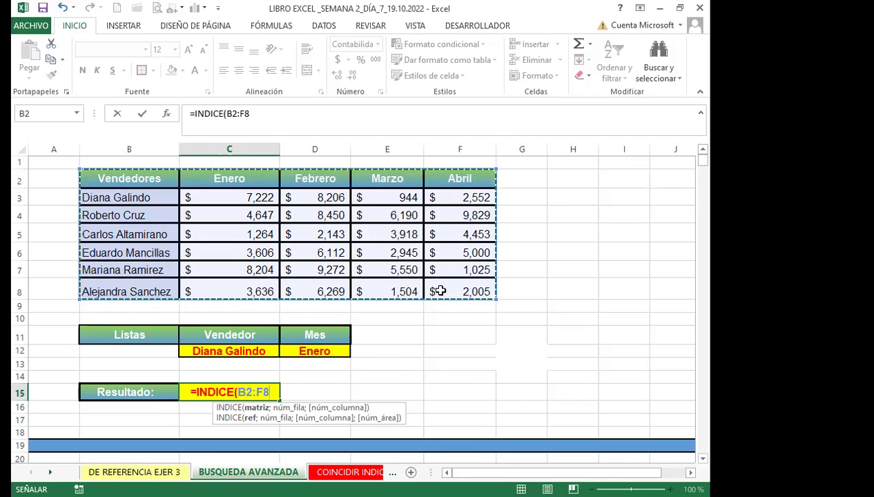
{"action": "type", "text": ";"}
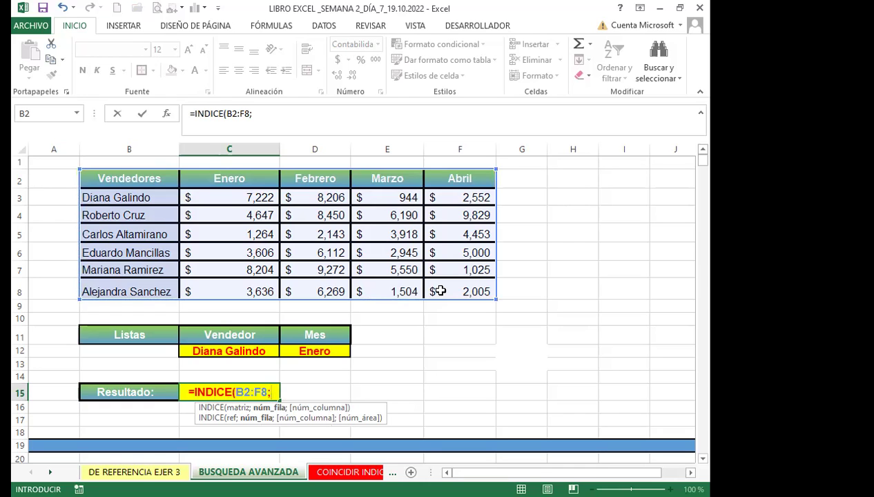
Add a COINCIDIR using the Vendedor cell C12 as its lookup value.
{"action": "type", "text": "co"}
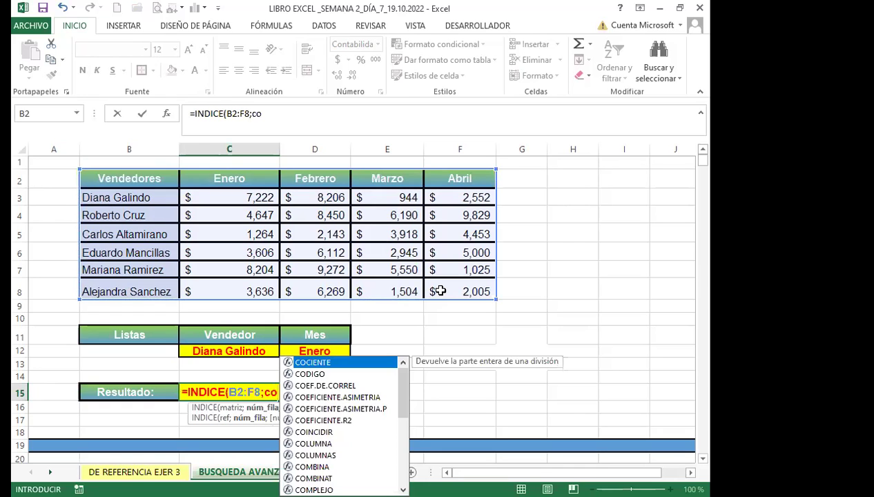
{"action": "type", "text": "in"}
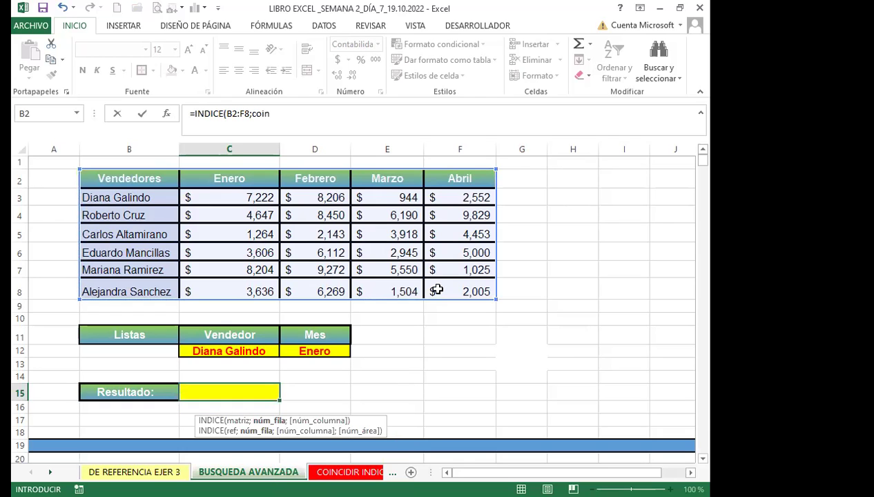
{"action": "key", "text": "BackSpace"}
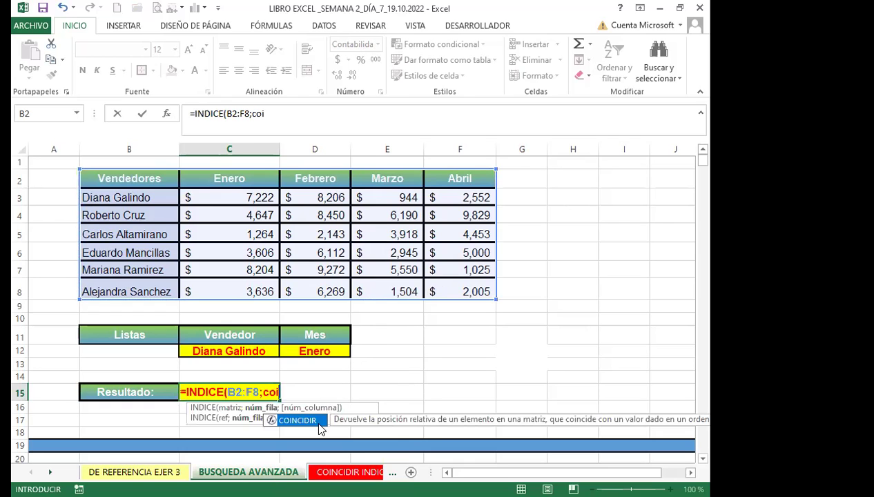
{"action": "double_click", "coordinate": [309, 421]}
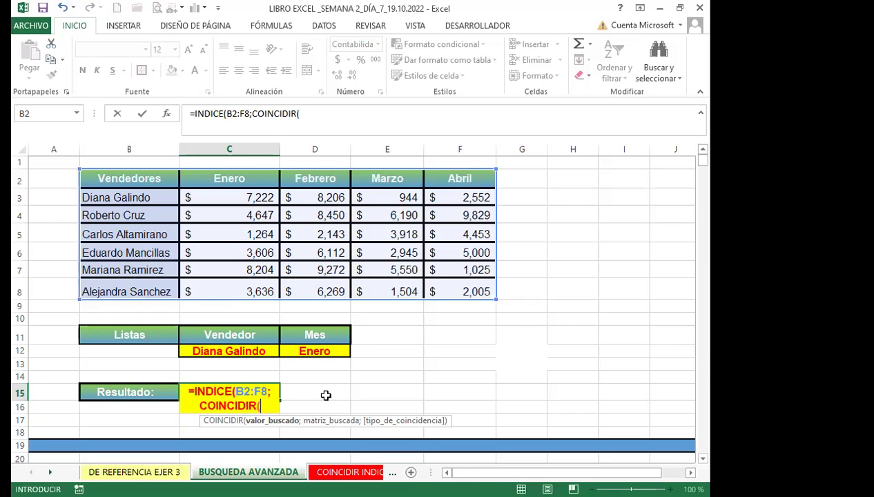
{"action": "left_click", "coordinate": [241, 352]}
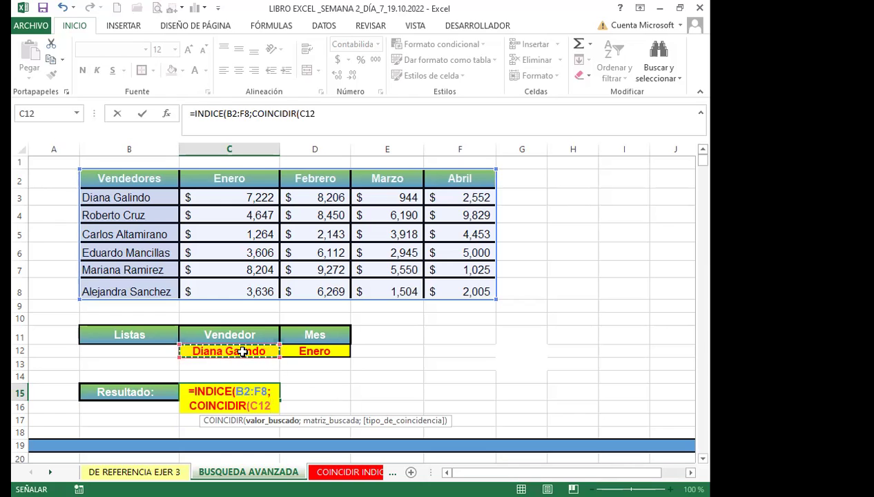
{"action": "type", "text": ";"}
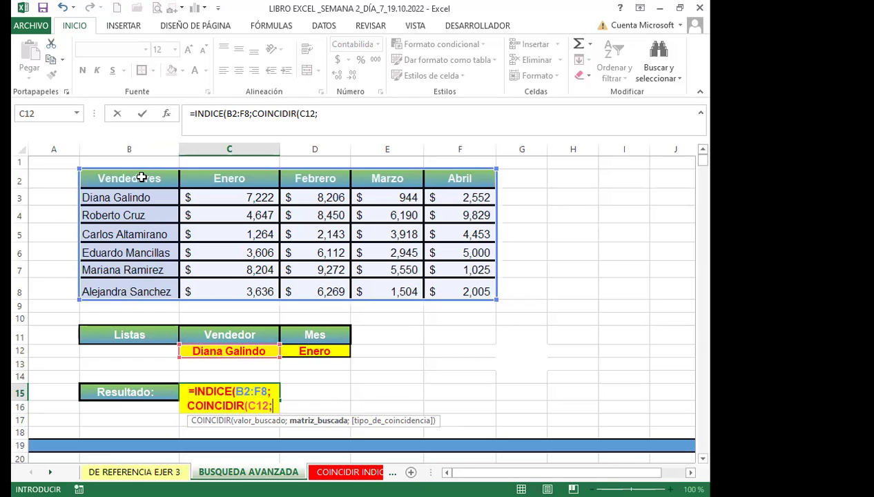
Complete the row match as COINCIDIR(C12;B2:B8;0), correcting a mistaken B2:F2 range, and begin the column argument.
{"action": "left_click", "coordinate": [141, 179]}
{"action": "left_click", "coordinate": [443, 178], "text": "shift"}
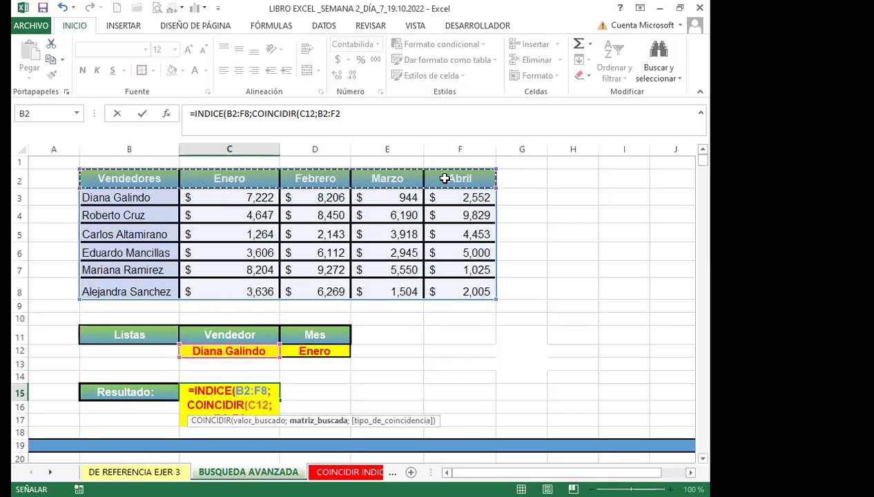
{"action": "type", "text": ";"}
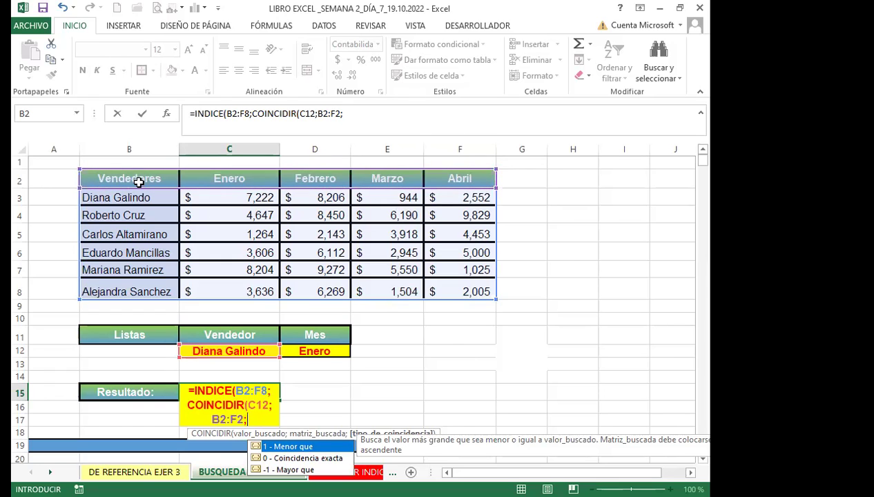
{"action": "left_click", "coordinate": [157, 182]}
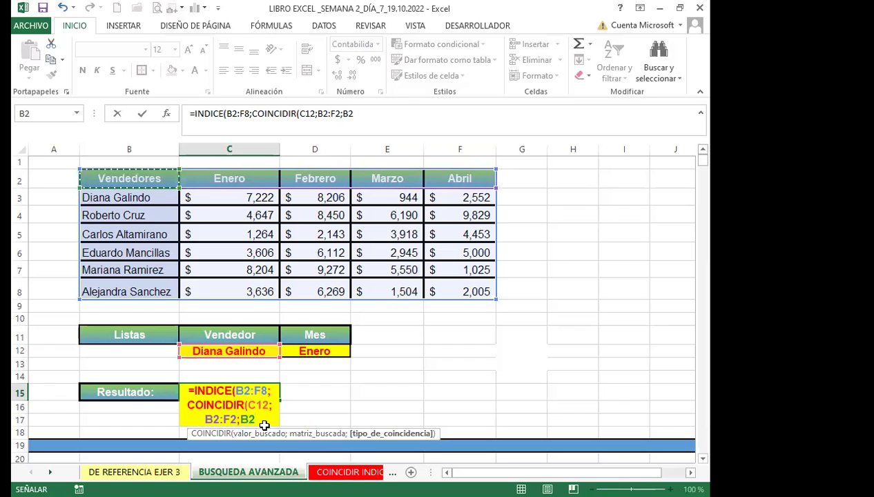
{"action": "key", "text": "BackSpace"}
{"action": "key", "text": "BackSpace"}
{"action": "key", "text": "BackSpace"}
{"action": "key", "text": "BackSpace"}
{"action": "key", "text": "BackSpace"}
{"action": "key", "text": "BackSpace"}
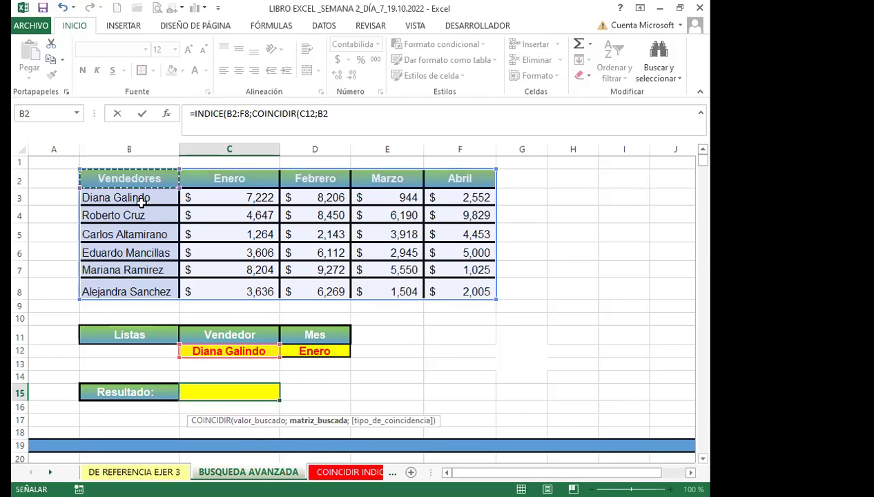
{"action": "left_click", "coordinate": [142, 291], "text": "shift"}
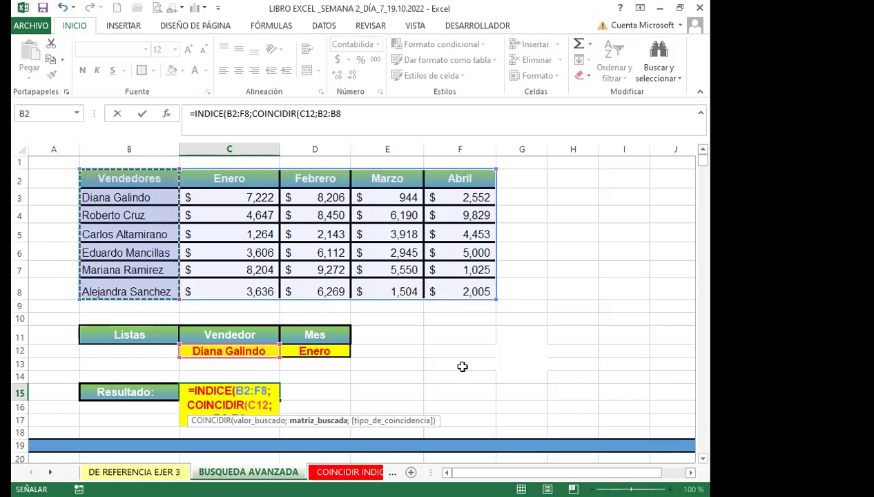
{"action": "type", "text": ";"}
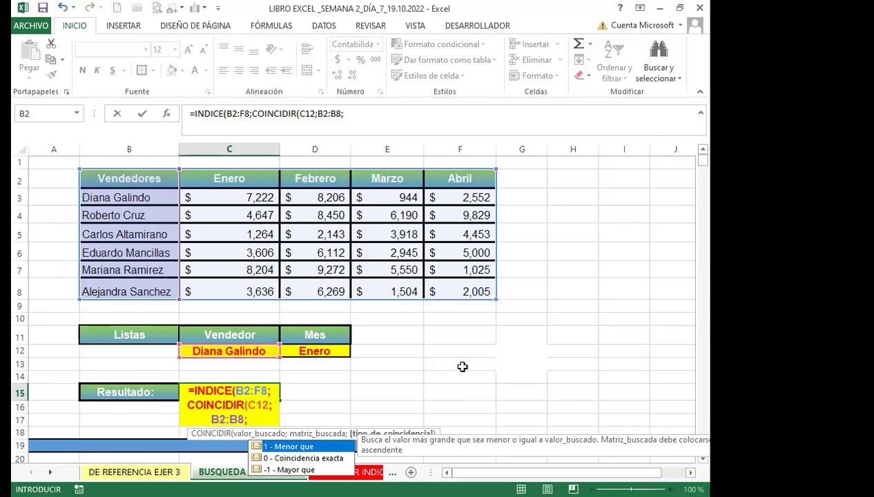
{"action": "type", "text": "0"}
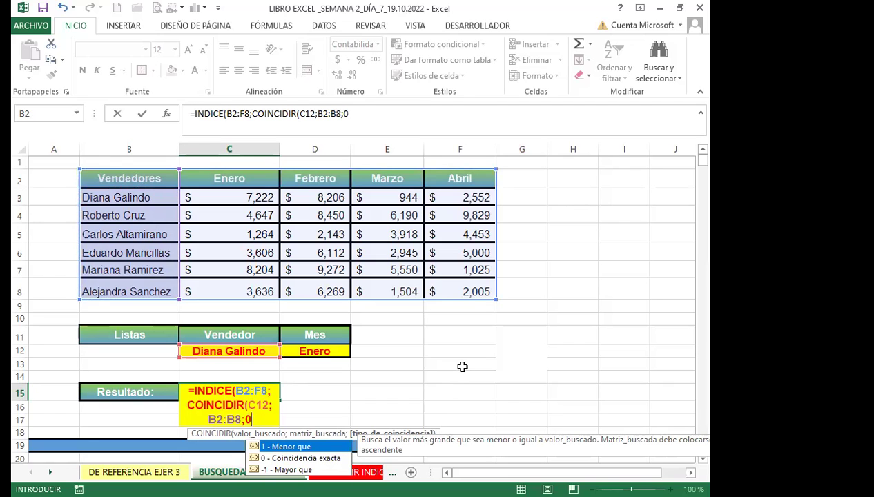
{"action": "type", "text": ")"}
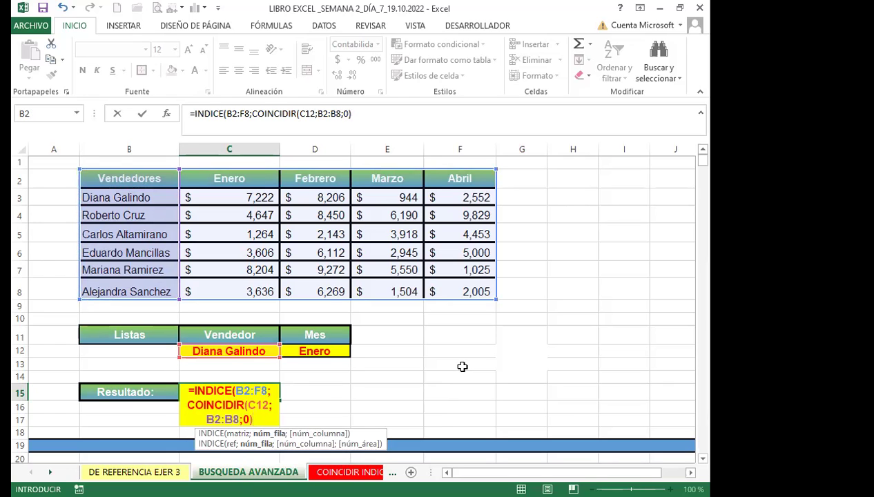
{"action": "type", "text": ";C"}
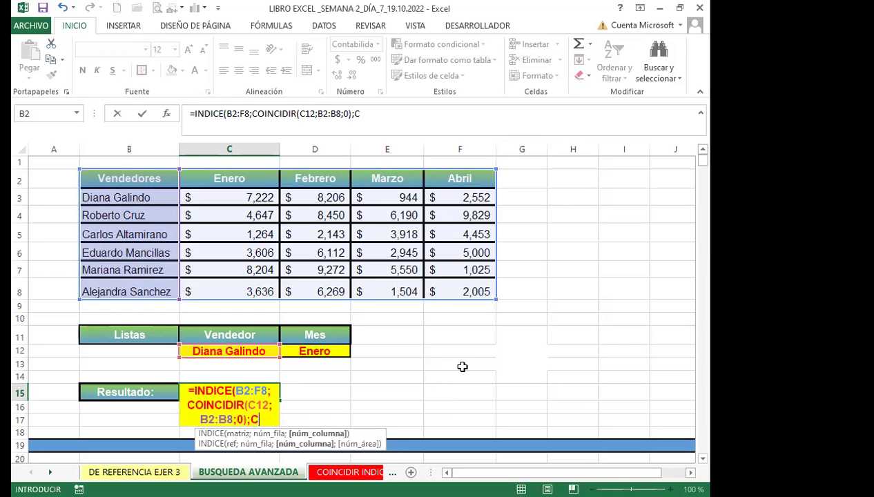
{"action": "type", "text": "OI"}
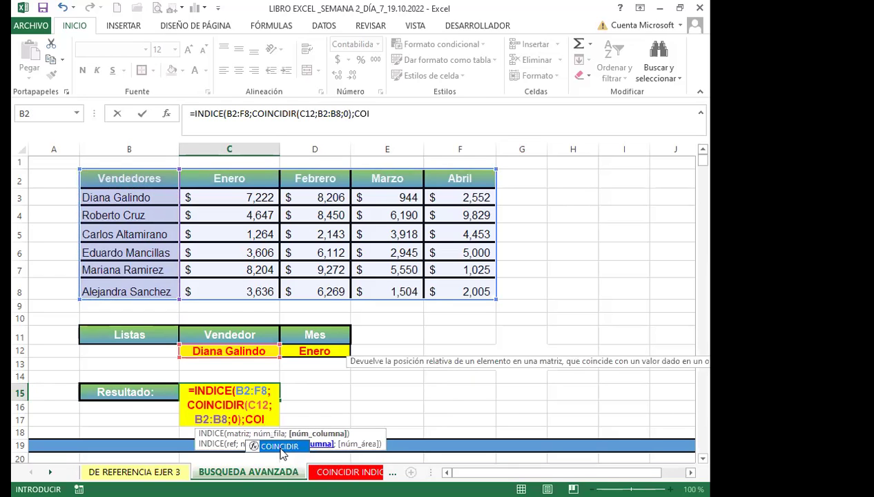
Add COINCIDIR(D12;B2:F2;0) as the column argument, giving $7,222.00 in C15.
{"action": "double_click", "coordinate": [276, 446]}
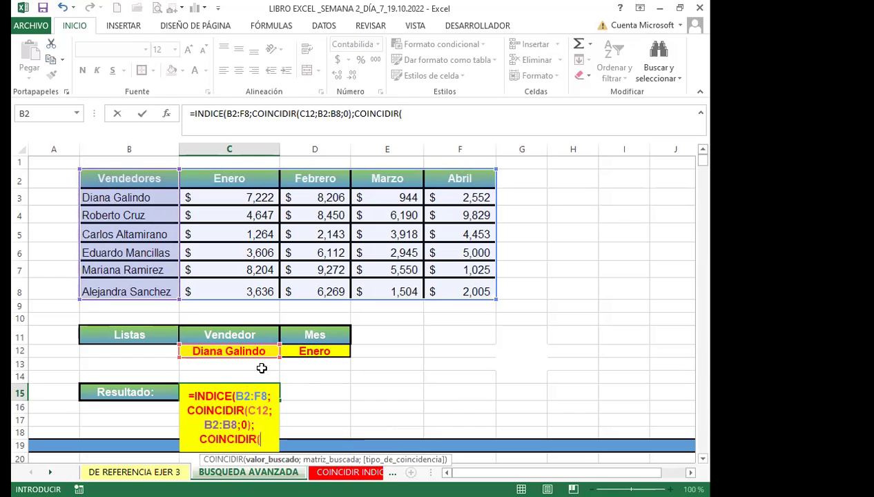
{"action": "left_click", "coordinate": [319, 350]}
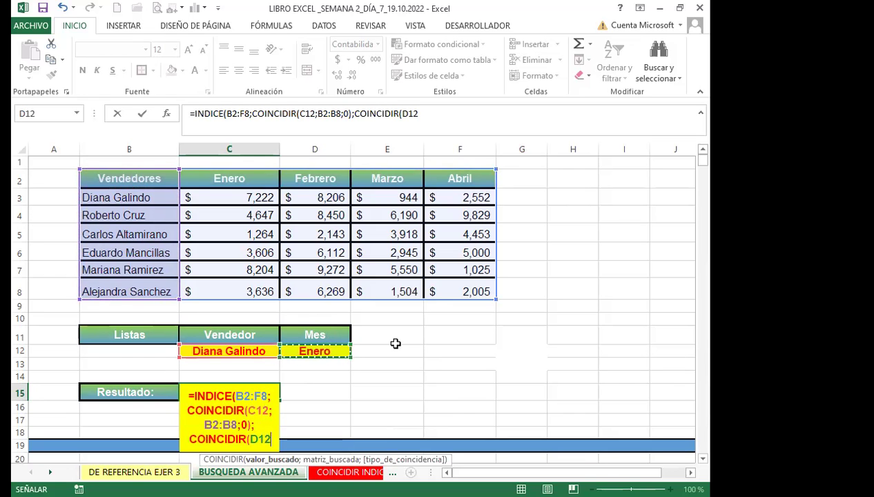
{"action": "type", "text": ";"}
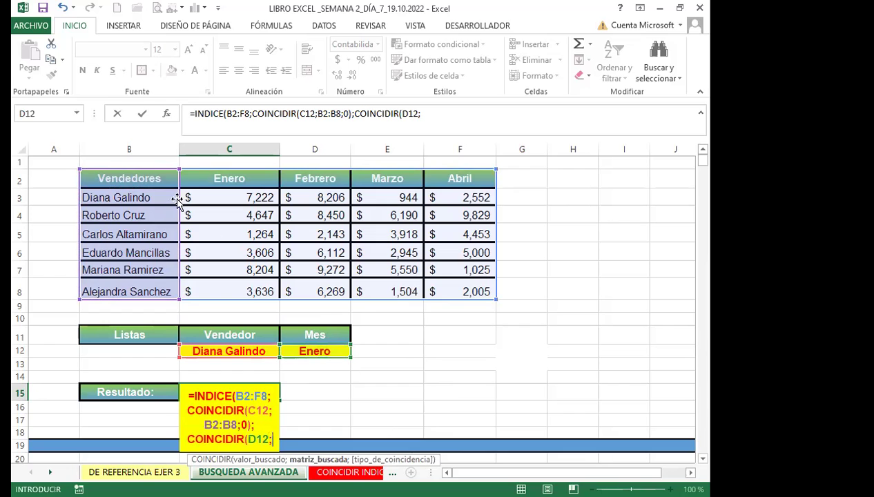
{"action": "left_click_drag", "start_coordinate": [123, 177], "coordinate": [448, 186]}
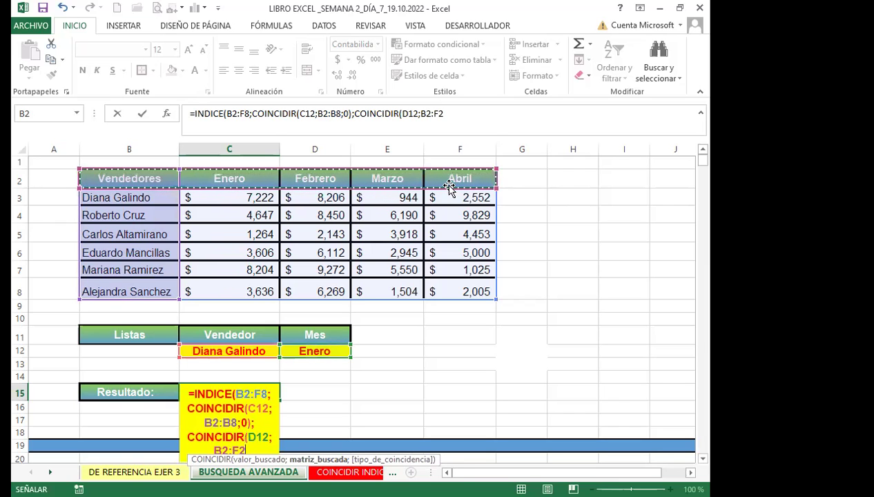
{"action": "type", "text": ";"}
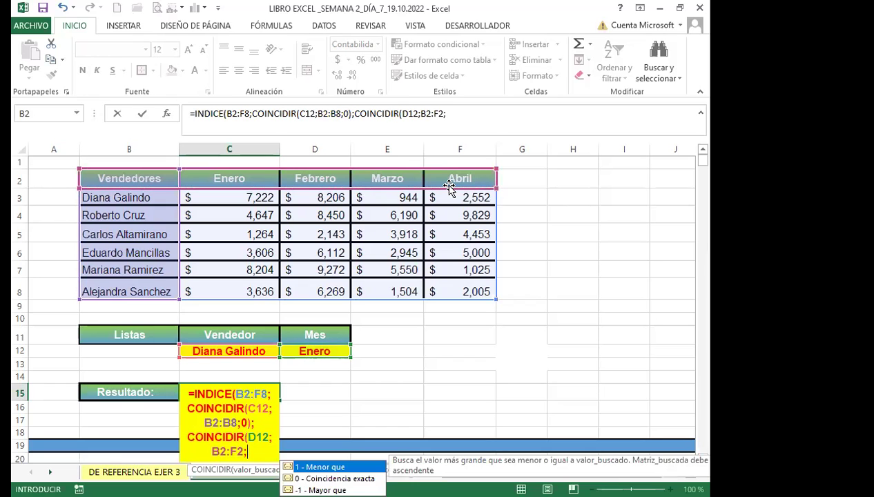
{"action": "type", "text": "0"}
{"action": "key", "text": "Return"}
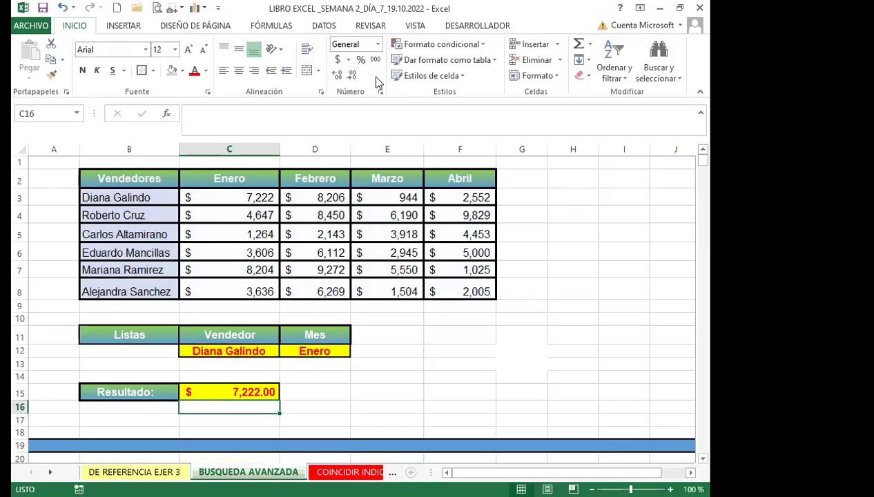
Compare with the Enero source figure, then cycle Mes through Febrero, Marzo and Abril.
{"action": "left_click", "coordinate": [223, 193]}
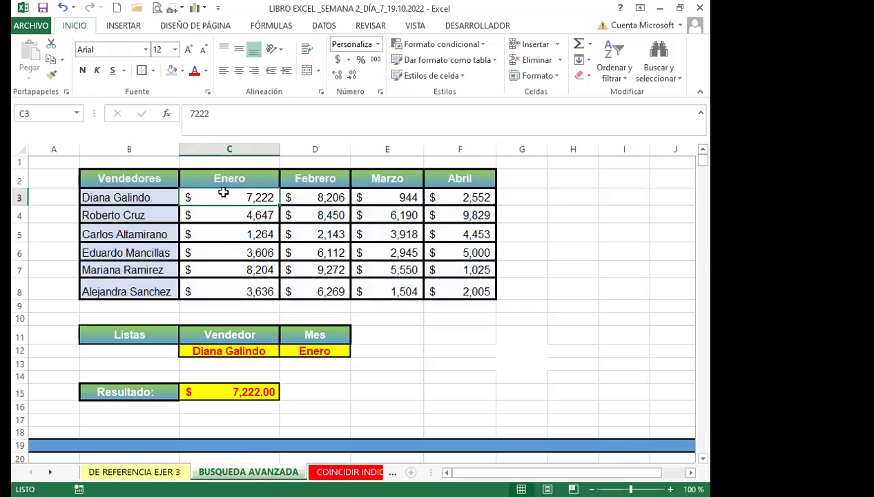
{"action": "left_click", "coordinate": [254, 349]}
{"action": "left_click", "coordinate": [297, 351]}
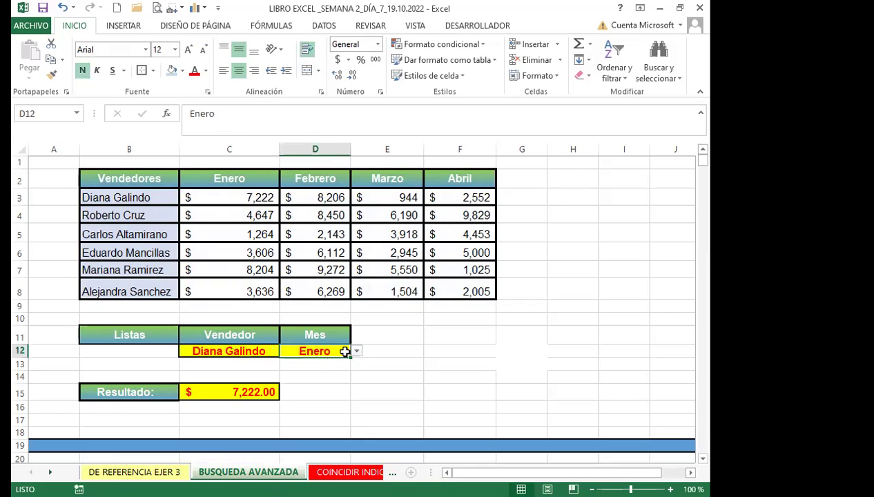
{"action": "left_click", "coordinate": [356, 352]}
{"action": "left_click", "coordinate": [299, 371]}
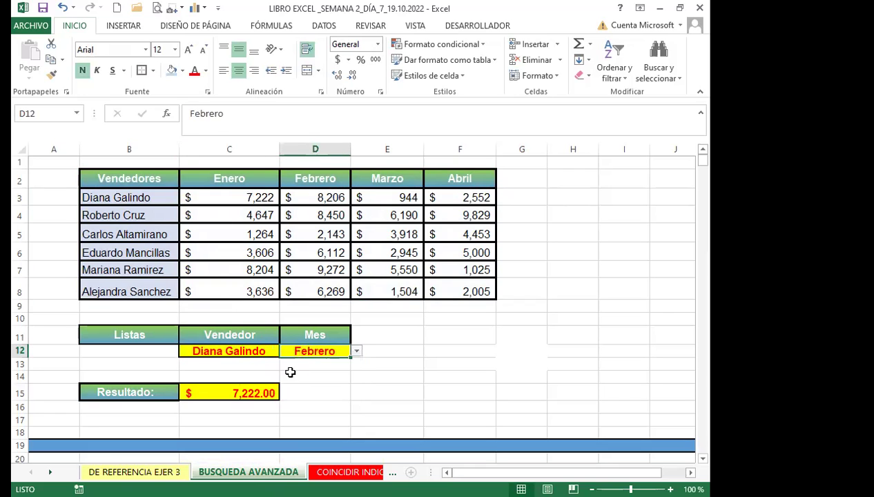
{"action": "left_click", "coordinate": [356, 352]}
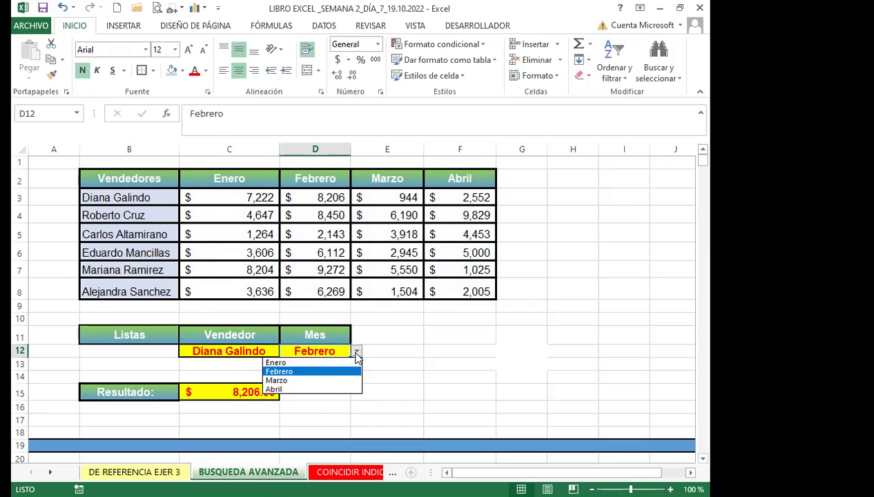
{"action": "left_click", "coordinate": [293, 379]}
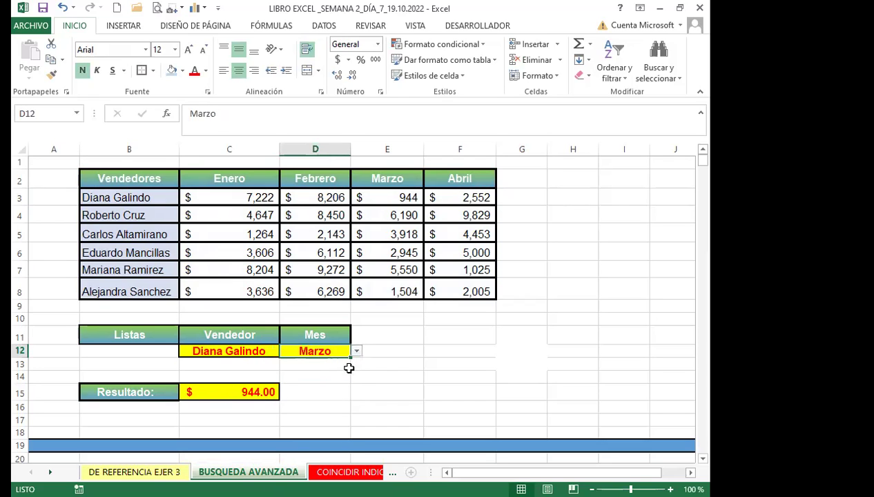
{"action": "left_click", "coordinate": [356, 351]}
{"action": "left_click", "coordinate": [284, 388]}
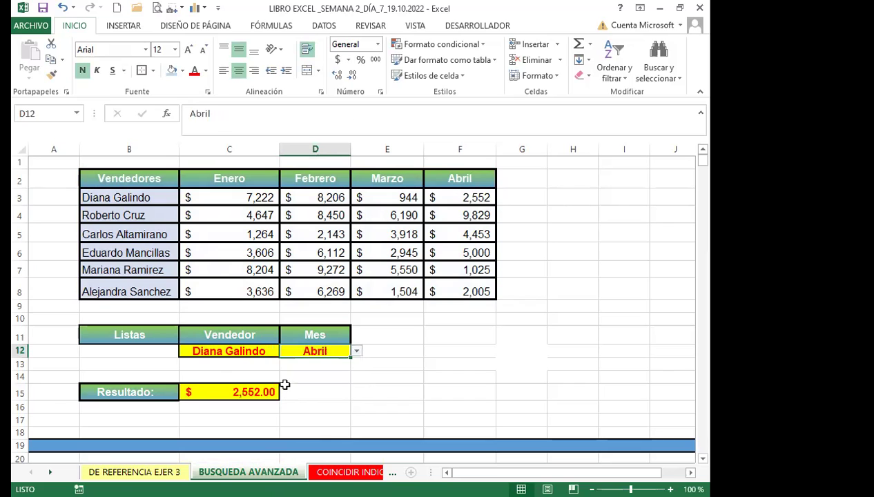
Switch Vendedor to another seller and Mes back to Febrero.
{"action": "left_click", "coordinate": [252, 350]}
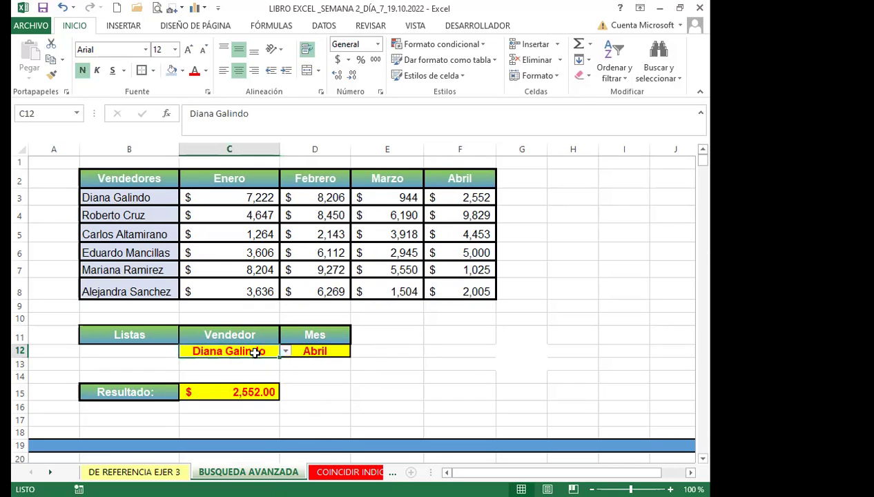
{"action": "left_click", "coordinate": [285, 352]}
{"action": "left_click", "coordinate": [221, 370]}
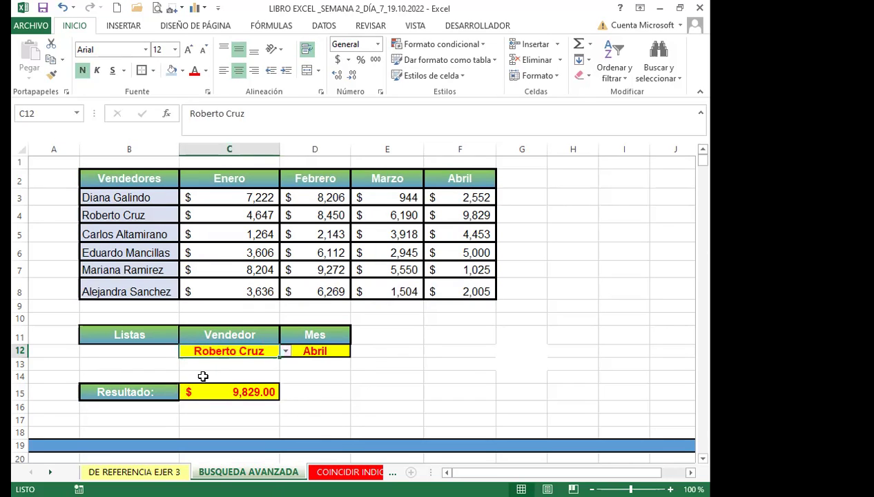
{"action": "left_click", "coordinate": [330, 351]}
{"action": "left_click", "coordinate": [356, 351]}
{"action": "left_click", "coordinate": [280, 372]}
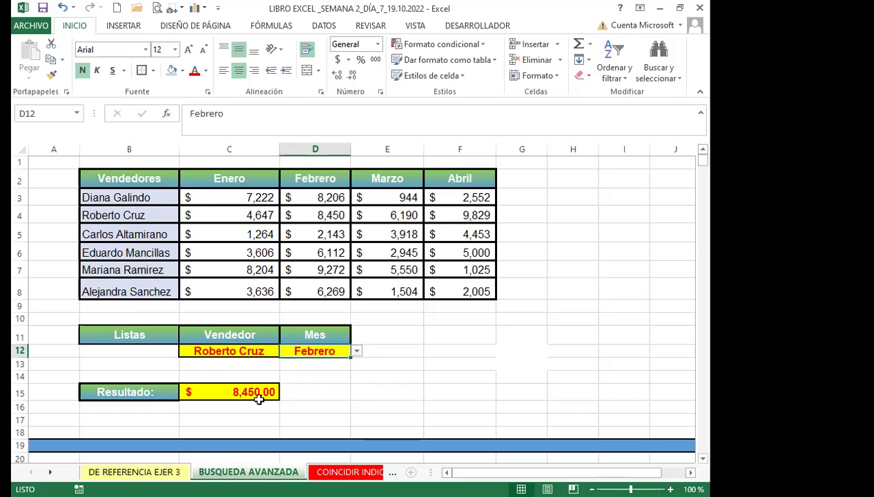
Set Vendedor to the last listed seller and Mes to Abril, showing $2,005.00 in C15.
{"action": "left_click", "coordinate": [253, 352]}
{"action": "left_click", "coordinate": [286, 352]}
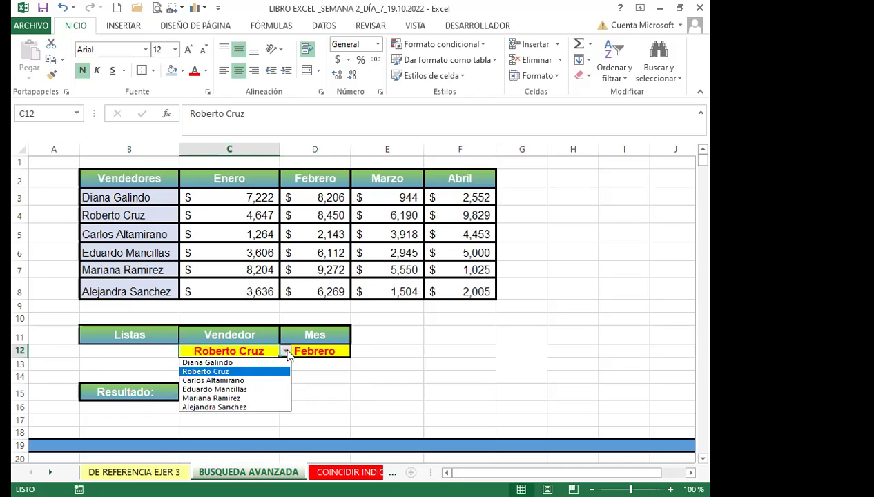
{"action": "left_click", "coordinate": [218, 407]}
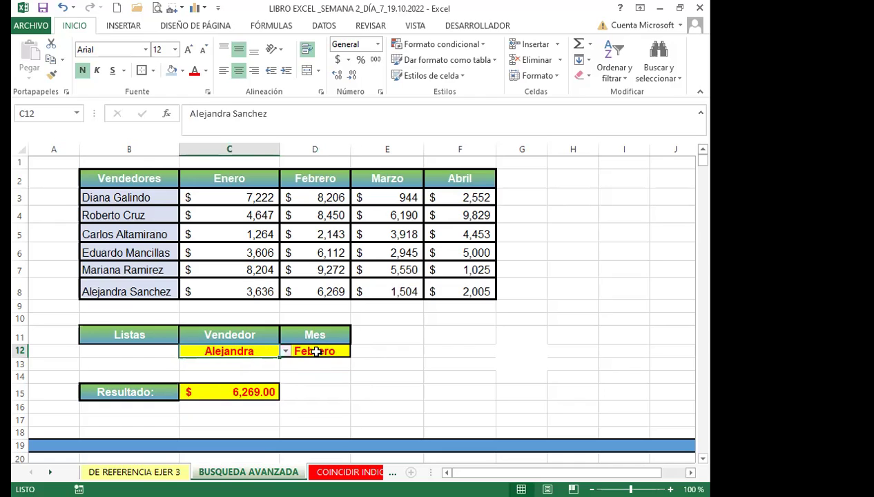
{"action": "left_click", "coordinate": [315, 351]}
{"action": "left_click", "coordinate": [356, 351]}
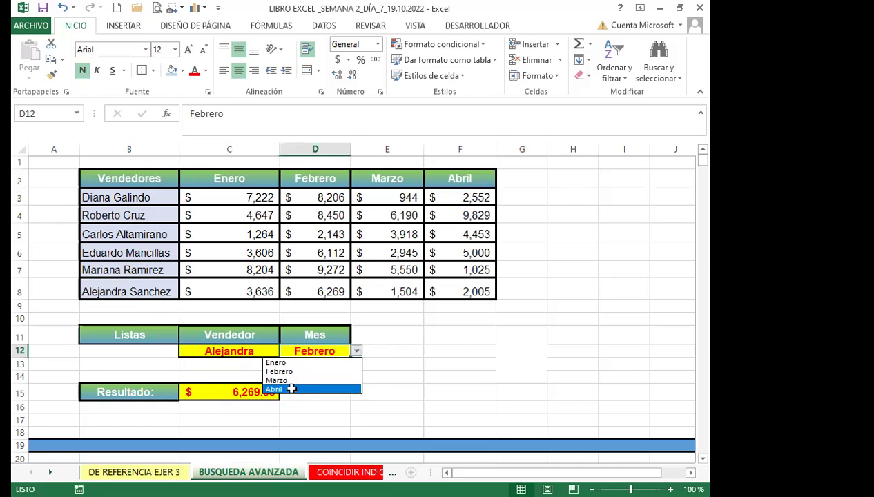
{"action": "left_click", "coordinate": [292, 389]}
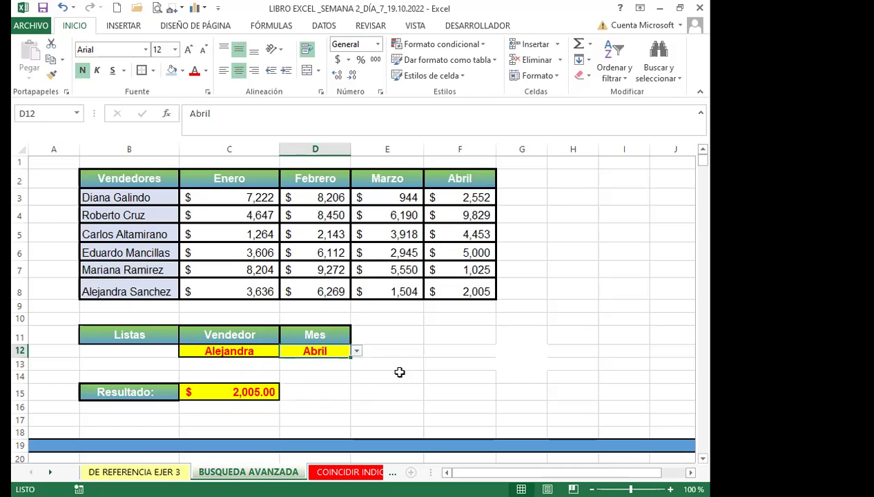
{"action": "left_click", "coordinate": [235, 392]}
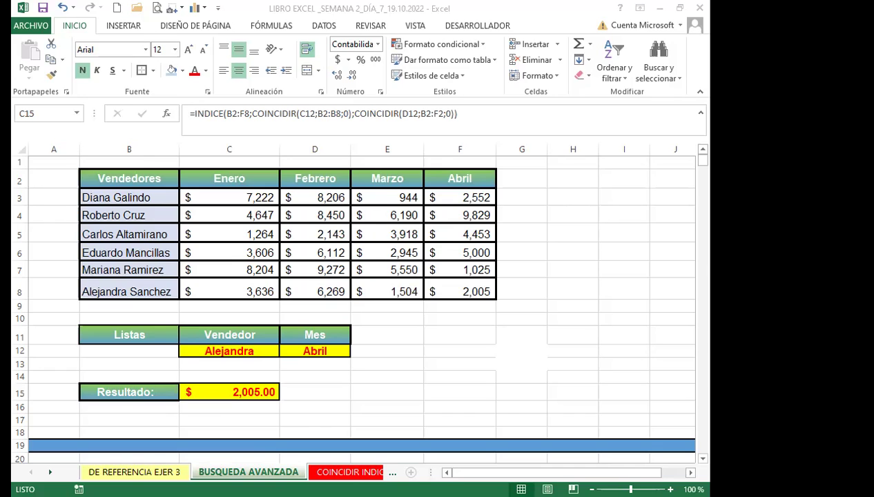
{"action": "left_click", "coordinate": [247, 392]}
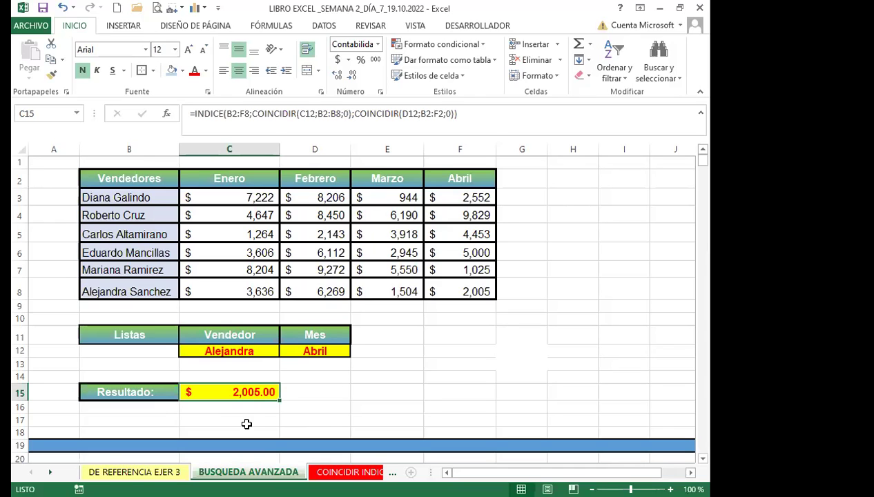
{"action": "key", "text": "alt+Tab"}
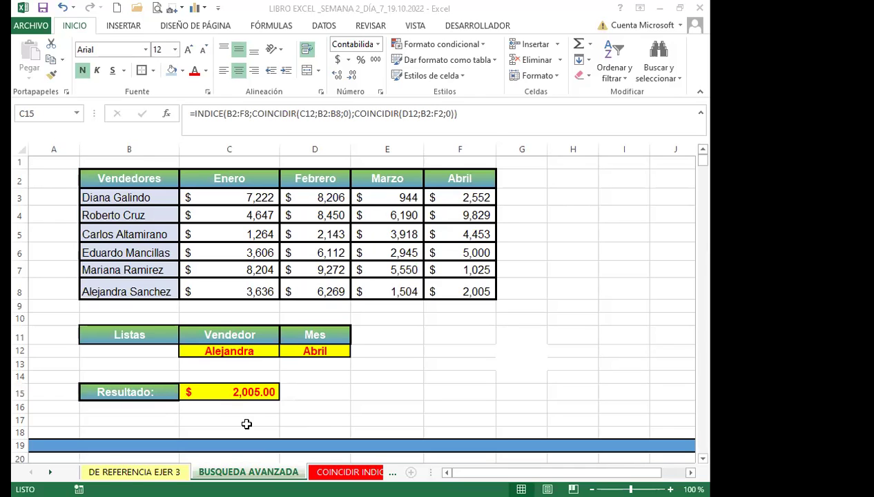
{"action": "key", "text": "alt+Tab"}
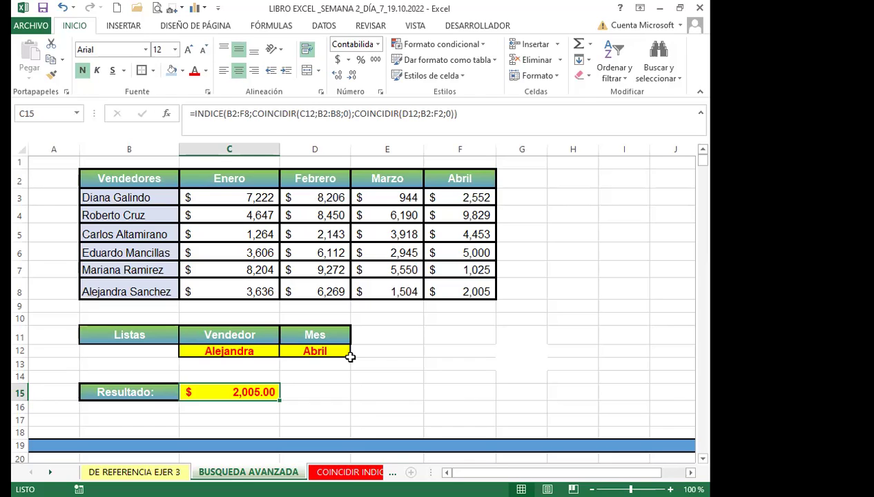
Move to the COINCIDIR INDICE sheet and select the empty position cell D16.
{"action": "left_click", "coordinate": [380, 363]}
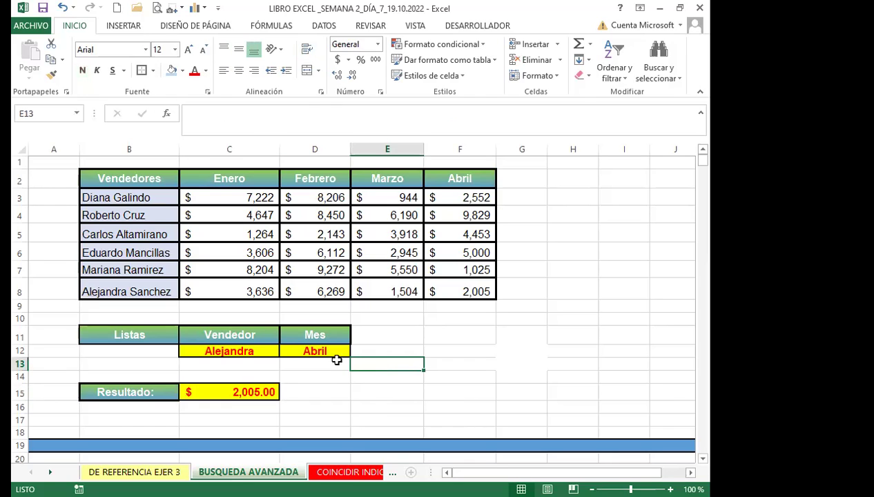
{"action": "left_click", "coordinate": [366, 334]}
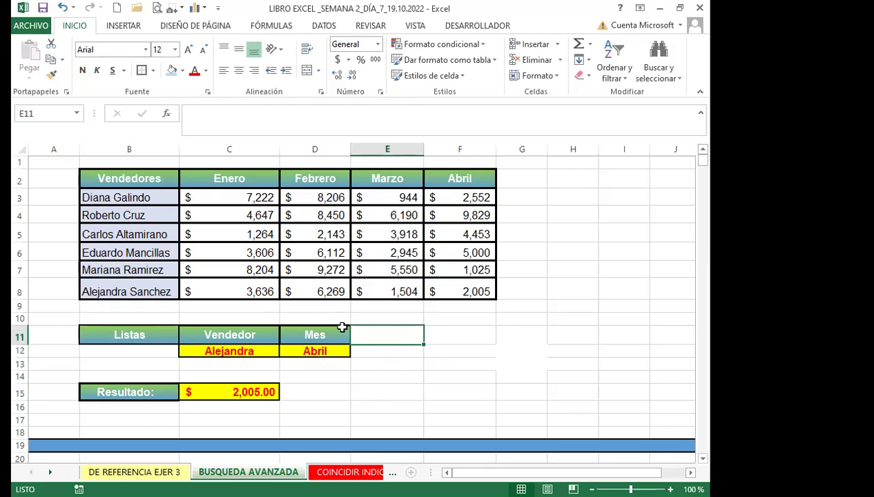
{"action": "left_click", "coordinate": [369, 364]}
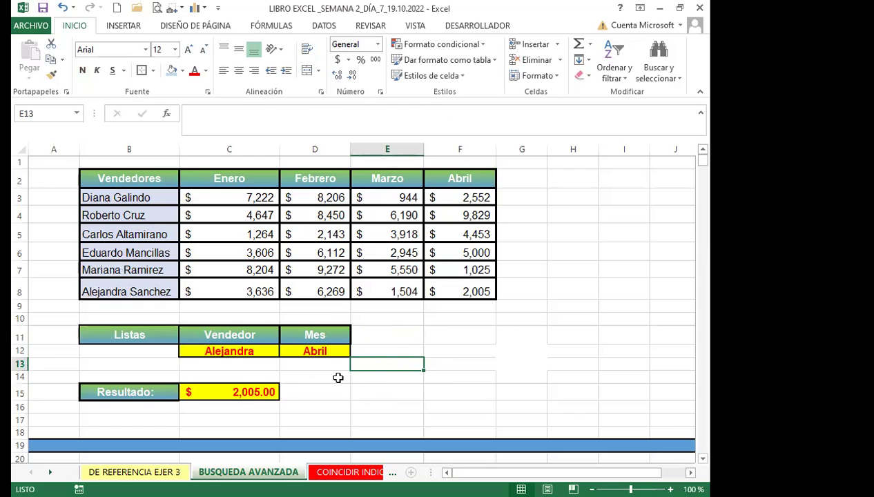
{"action": "left_click", "coordinate": [349, 472]}
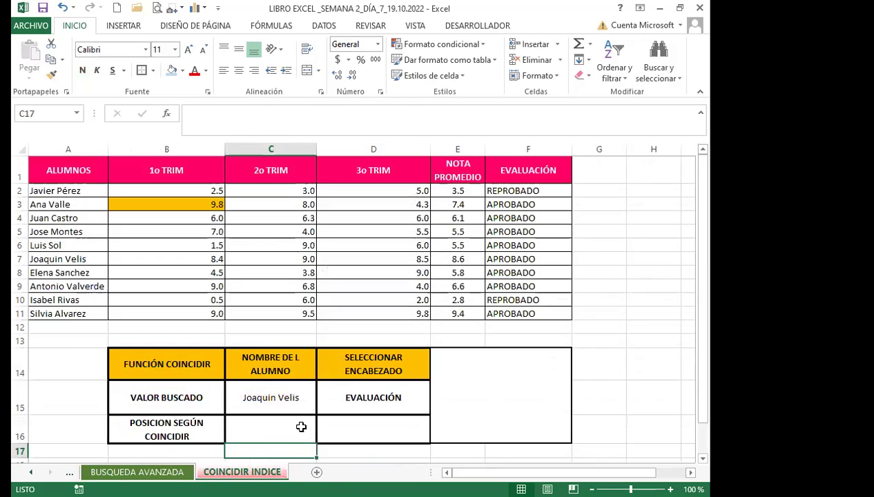
{"action": "left_click", "coordinate": [385, 435]}
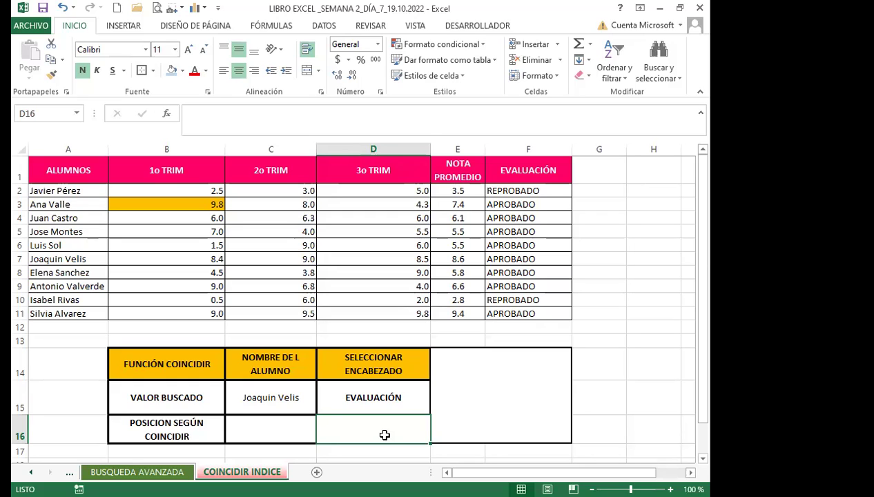
Pick the first student from C15's dropdown as the lookup value.
{"action": "left_click", "coordinate": [271, 401]}
{"action": "left_click", "coordinate": [323, 409]}
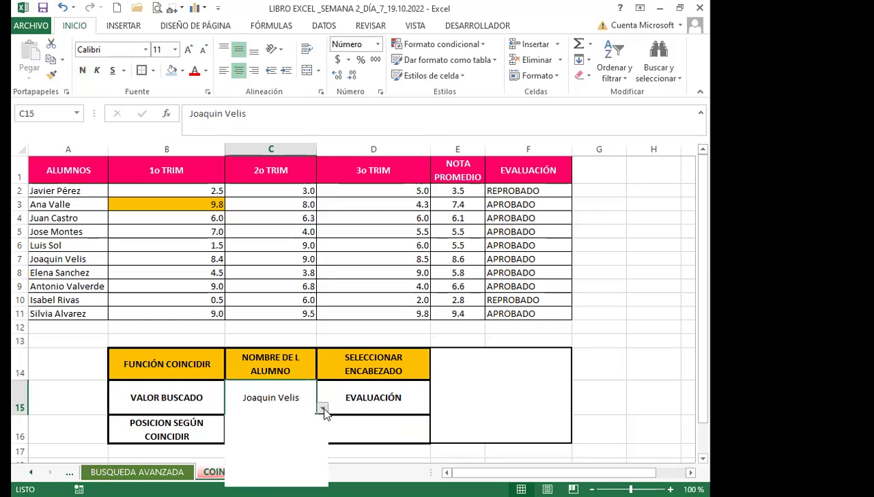
{"action": "scroll", "coordinate": [319, 450], "scroll_direction": "up", "scroll_amount": 1}
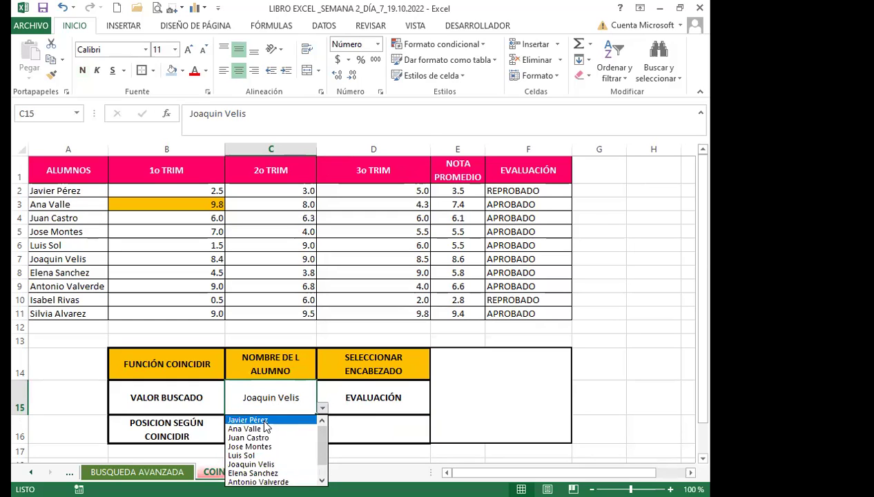
{"action": "left_click", "coordinate": [264, 422]}
Try 1o TRIM as the D15 heading, then set it back to EVALUACIÓN.
{"action": "left_click", "coordinate": [370, 409]}
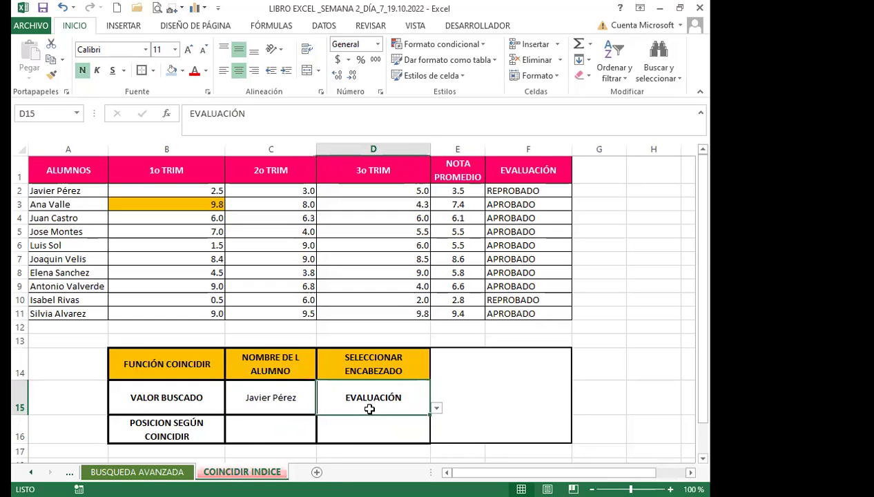
{"action": "left_click", "coordinate": [436, 408]}
{"action": "left_click", "coordinate": [328, 417]}
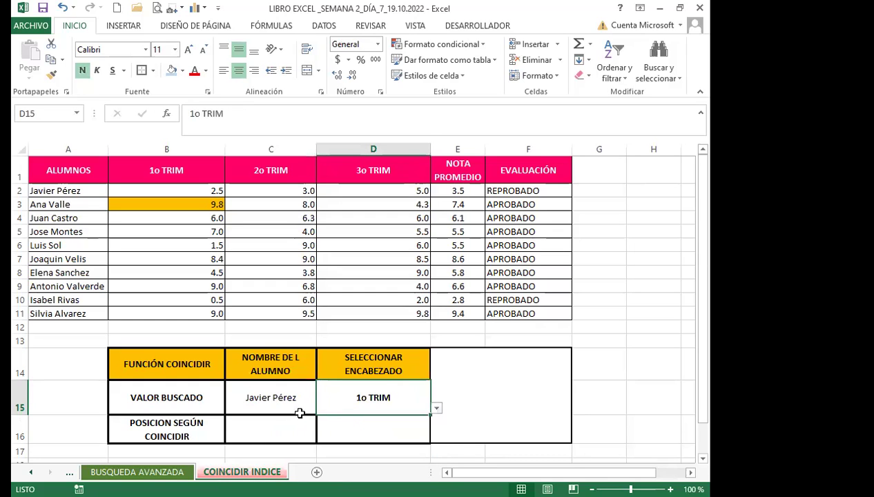
{"action": "left_click", "coordinate": [436, 410]}
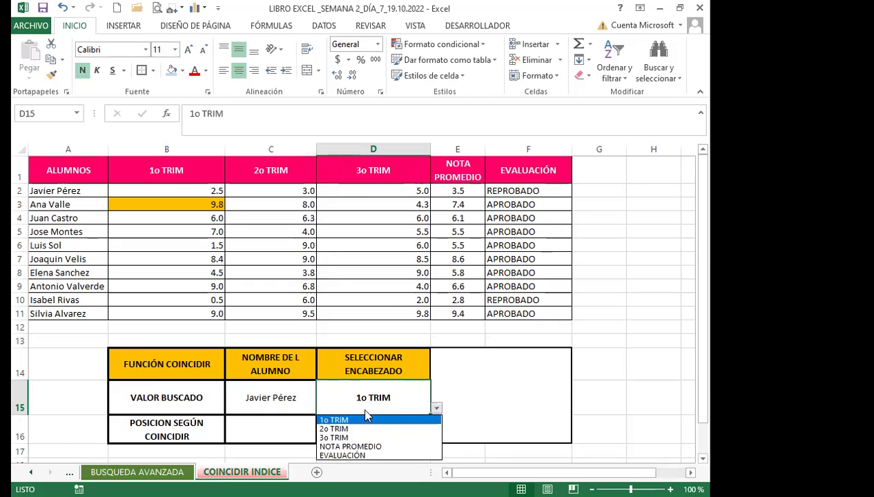
{"action": "left_click", "coordinate": [319, 420]}
{"action": "left_click", "coordinate": [436, 408]}
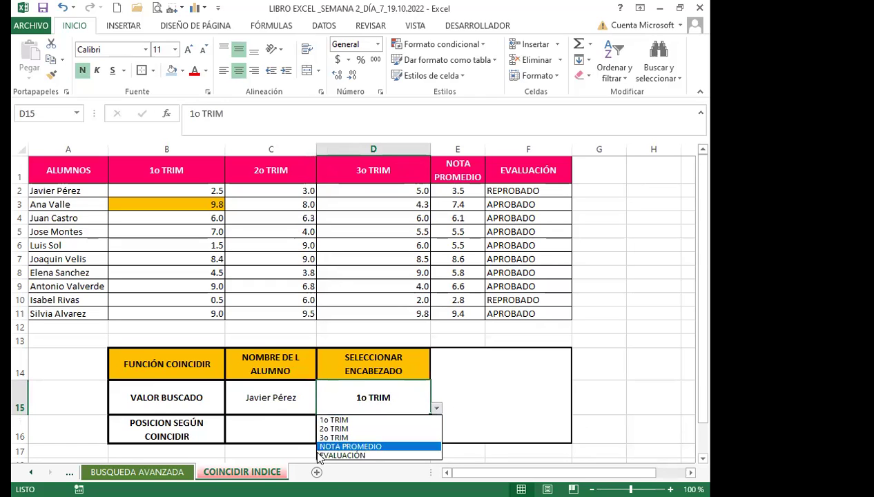
{"action": "left_click", "coordinate": [338, 456]}
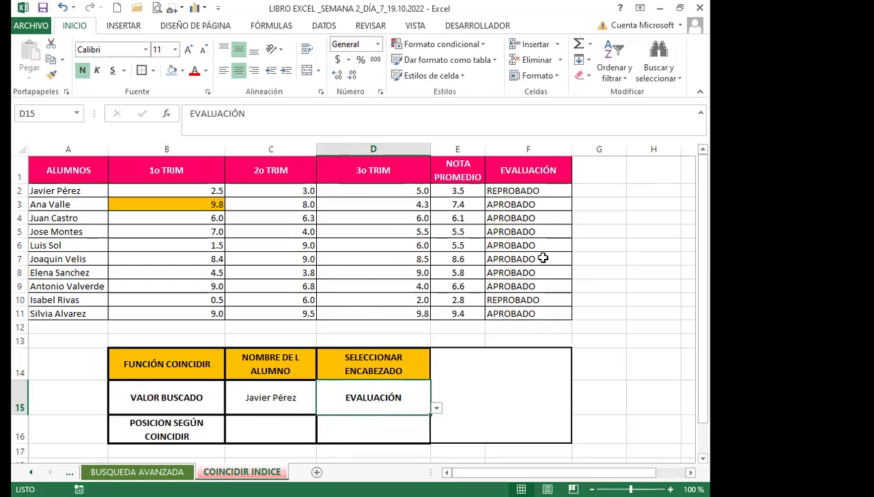
{"action": "left_click", "coordinate": [523, 204]}
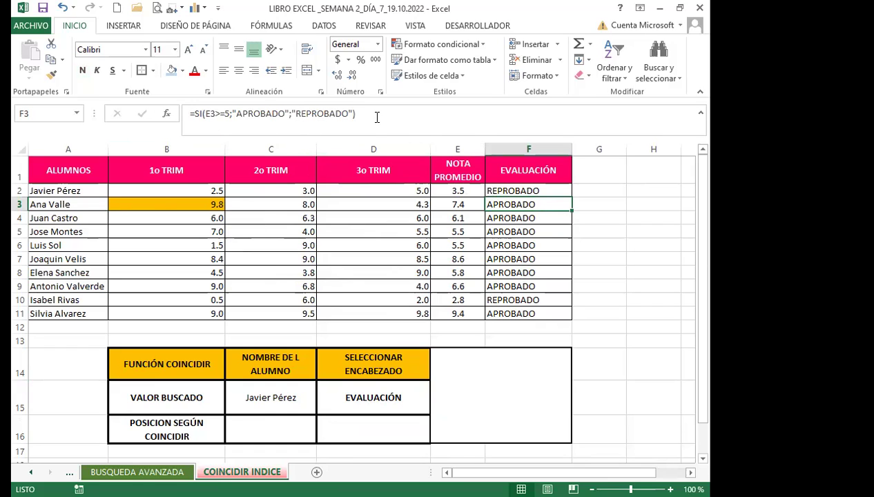
{"action": "left_click", "coordinate": [459, 191]}
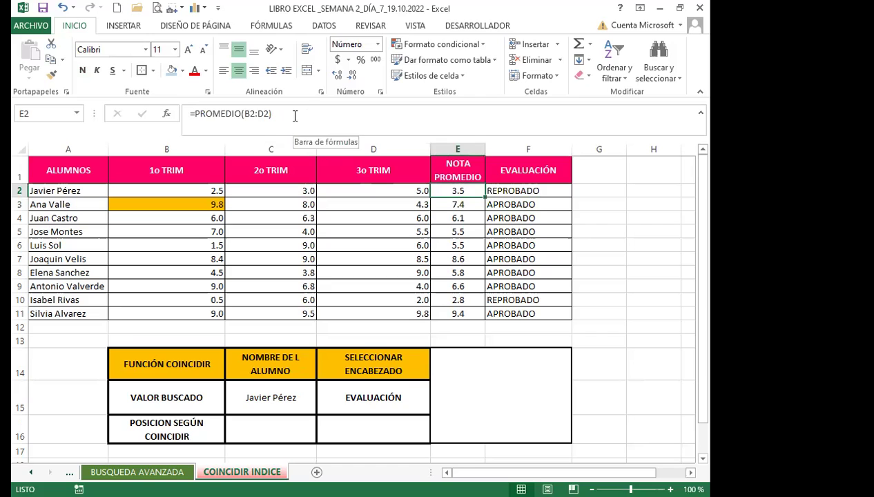
{"action": "left_click", "coordinate": [519, 191]}
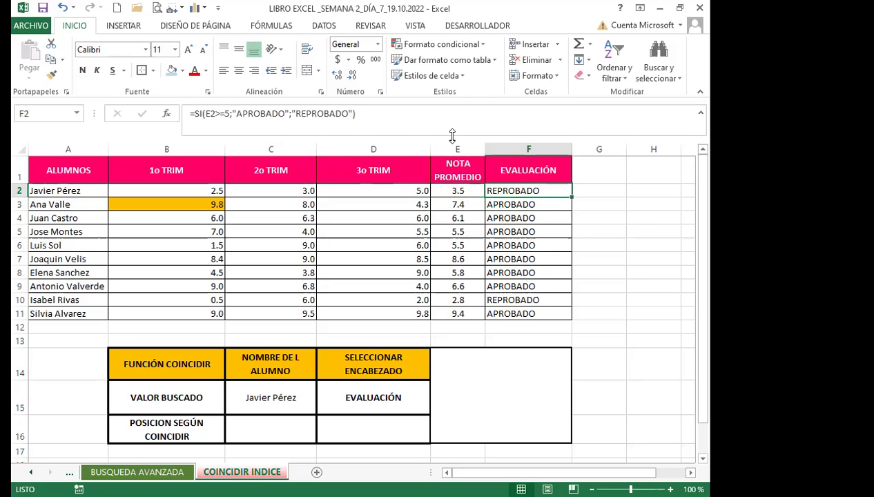
{"action": "left_click", "coordinate": [448, 191]}
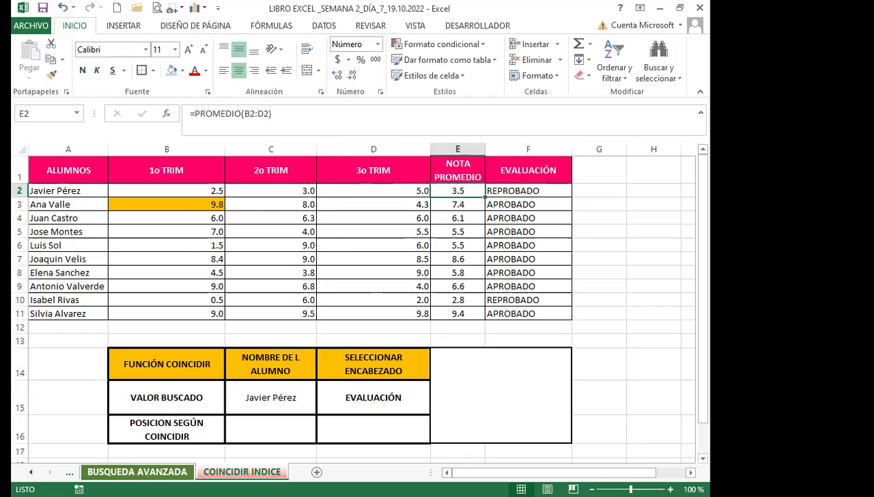
{"action": "left_click", "coordinate": [138, 472]}
{"action": "left_click", "coordinate": [297, 199]}
{"action": "left_click", "coordinate": [390, 214]}
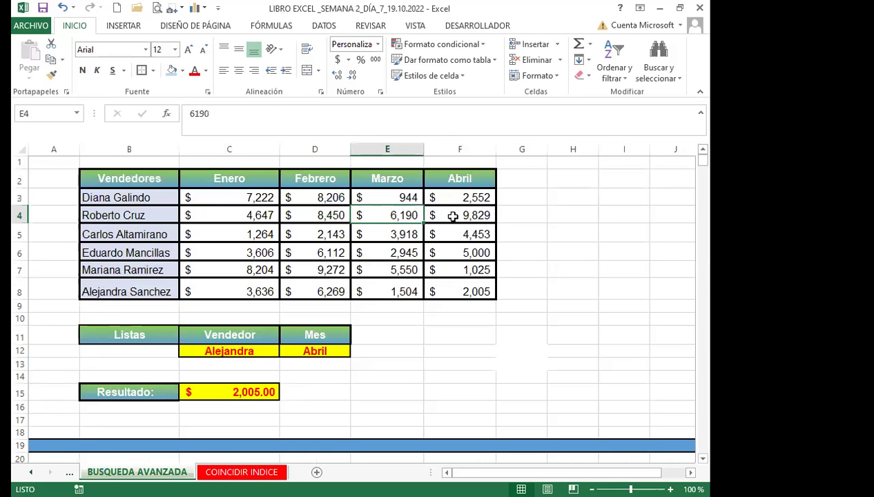
{"action": "left_click", "coordinate": [461, 198]}
{"action": "left_click", "coordinate": [464, 234]}
{"action": "left_click", "coordinate": [460, 270]}
{"action": "left_click", "coordinate": [457, 289]}
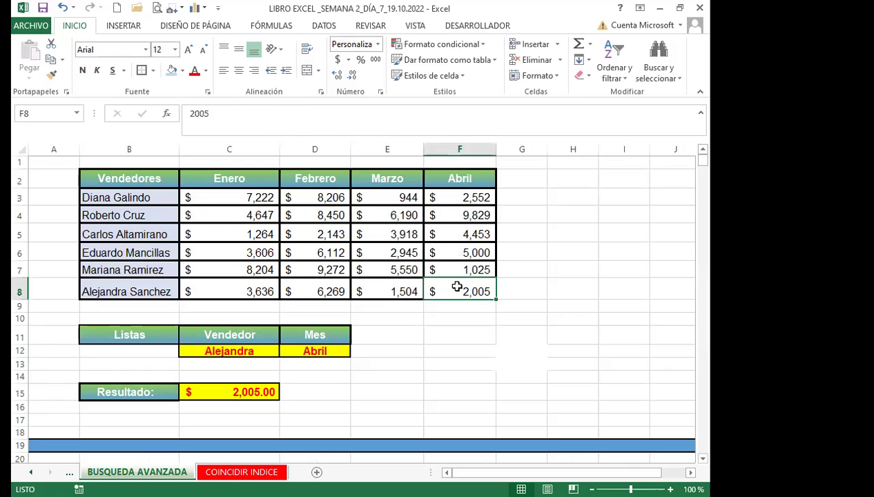
{"action": "left_click", "coordinate": [368, 255]}
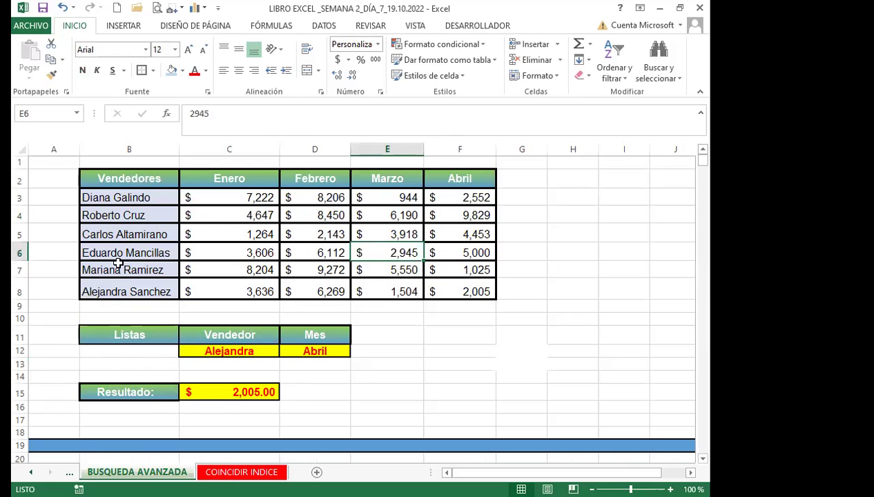
{"action": "left_click", "coordinate": [224, 392]}
{"action": "left_click", "coordinate": [240, 471]}
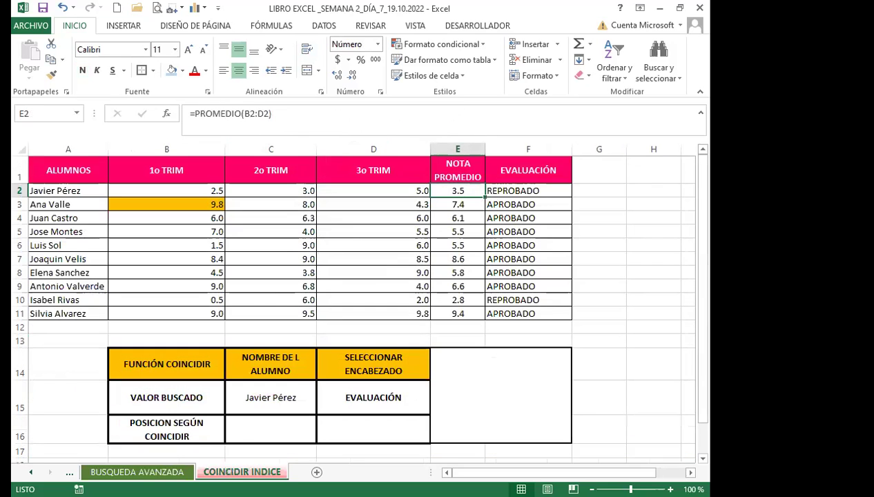
{"action": "left_click", "coordinate": [461, 204]}
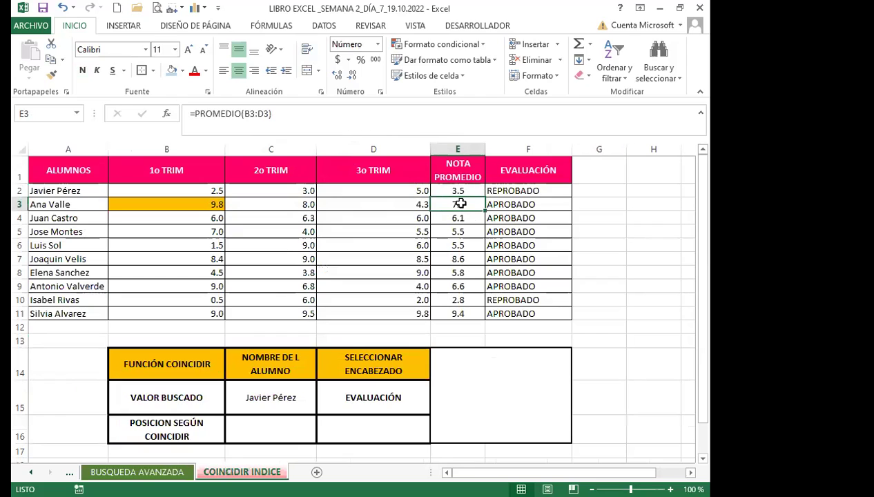
{"action": "left_click", "coordinate": [523, 204]}
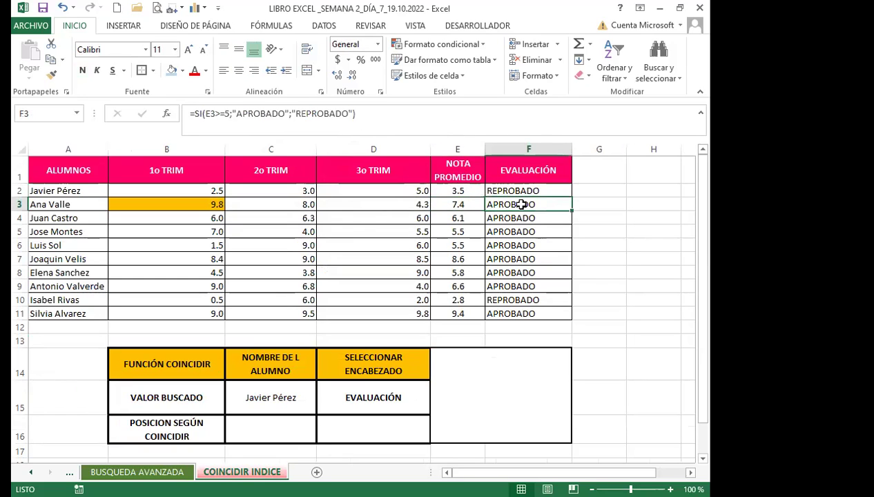
{"action": "left_click", "coordinate": [467, 205]}
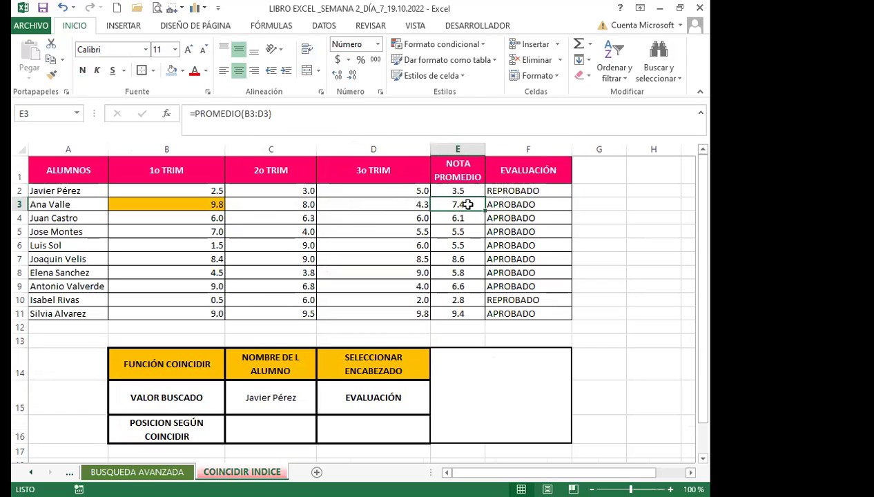
{"action": "left_click", "coordinate": [393, 204]}
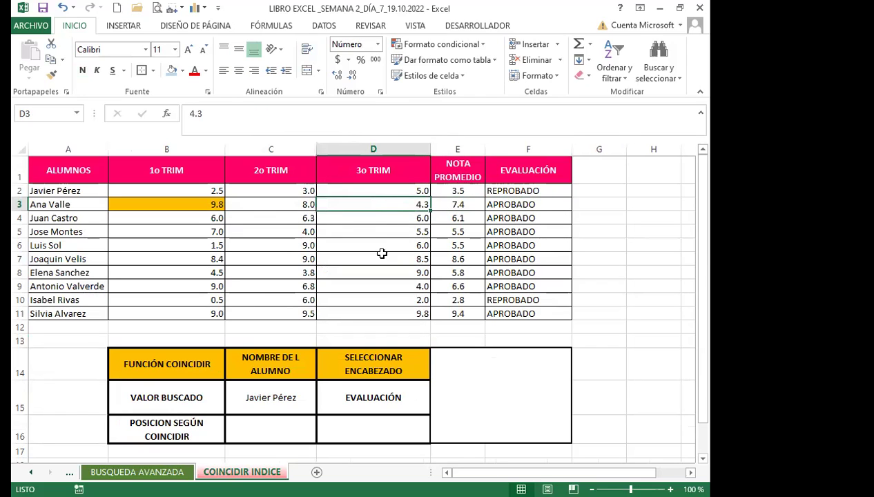
{"action": "left_click", "coordinate": [506, 404]}
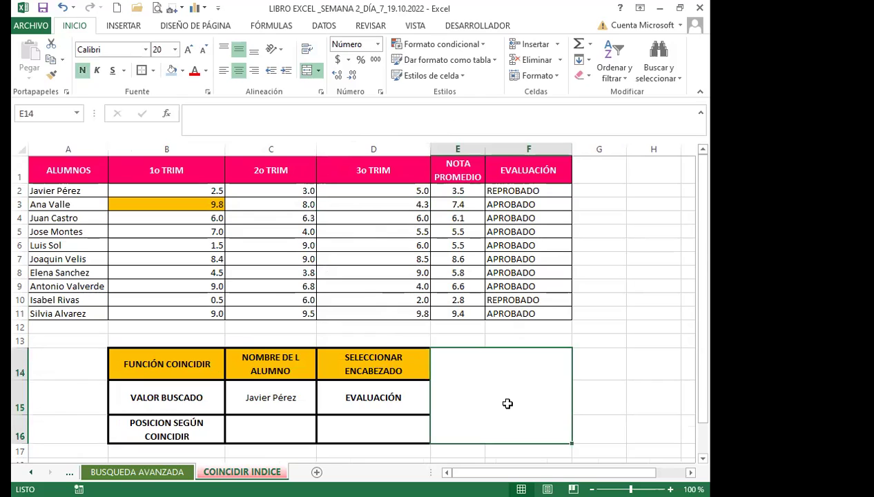
{"action": "left_click", "coordinate": [283, 425]}
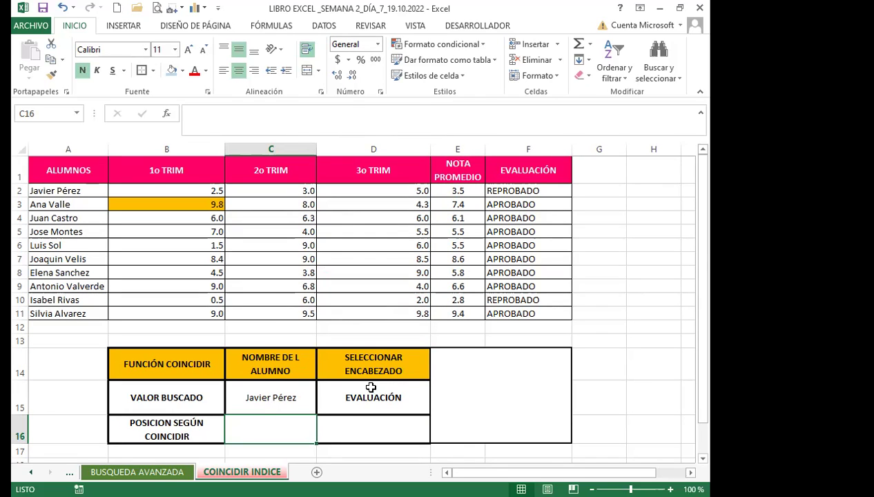
{"action": "left_click", "coordinate": [267, 398]}
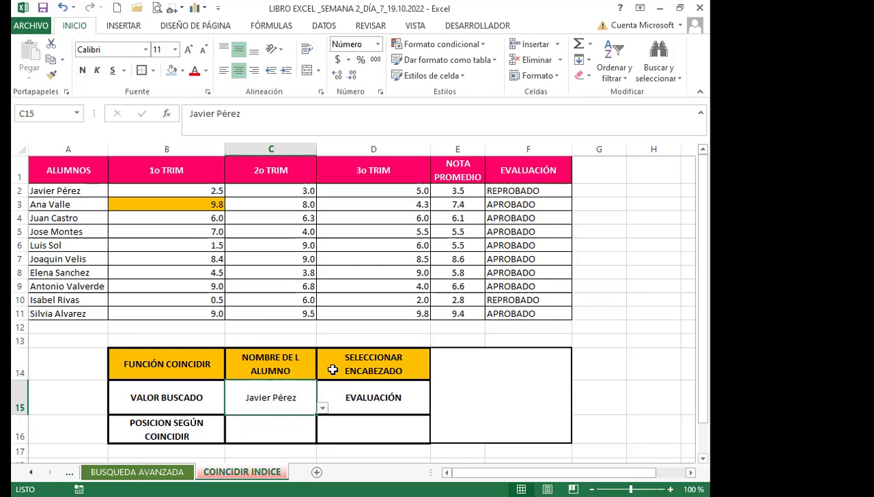
{"action": "left_click", "coordinate": [382, 409]}
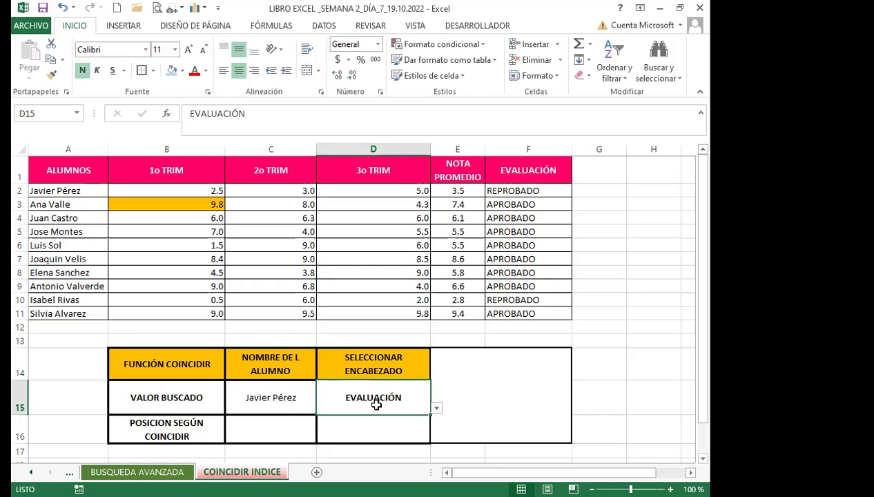
{"action": "left_click", "coordinate": [275, 429]}
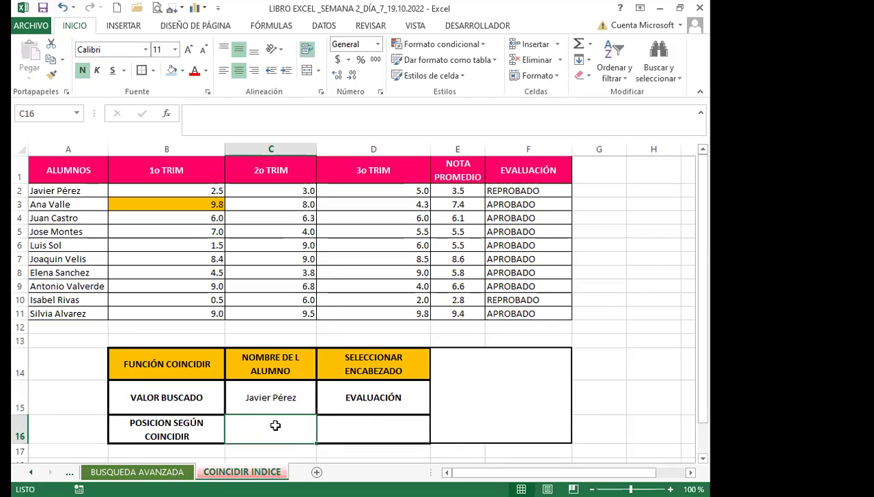
Enter =COINCIDIR(C15;A1:A11;0) in C16 to find the student's row position.
{"action": "type", "text": "="}
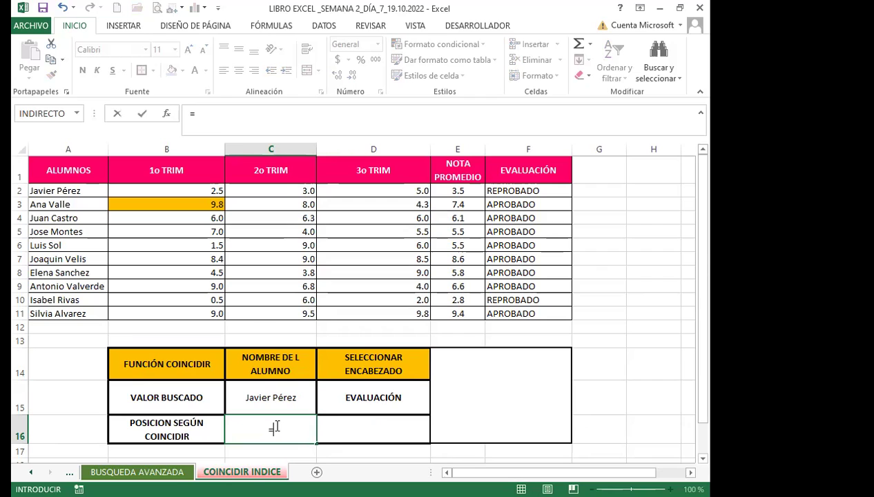
{"action": "type", "text": "COIN"}
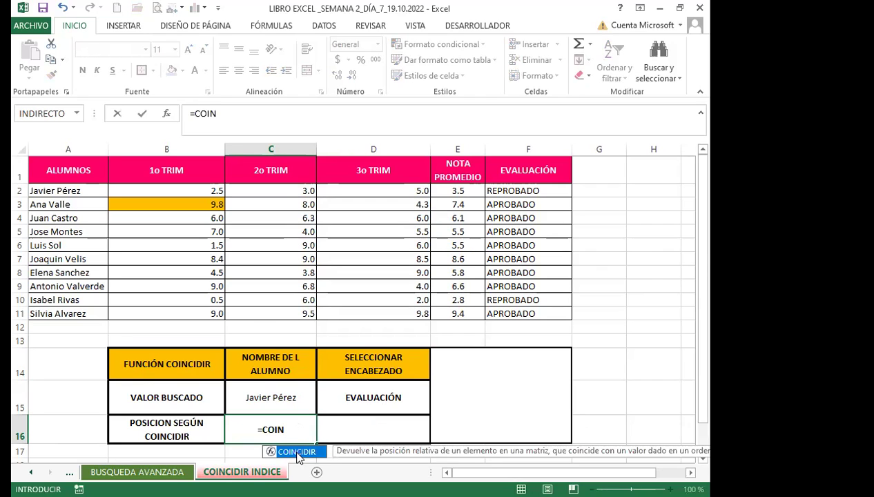
{"action": "double_click", "coordinate": [297, 452]}
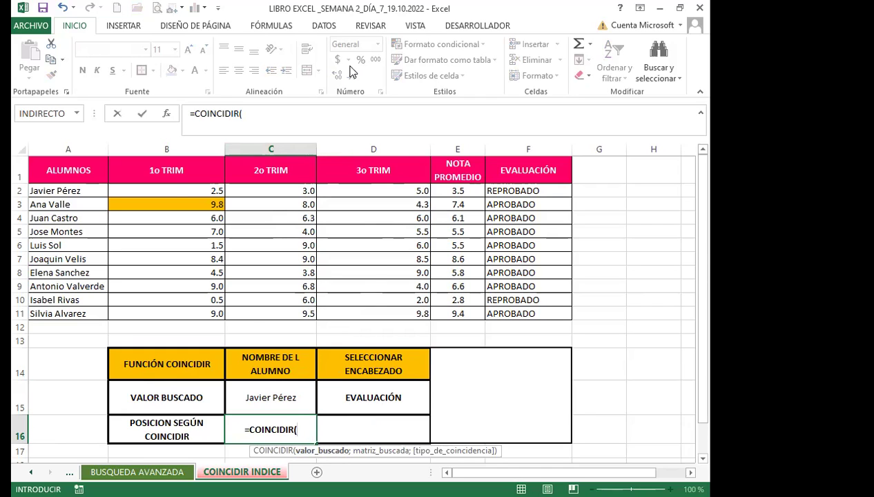
{"action": "left_click", "coordinate": [275, 400]}
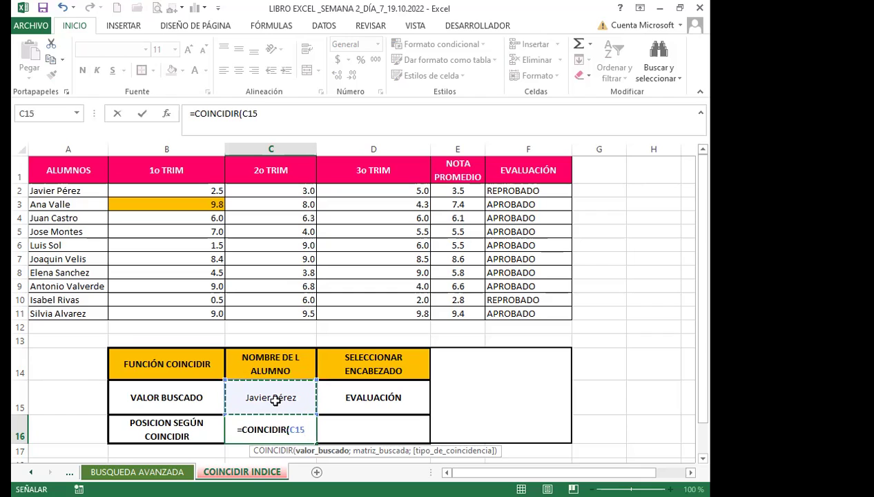
{"action": "type", "text": ";"}
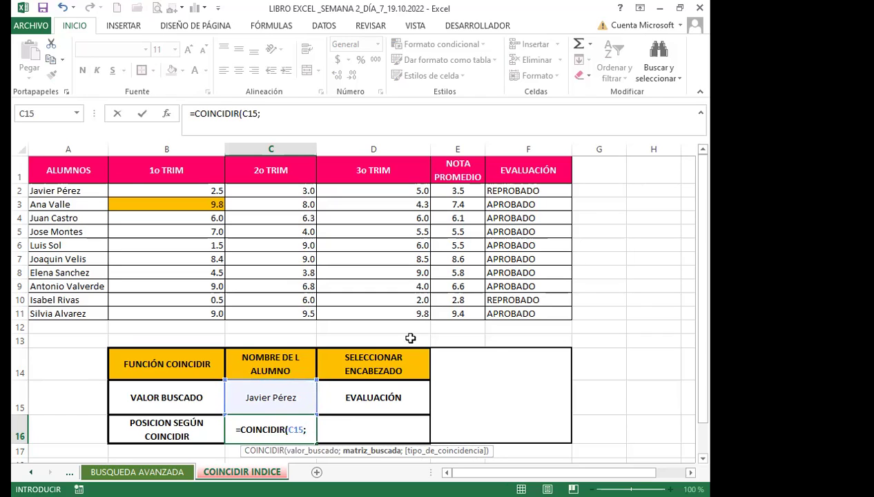
{"action": "left_click", "coordinate": [73, 171]}
{"action": "left_click_drag", "start_coordinate": [73, 190], "coordinate": [74, 309]}
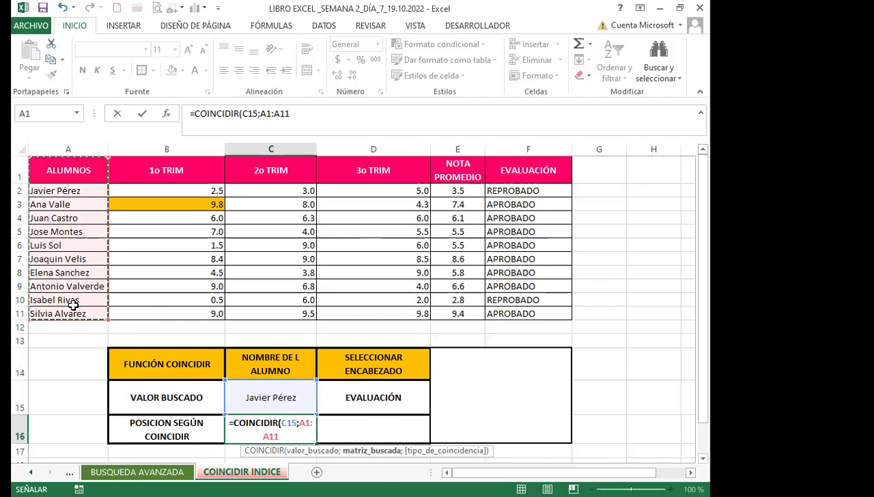
{"action": "type", "text": ";"}
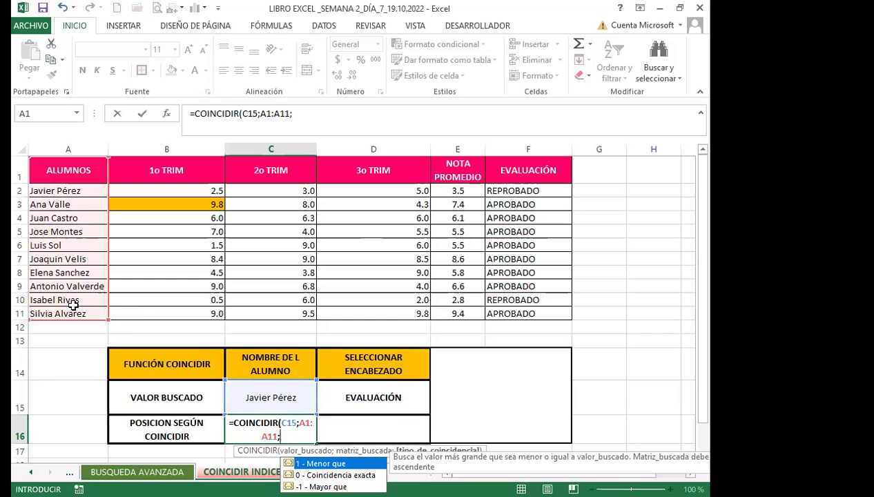
{"action": "type", "text": "0"}
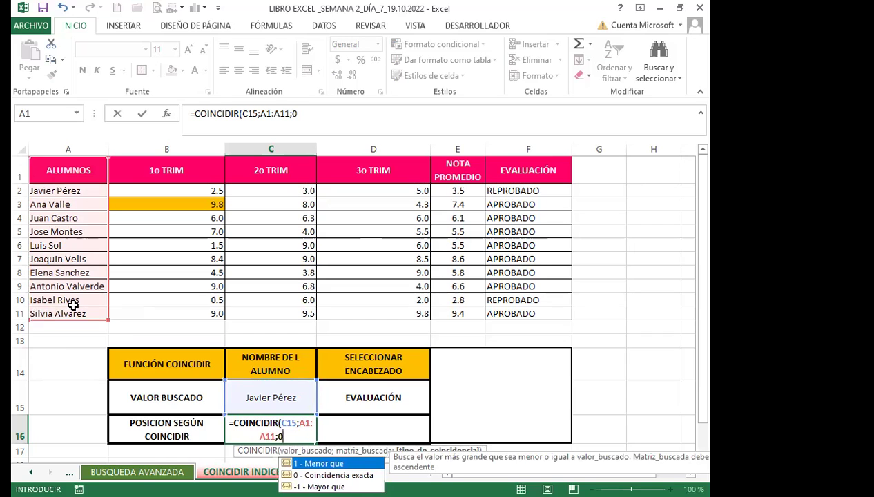
{"action": "type", "text": ")"}
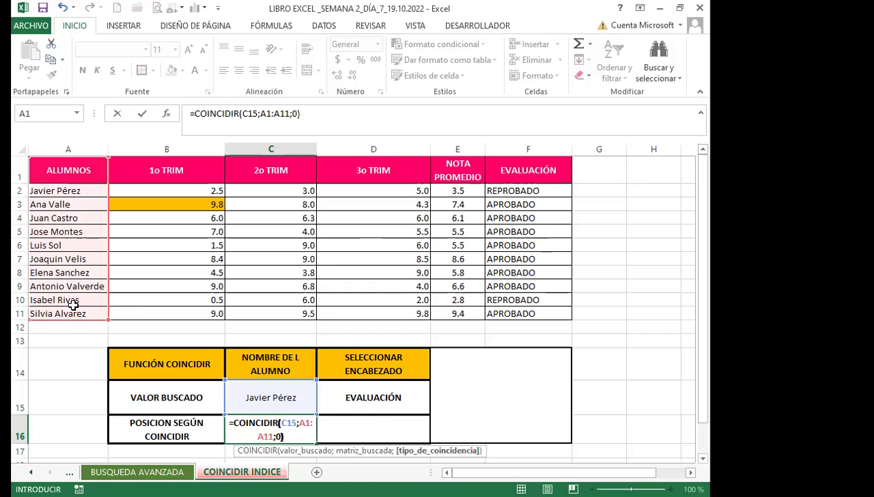
{"action": "key", "text": "Return"}
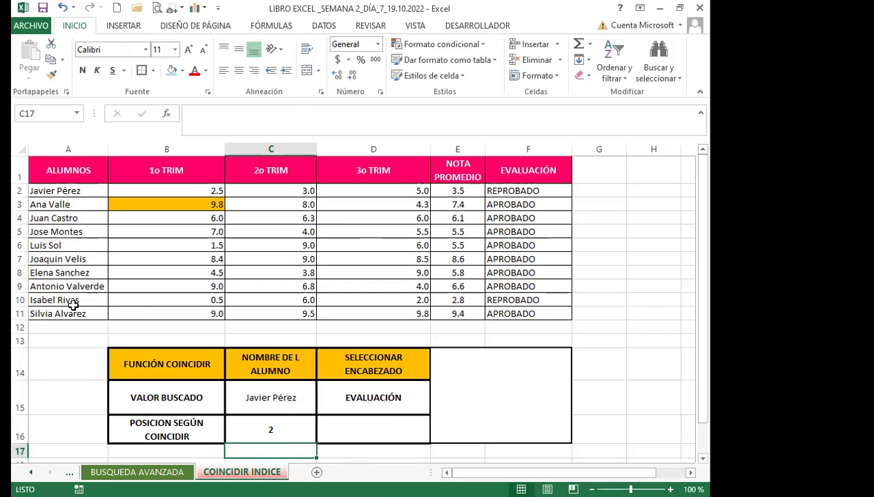
Review C16's formula, then start a COINCIDIR formula in D16.
{"action": "key", "text": "Up"}
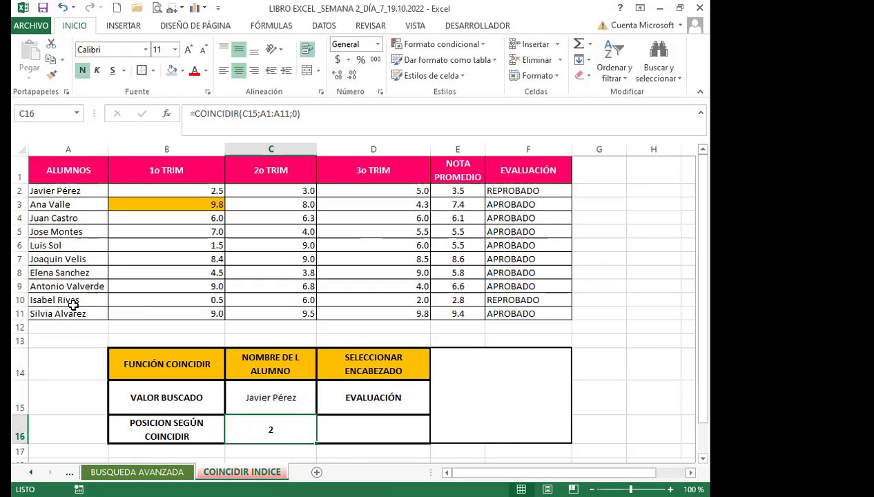
{"action": "left_click", "coordinate": [369, 423]}
{"action": "left_click", "coordinate": [486, 390]}
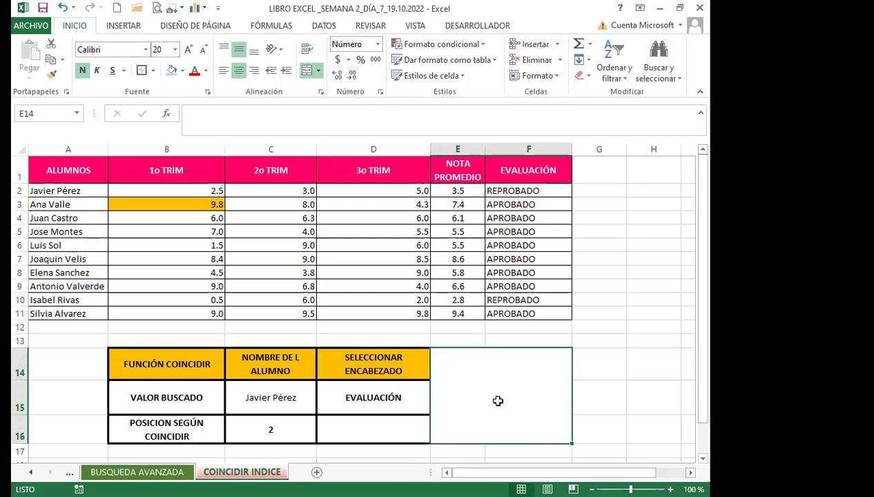
{"action": "left_click", "coordinate": [359, 429]}
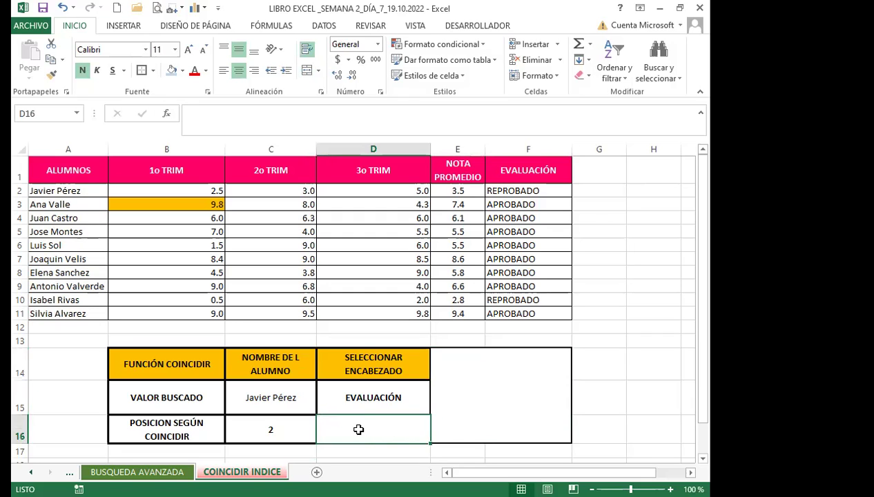
{"action": "type", "text": "="}
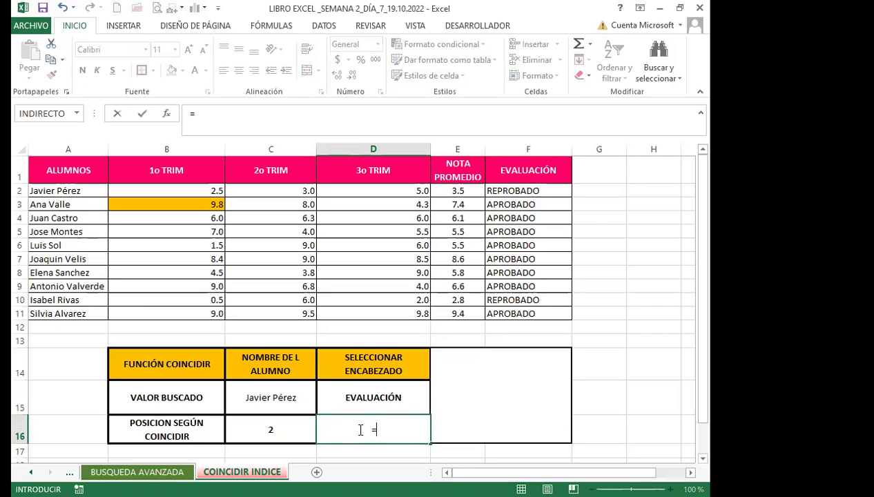
{"action": "type", "text": "COI"}
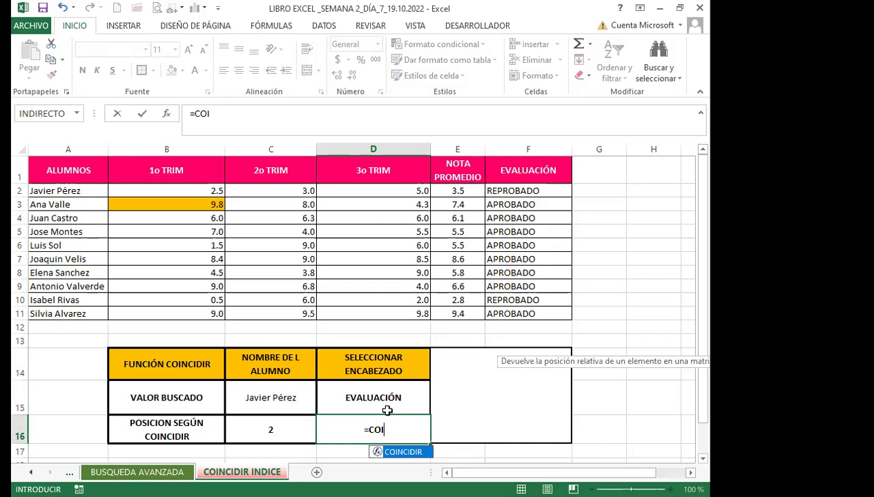
Complete D16 as COINCIDIR of D15 within header row A1:F1, returning 6.
{"action": "key", "text": "Tab"}
{"action": "left_click", "coordinate": [390, 395]}
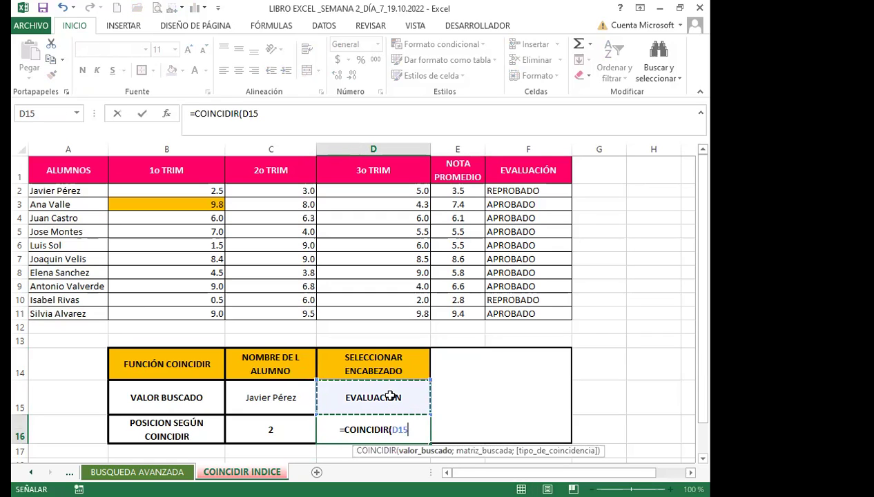
{"action": "type", "text": ";"}
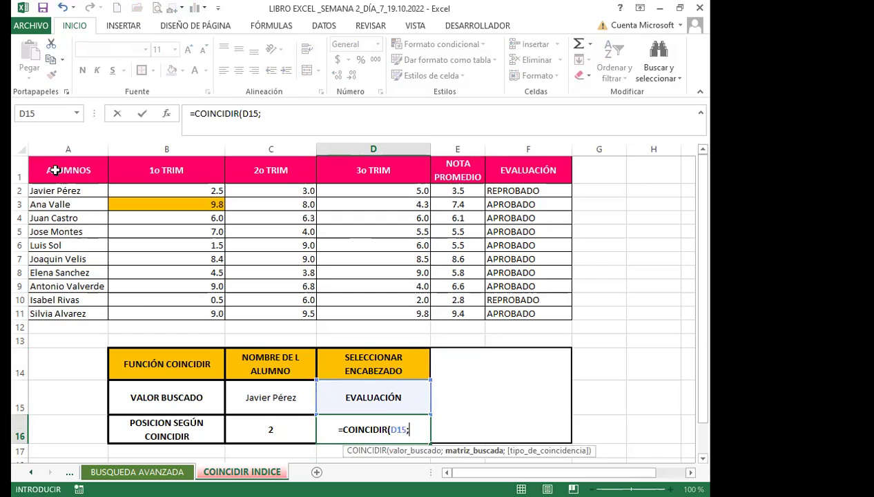
{"action": "left_click", "coordinate": [54, 170]}
{"action": "left_click", "coordinate": [519, 183], "text": "shift"}
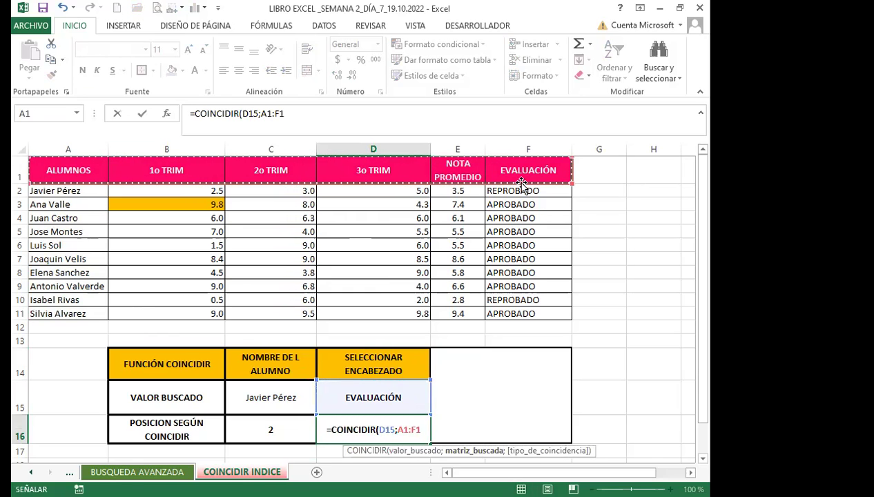
{"action": "type", "text": ";"}
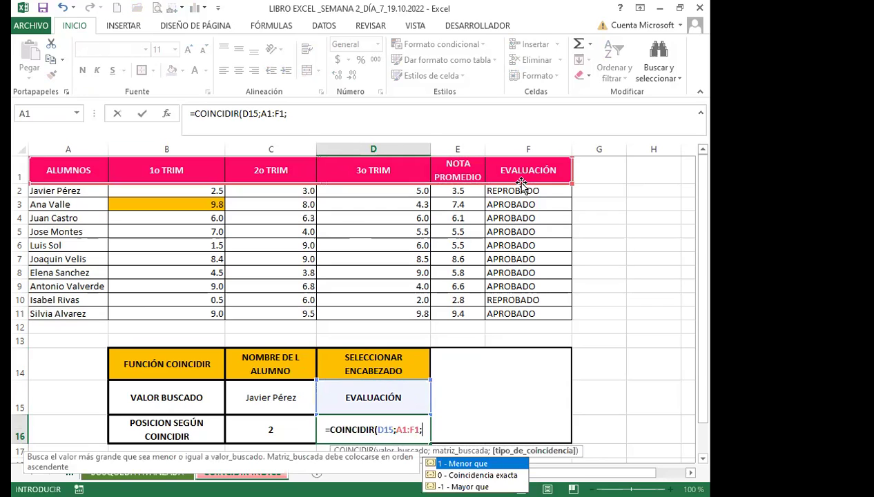
{"action": "key", "text": "Return"}
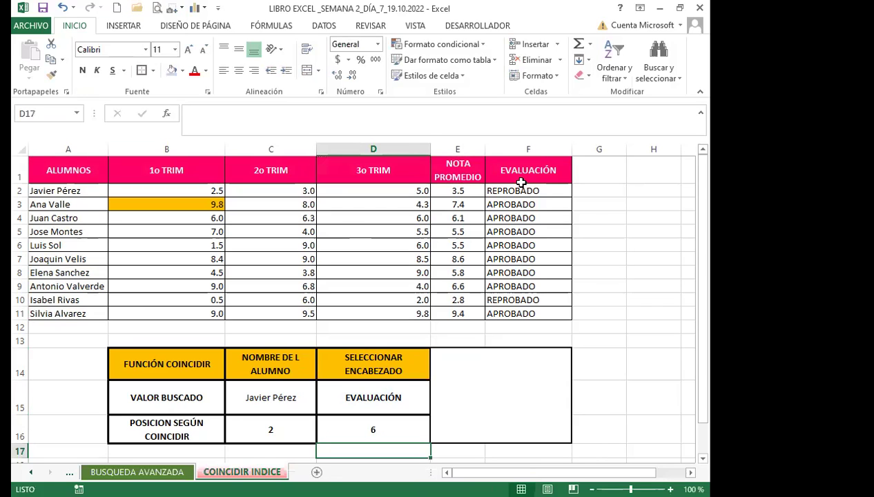
{"action": "left_click", "coordinate": [396, 426]}
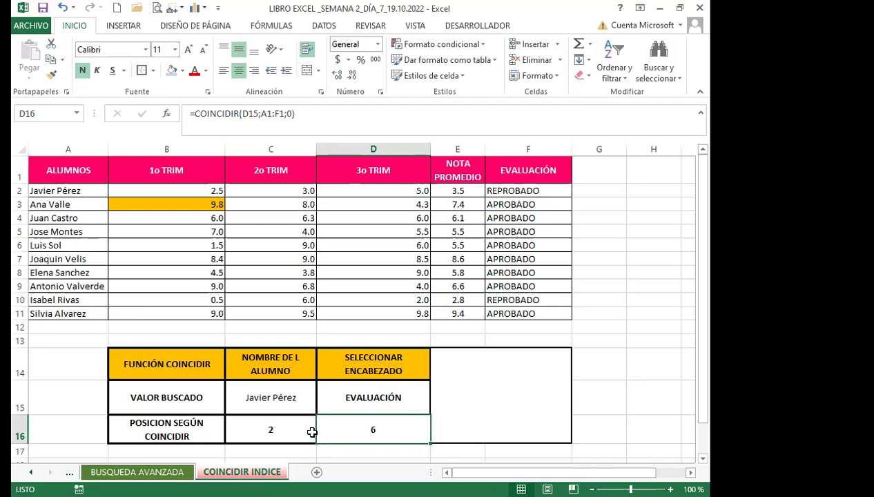
{"action": "left_click", "coordinate": [285, 429]}
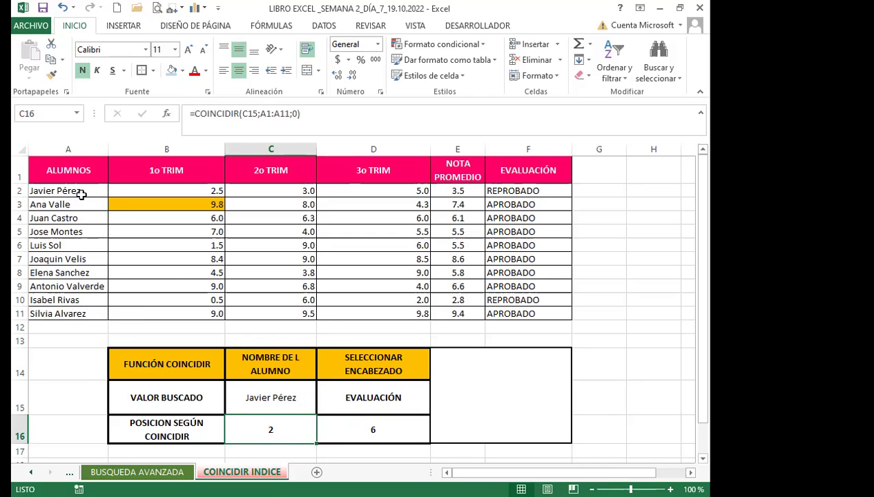
{"action": "left_click", "coordinate": [21, 191]}
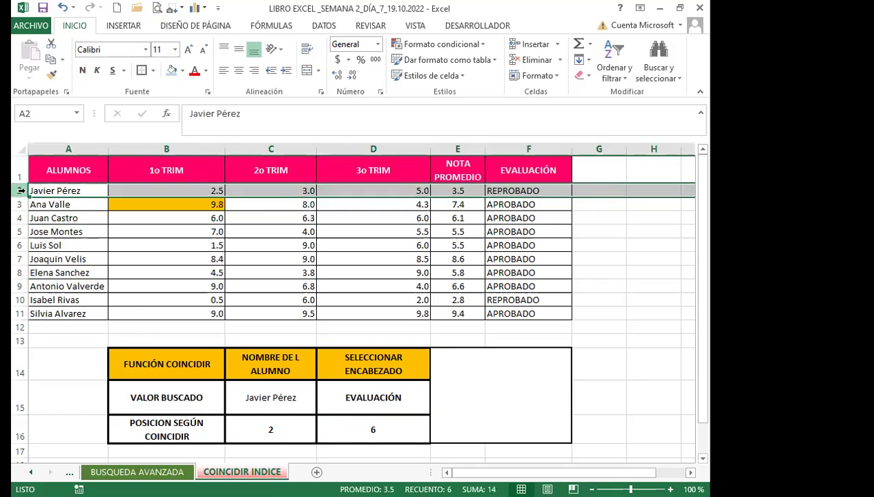
{"action": "left_click", "coordinate": [282, 432]}
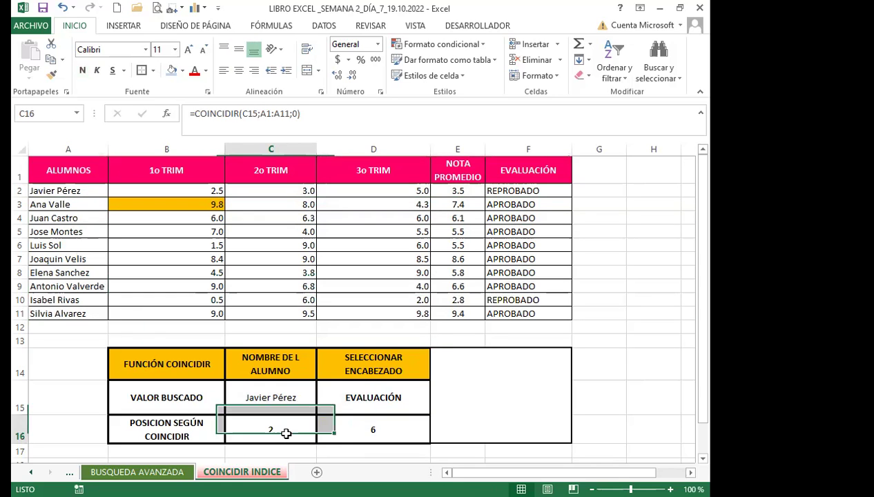
{"action": "left_click", "coordinate": [354, 430]}
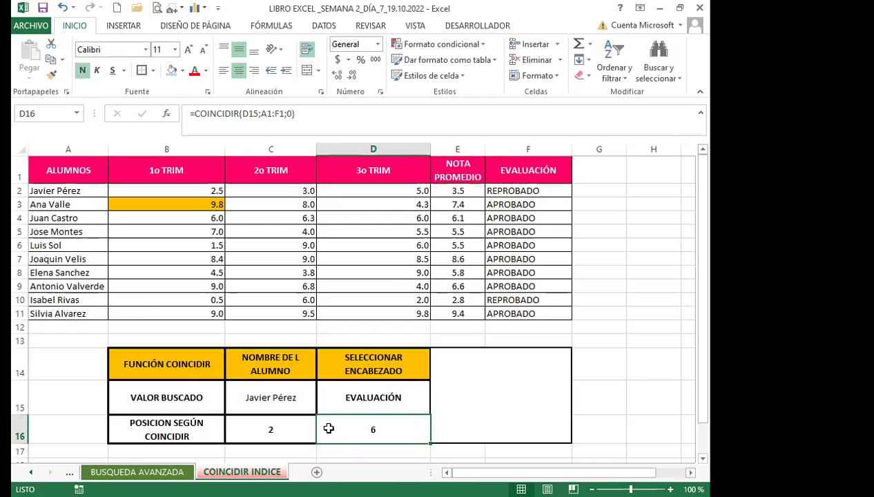
{"action": "left_click", "coordinate": [275, 428]}
{"action": "left_click", "coordinate": [333, 429]}
{"action": "left_click", "coordinate": [283, 436]}
{"action": "left_click", "coordinate": [345, 433]}
{"action": "left_click", "coordinate": [483, 402]}
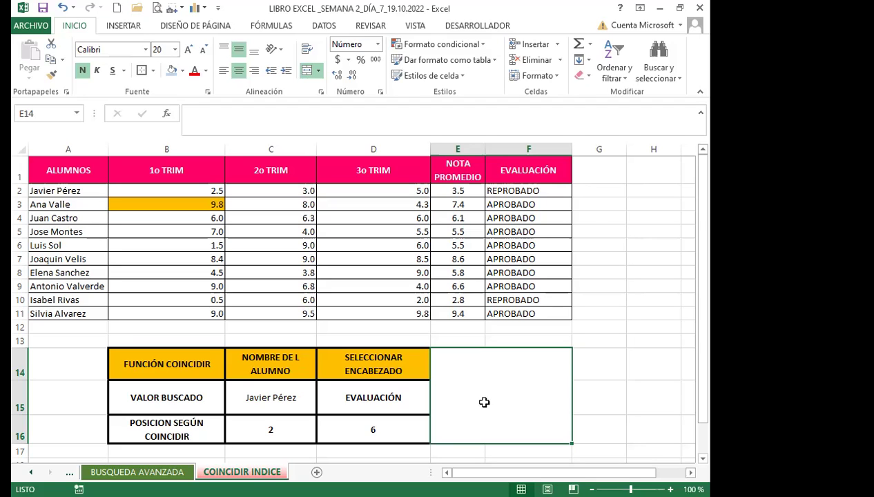
Enter =INDICE(A1:F11;C16;D16) in the merged result cell, returning REPROBADO.
{"action": "type", "text": "=I"}
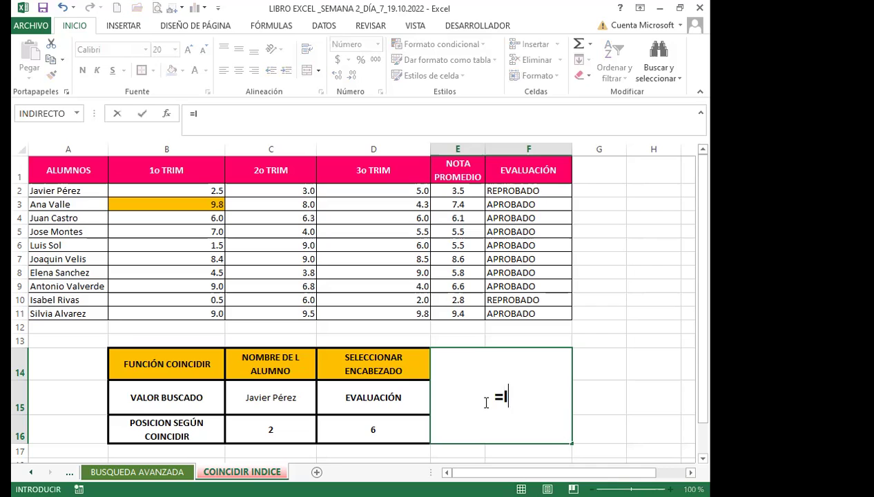
{"action": "type", "text": "NDI"}
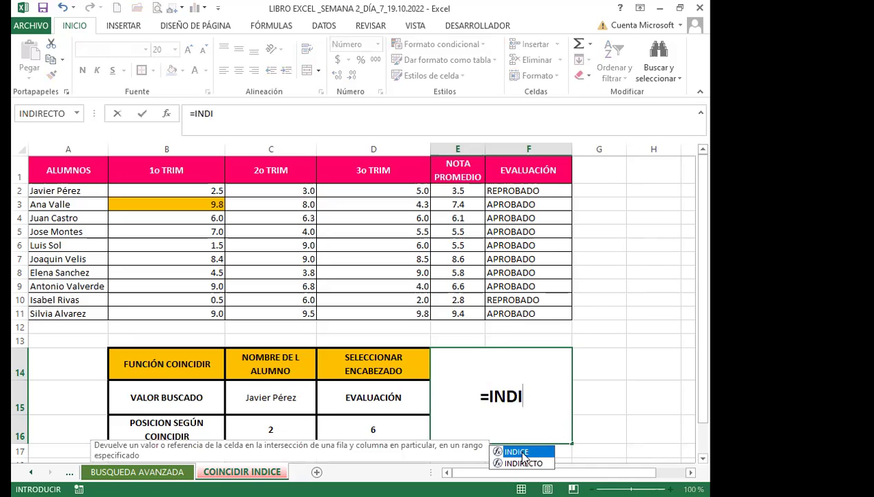
{"action": "key", "text": "Tab"}
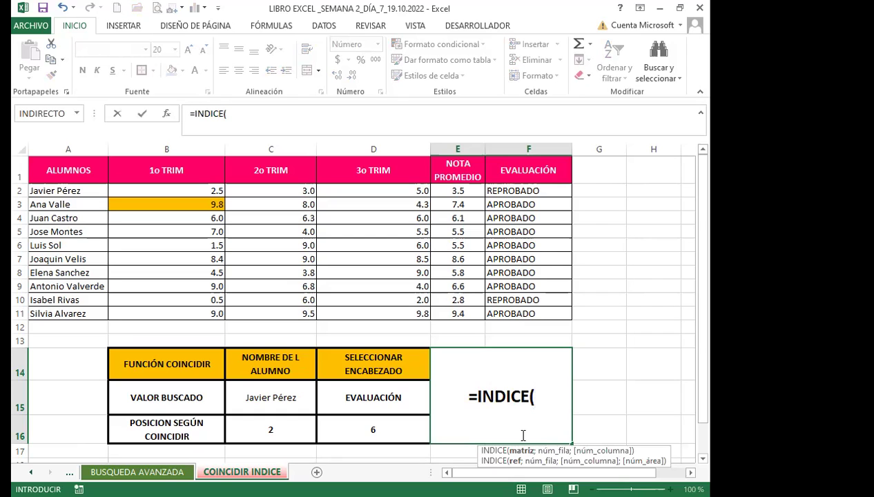
{"action": "left_click", "coordinate": [56, 169]}
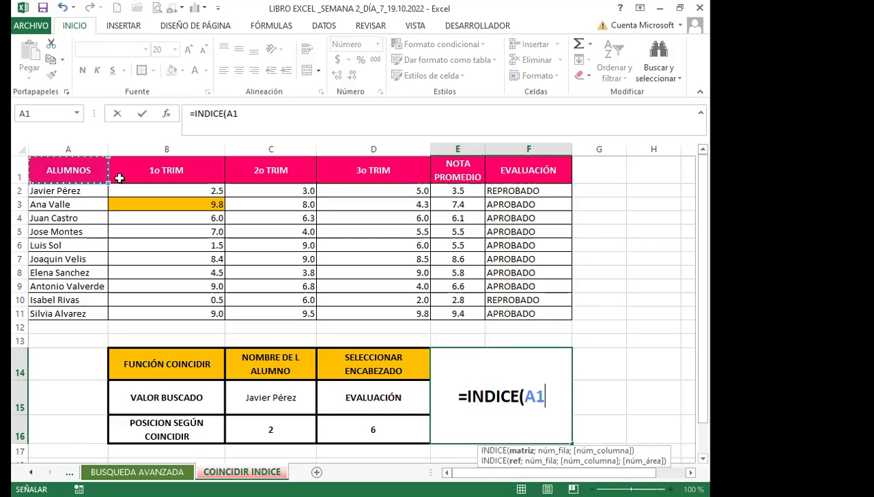
{"action": "left_click", "coordinate": [521, 312], "text": "shift"}
{"action": "type", "text": ";"}
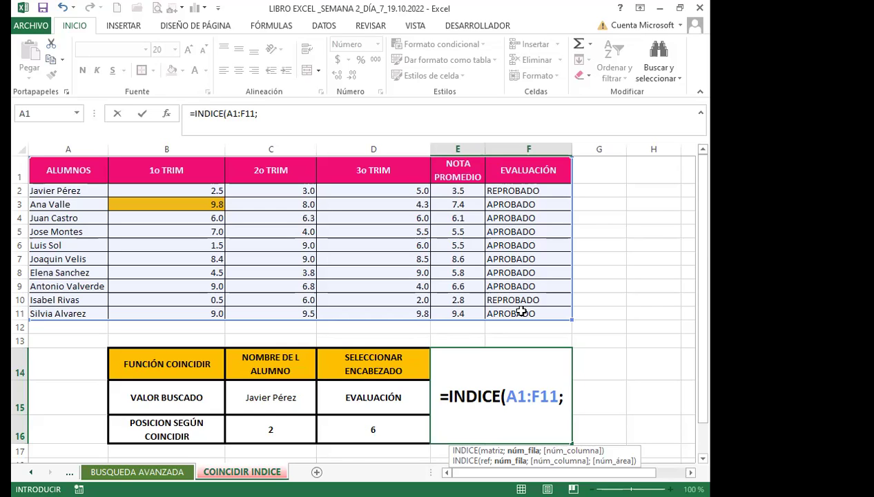
{"action": "left_click", "coordinate": [292, 427]}
{"action": "type", "text": ";"}
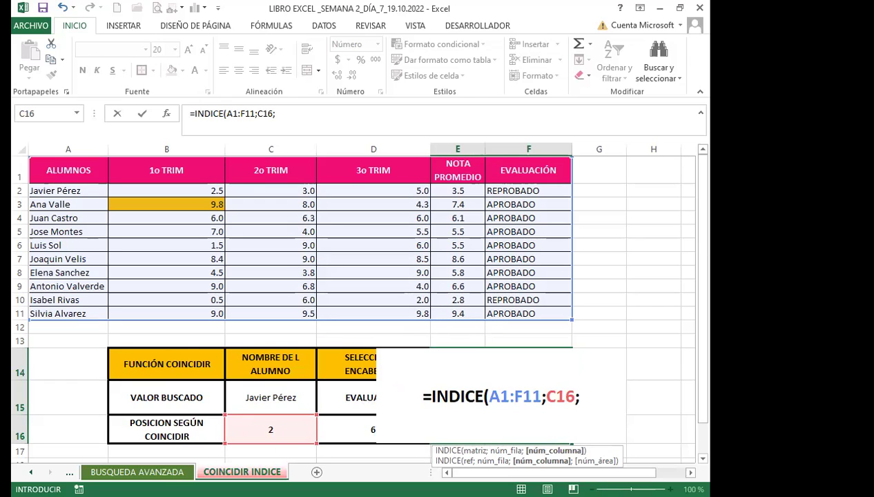
{"action": "left_click", "coordinate": [349, 429]}
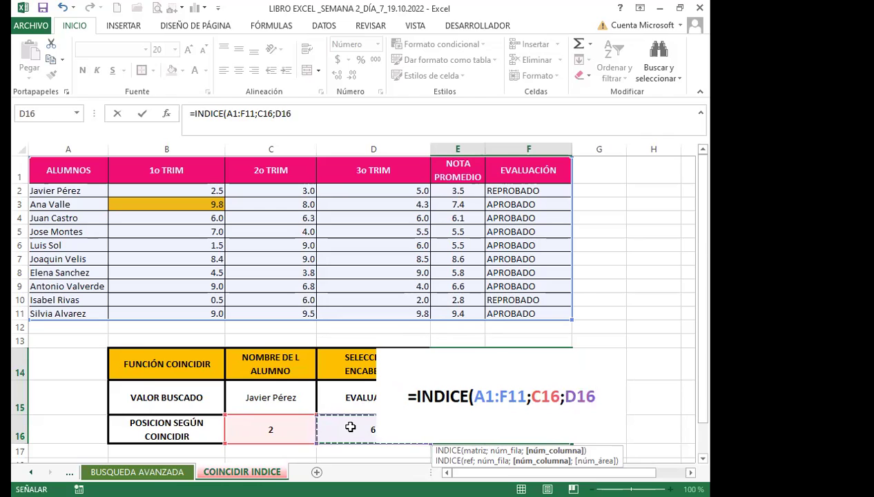
{"action": "type", "text": ")"}
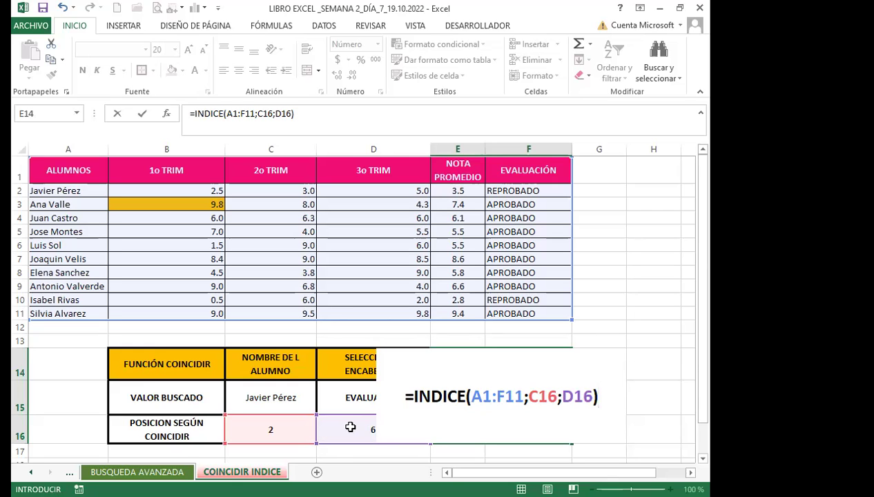
{"action": "key", "text": "Return"}
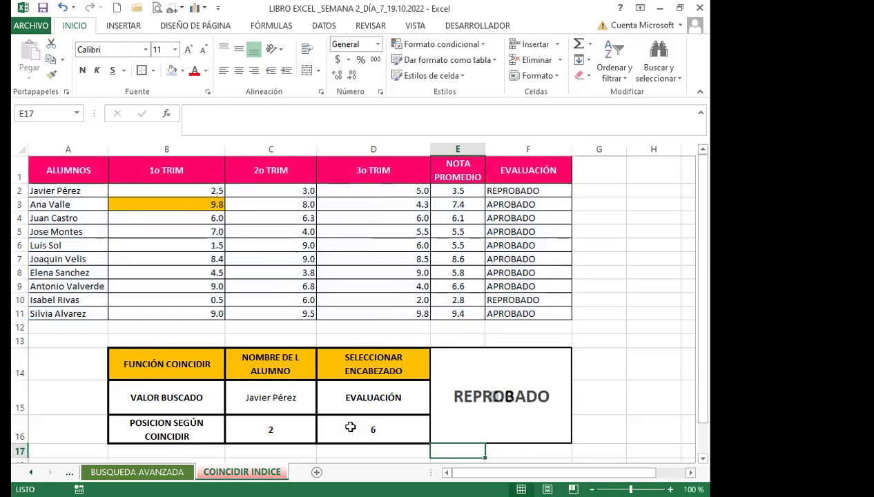
Review the INDICE formula and both COINCIDIR formulas in C16 and D16.
{"action": "scroll", "coordinate": [472, 324], "scroll_direction": "down", "scroll_amount": 2}
{"action": "left_click", "coordinate": [471, 324]}
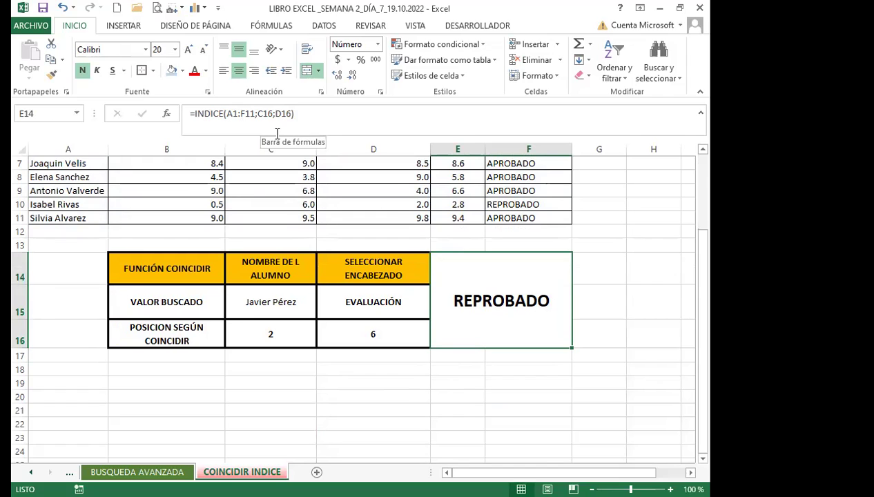
{"action": "left_click", "coordinate": [287, 338]}
{"action": "left_click", "coordinate": [335, 334]}
{"action": "left_click", "coordinate": [288, 335]}
{"action": "left_click", "coordinate": [339, 334]}
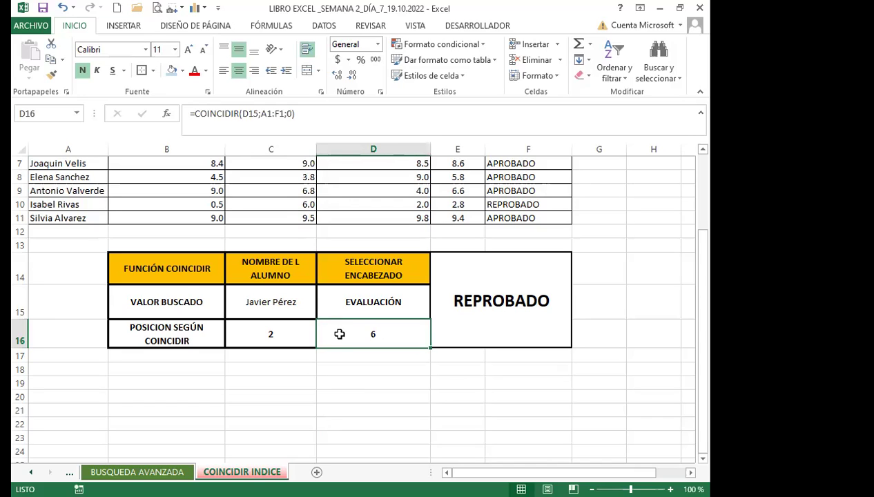
{"action": "left_click", "coordinate": [289, 335]}
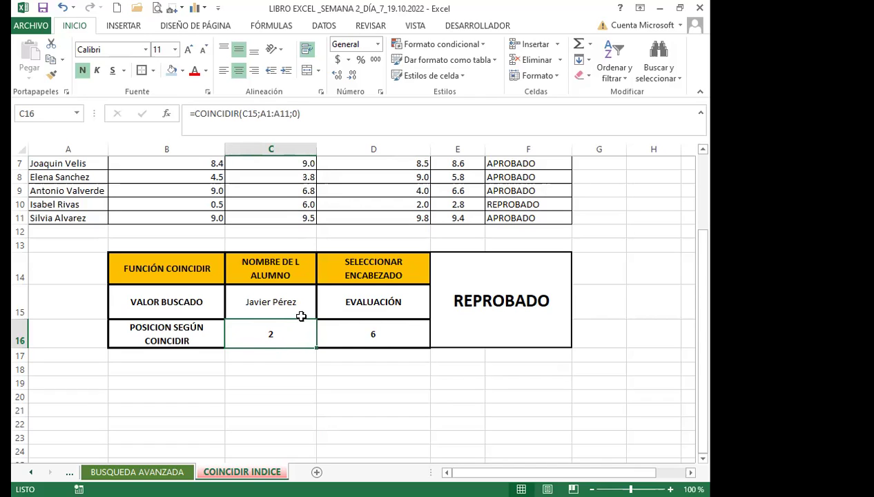
{"action": "left_click", "coordinate": [350, 337]}
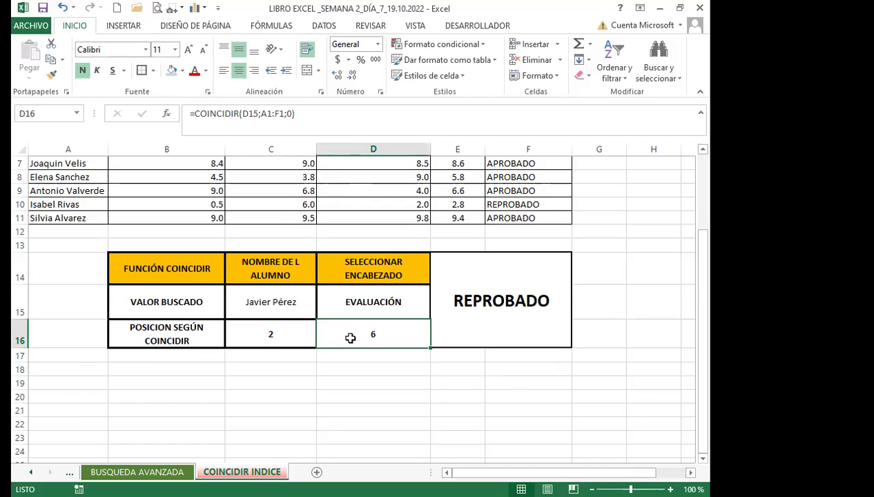
{"action": "left_click", "coordinate": [283, 302]}
{"action": "left_click", "coordinate": [322, 311]}
{"action": "left_click", "coordinate": [268, 342]}
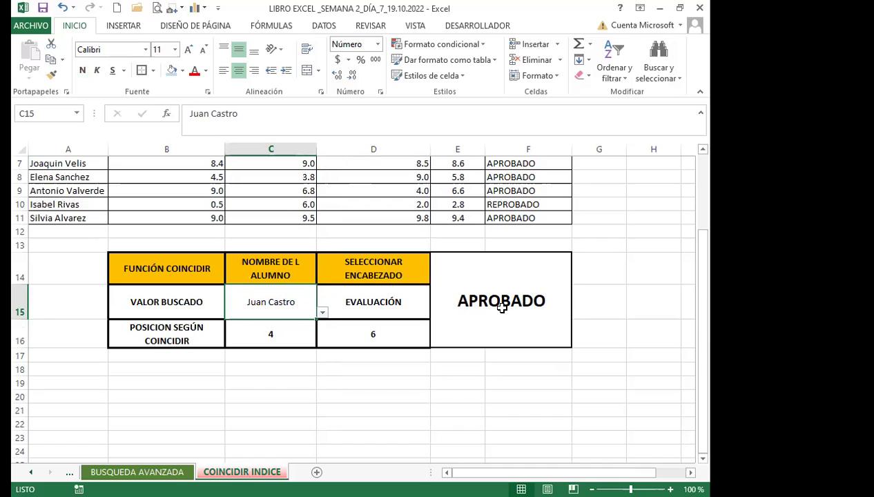
Choose 2o TRIM as the D15 heading so the result shows 6.3.
{"action": "left_click", "coordinate": [383, 308]}
{"action": "left_click", "coordinate": [437, 312]}
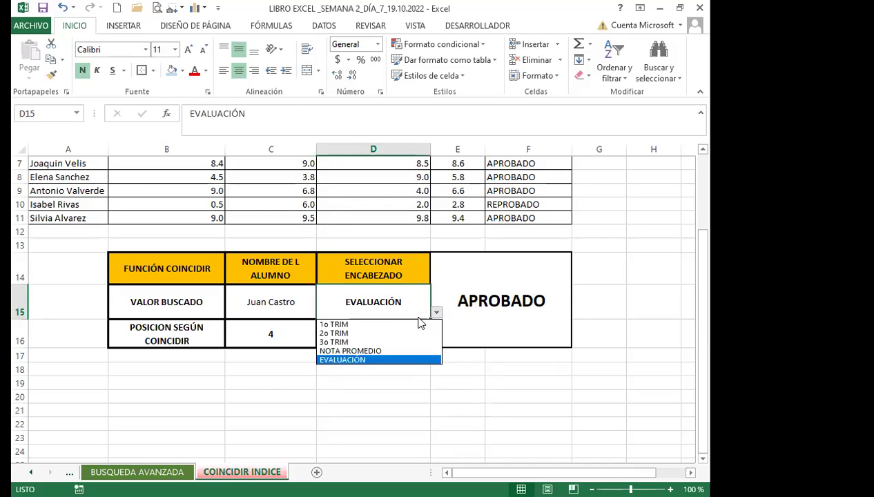
{"action": "left_click", "coordinate": [395, 331]}
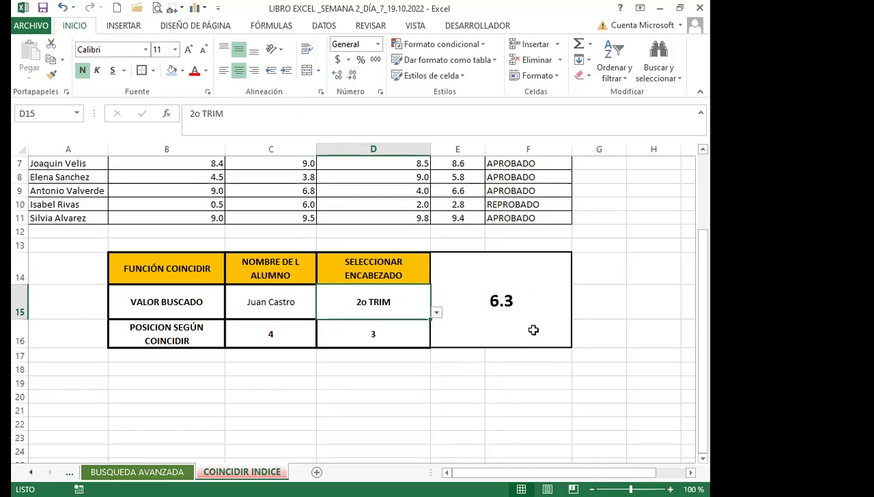
Make D15, E14 and C15 red, fill E14 light blue, and bold C15.
{"action": "left_click", "coordinate": [194, 70]}
{"action": "left_click", "coordinate": [171, 71]}
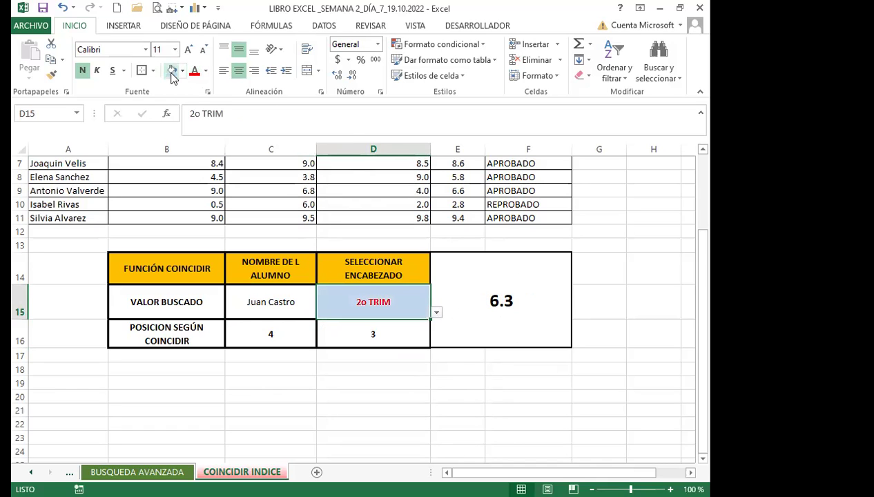
{"action": "left_click", "coordinate": [463, 308]}
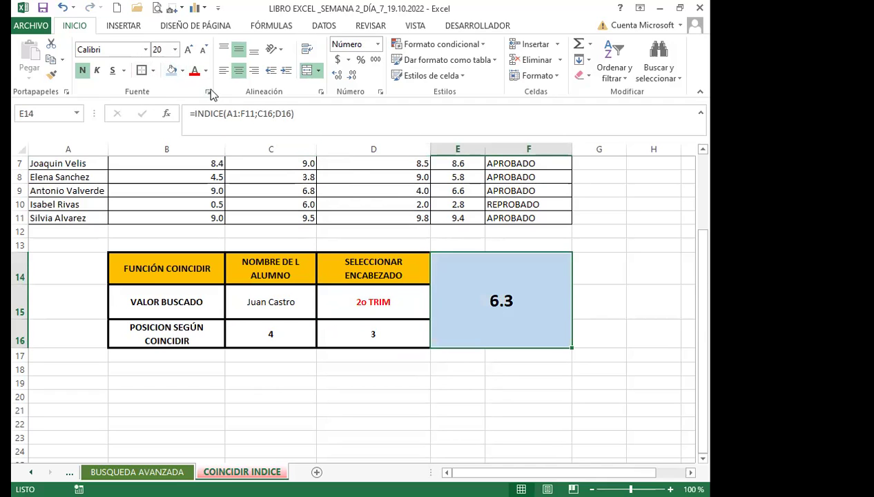
{"action": "left_click", "coordinate": [185, 72]}
{"action": "left_click", "coordinate": [194, 73]}
{"action": "left_click", "coordinate": [270, 302]}
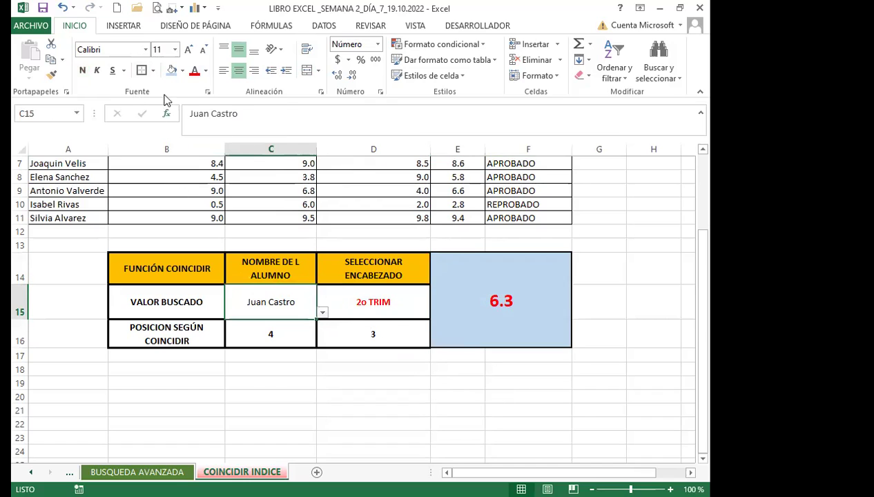
{"action": "left_click", "coordinate": [193, 70]}
{"action": "left_click", "coordinate": [82, 70]}
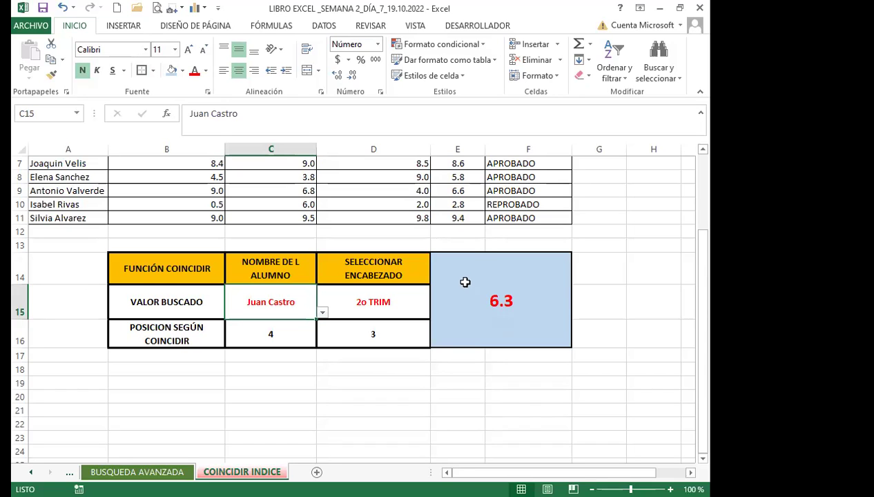
{"action": "left_click", "coordinate": [481, 307]}
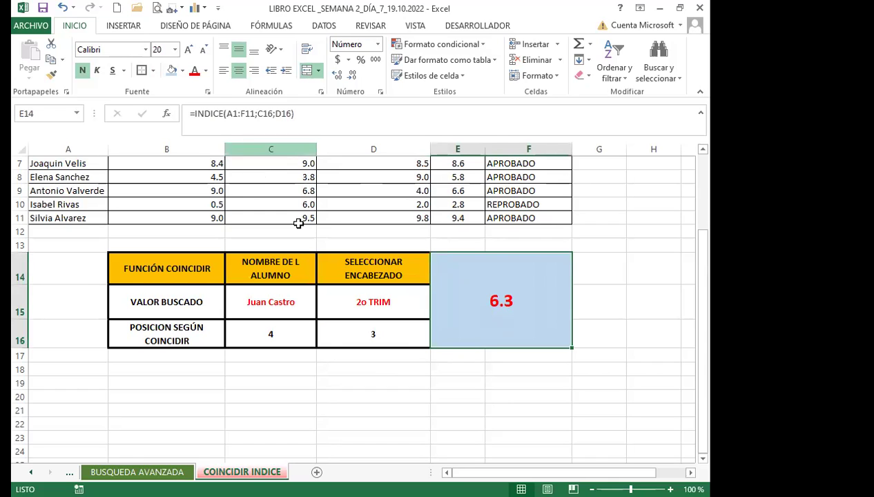
{"action": "left_click", "coordinate": [292, 336]}
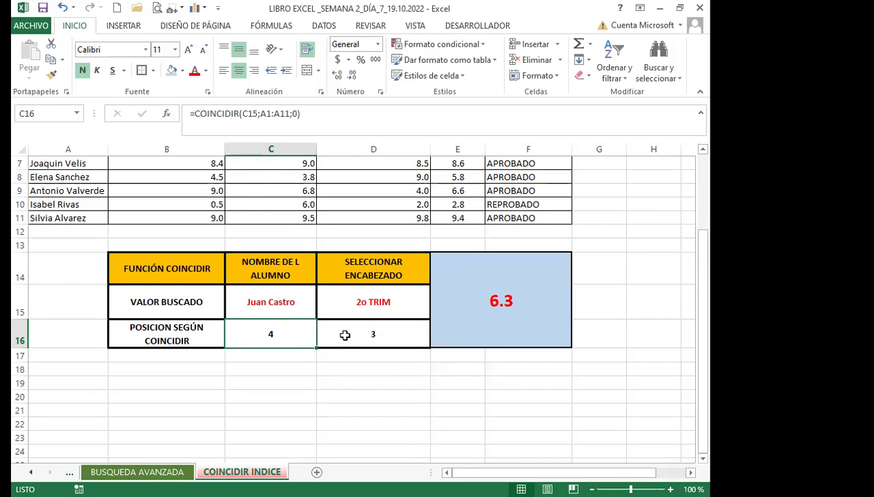
{"action": "left_click", "coordinate": [345, 334]}
{"action": "left_click", "coordinate": [482, 306]}
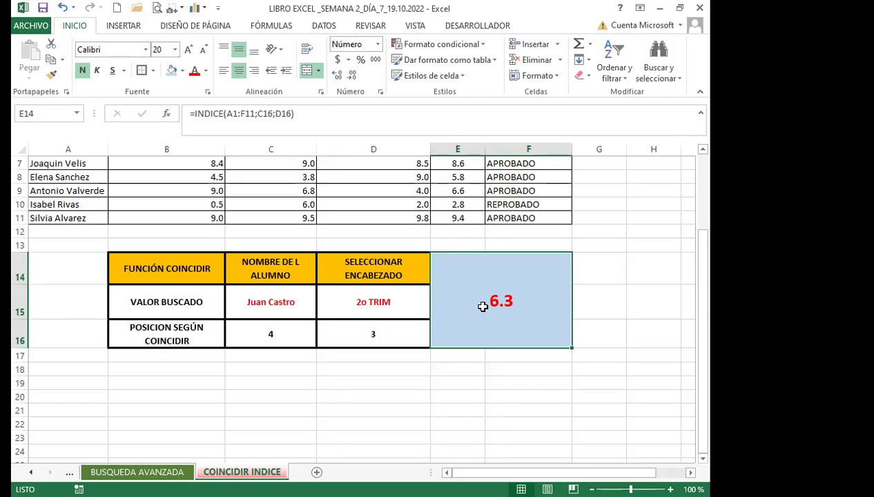
{"action": "left_click", "coordinate": [248, 328]}
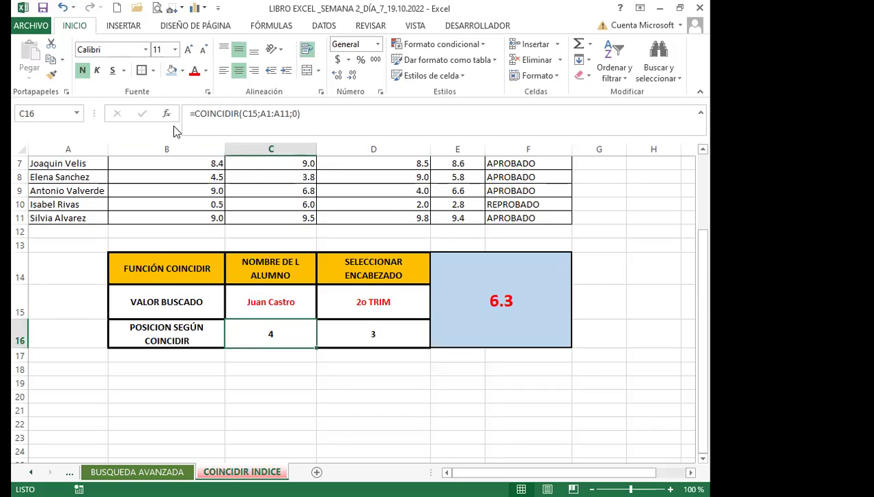
{"action": "left_click", "coordinate": [356, 334]}
{"action": "left_click", "coordinate": [275, 330]}
{"action": "left_click", "coordinate": [351, 333]}
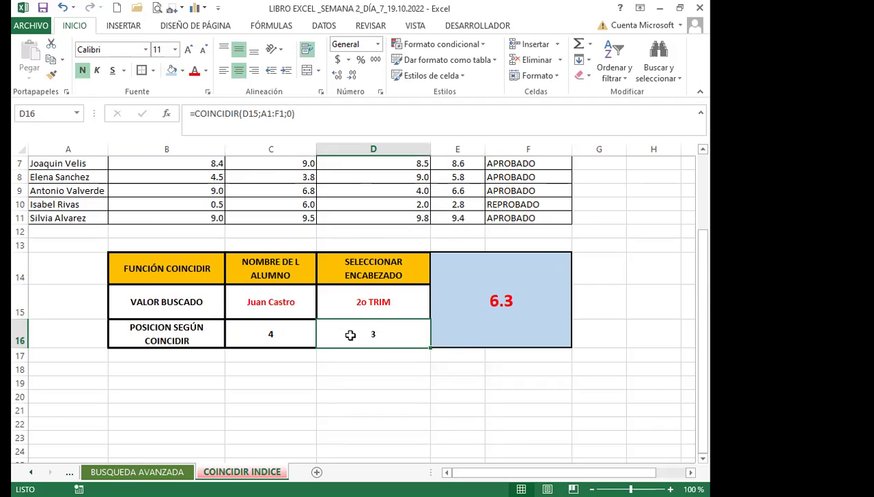
{"action": "left_click", "coordinate": [461, 294]}
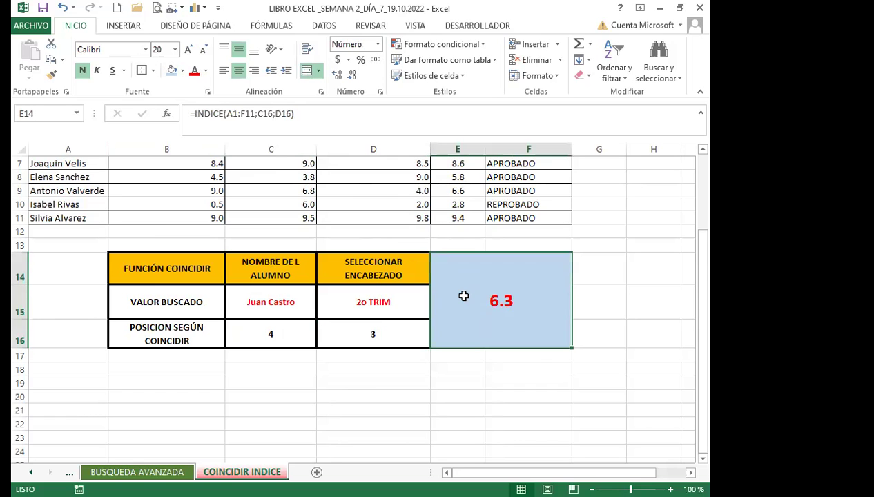
{"action": "scroll", "coordinate": [312, 336], "scroll_direction": "up", "scroll_amount": 2}
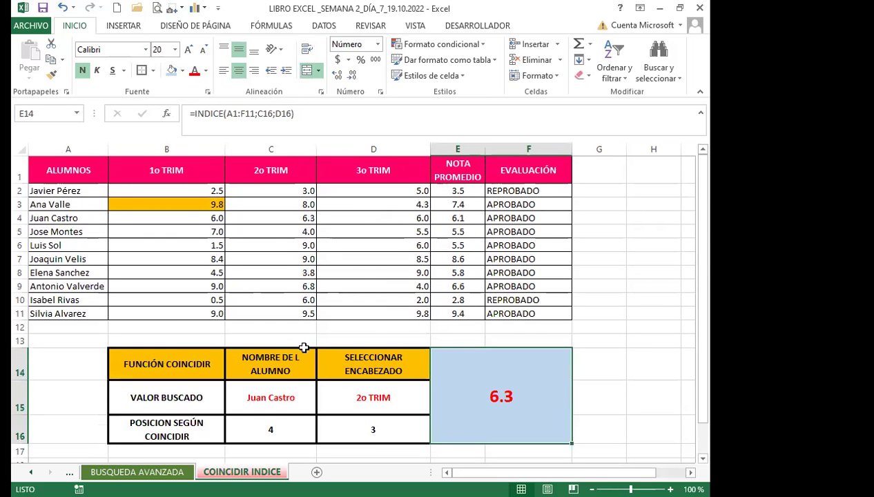
{"action": "left_click", "coordinate": [280, 402]}
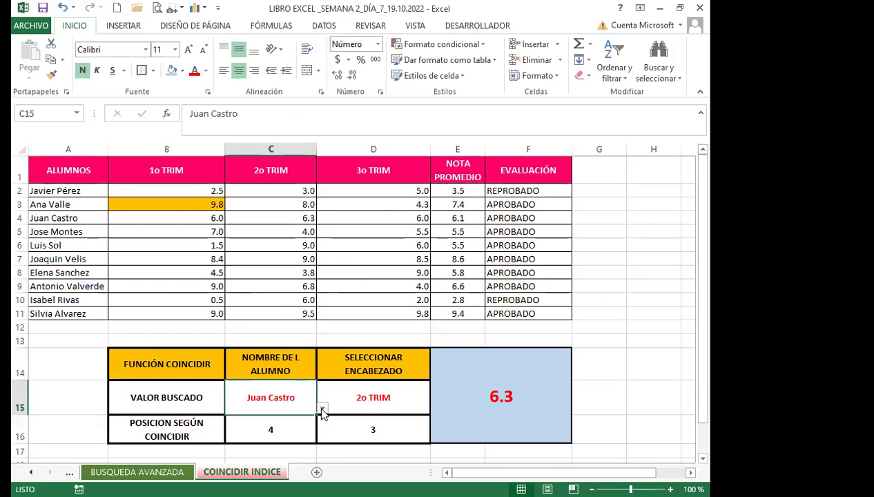
{"action": "left_click", "coordinate": [322, 410]}
{"action": "left_click", "coordinate": [243, 452]}
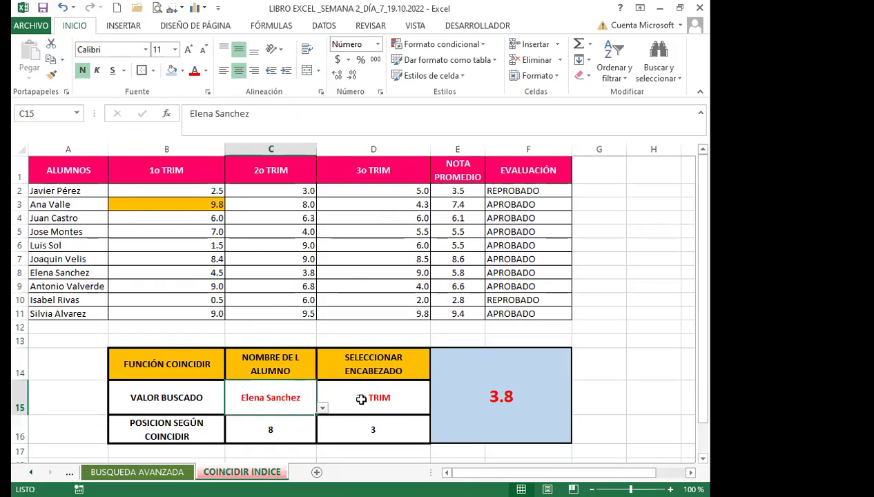
{"action": "left_click", "coordinate": [360, 399]}
{"action": "left_click", "coordinate": [435, 407]}
{"action": "left_click", "coordinate": [342, 446]}
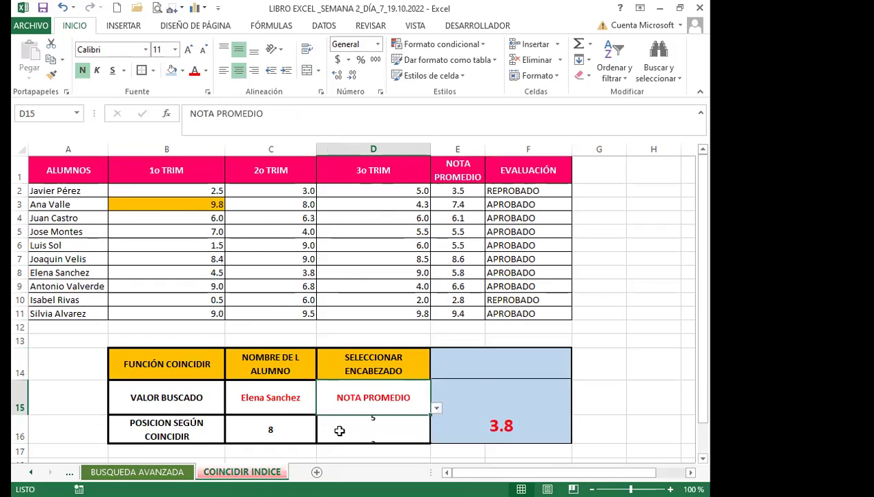
Review the INDICE and COINCIDIR formulas, then go to the BUSQUEDA AVANZADA sheet.
{"action": "left_click", "coordinate": [484, 421]}
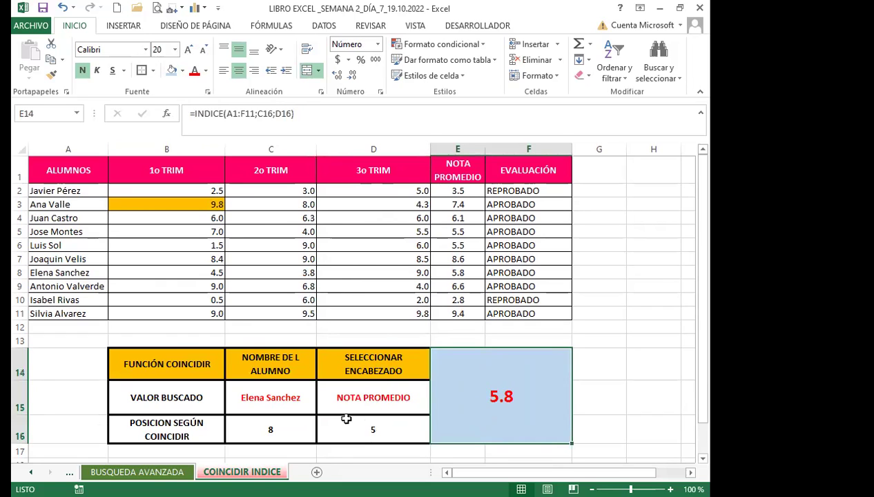
{"action": "left_click", "coordinate": [294, 430]}
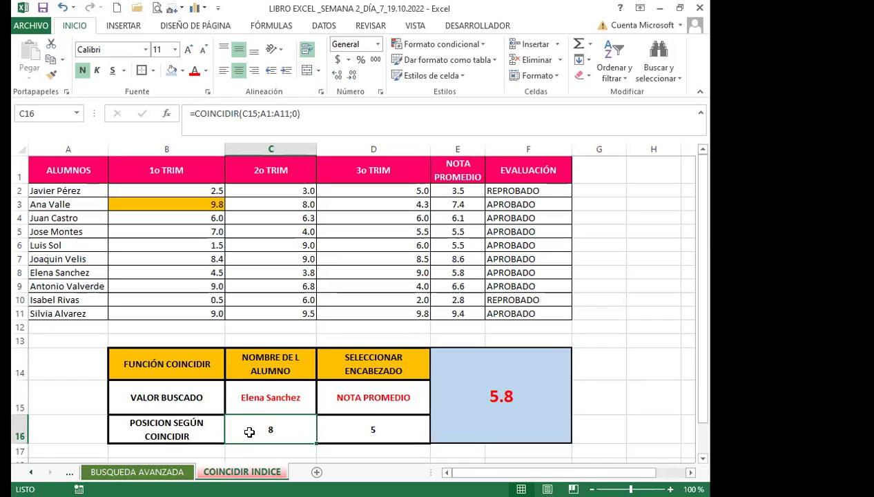
{"action": "left_click", "coordinate": [349, 432]}
{"action": "left_click", "coordinate": [301, 432]}
{"action": "left_click", "coordinate": [349, 431]}
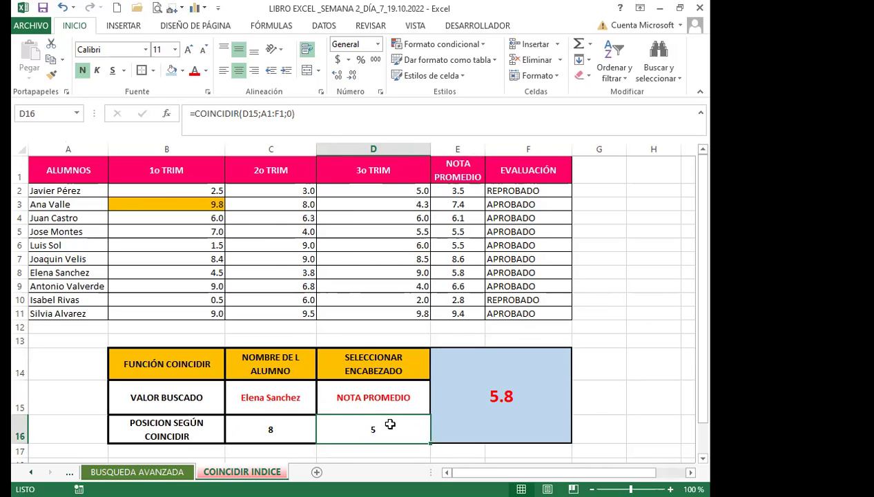
{"action": "left_click", "coordinate": [468, 414]}
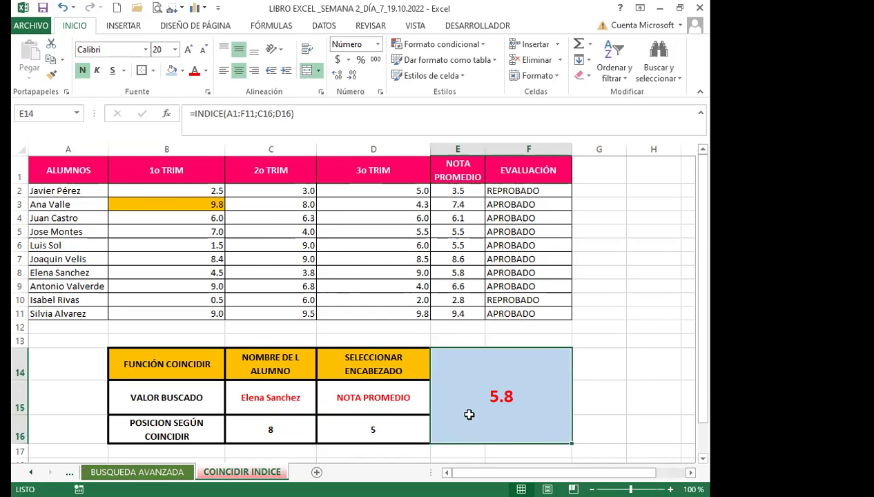
{"action": "left_click", "coordinate": [279, 427]}
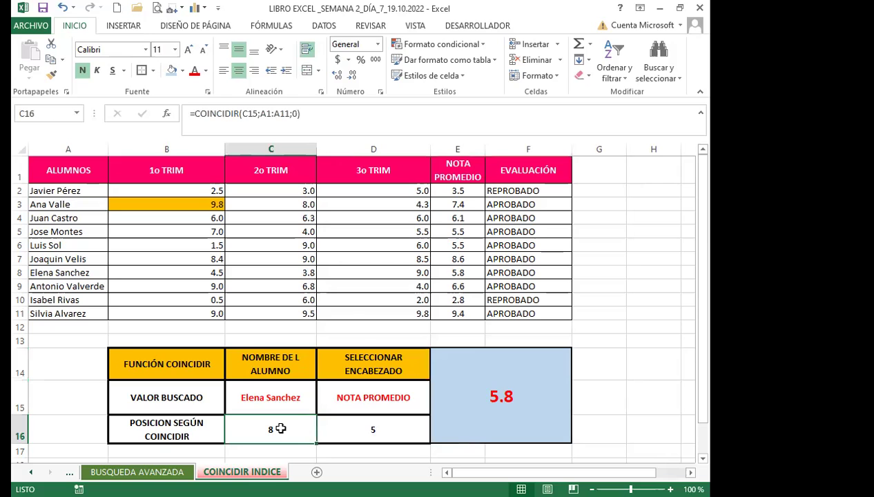
{"action": "left_click", "coordinate": [352, 423]}
{"action": "left_click", "coordinate": [485, 413]}
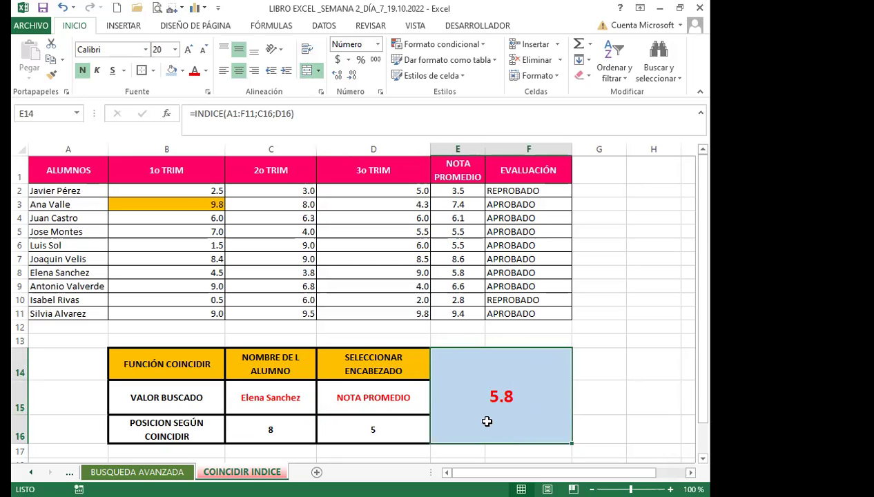
{"action": "scroll", "coordinate": [414, 392], "scroll_direction": "down", "scroll_amount": 1}
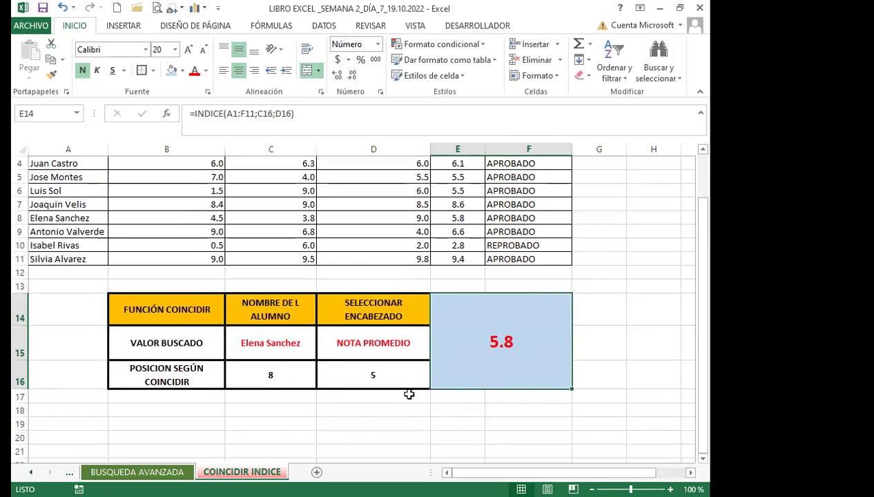
{"action": "scroll", "coordinate": [273, 381], "scroll_direction": "up", "scroll_amount": 1}
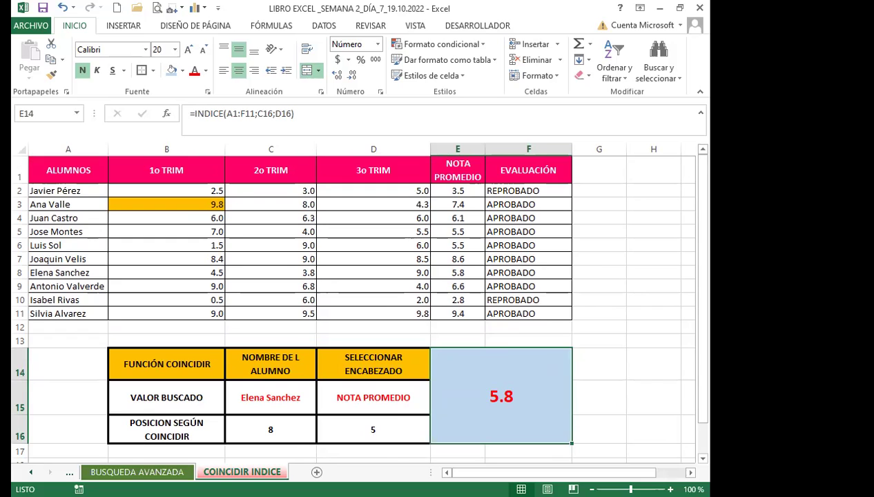
{"action": "left_click", "coordinate": [136, 472]}
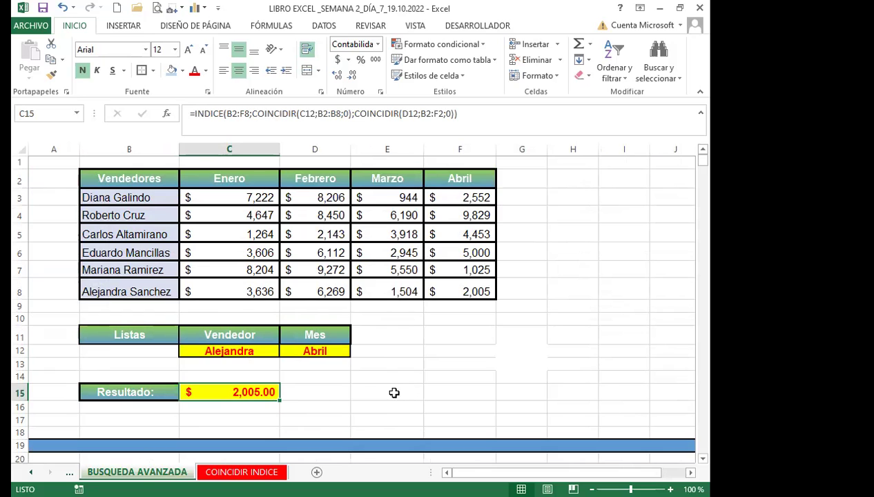
{"action": "scroll", "coordinate": [404, 399], "scroll_direction": "down", "scroll_amount": 3}
{"action": "scroll", "coordinate": [406, 398], "scroll_direction": "down", "scroll_amount": 1}
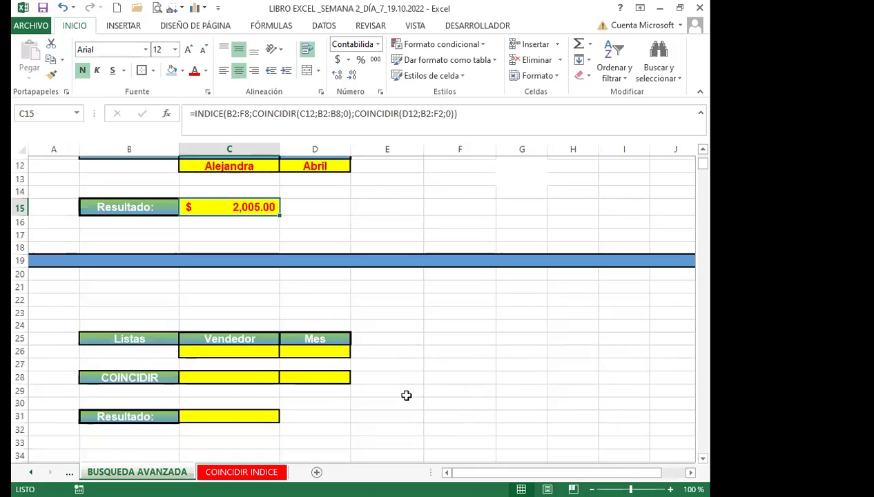
{"action": "left_click", "coordinate": [253, 336]}
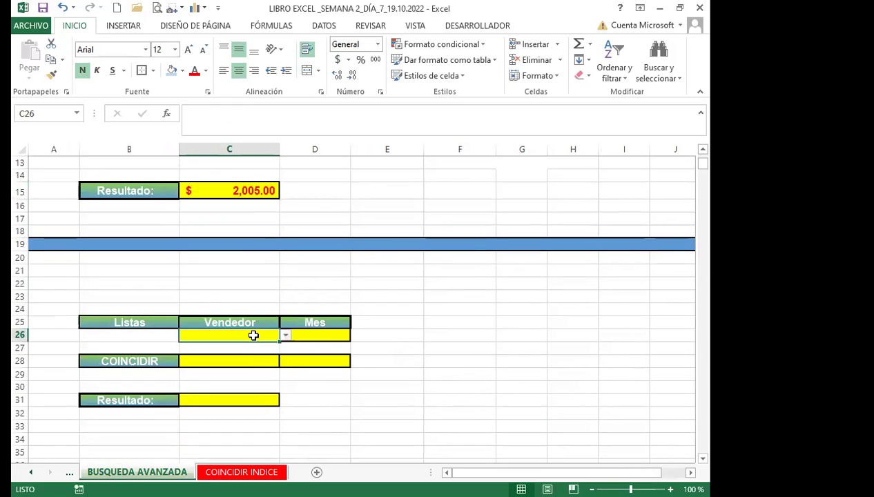
{"action": "left_click", "coordinate": [284, 335]}
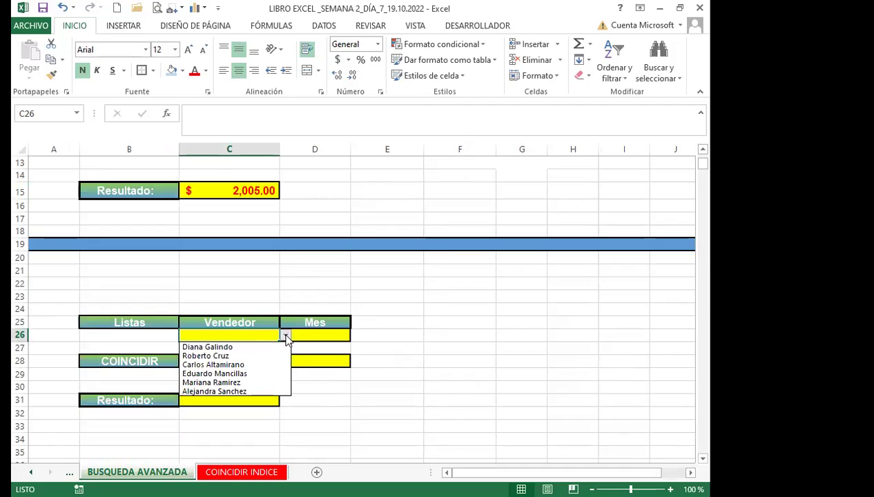
{"action": "left_click", "coordinate": [204, 347]}
Choose Enero as the month in D26, then select C28.
{"action": "left_click", "coordinate": [316, 337]}
{"action": "left_click", "coordinate": [356, 335]}
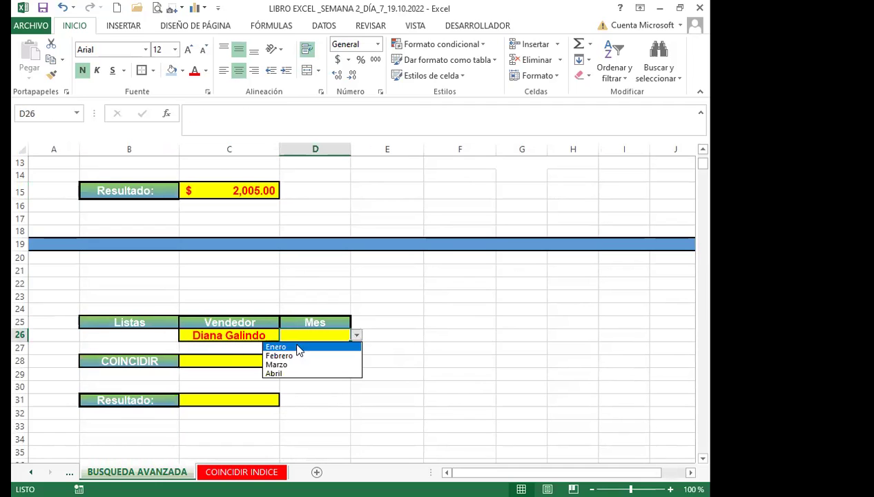
{"action": "left_click", "coordinate": [277, 347]}
{"action": "scroll", "coordinate": [211, 321], "scroll_direction": "up", "scroll_amount": 2}
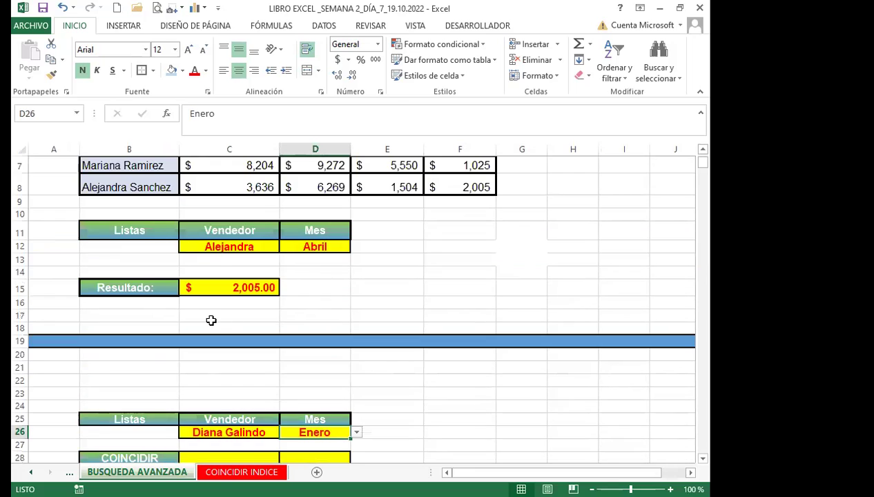
{"action": "scroll", "coordinate": [211, 320], "scroll_direction": "up", "scroll_amount": 2}
{"action": "scroll", "coordinate": [393, 368], "scroll_direction": "down", "scroll_amount": 3}
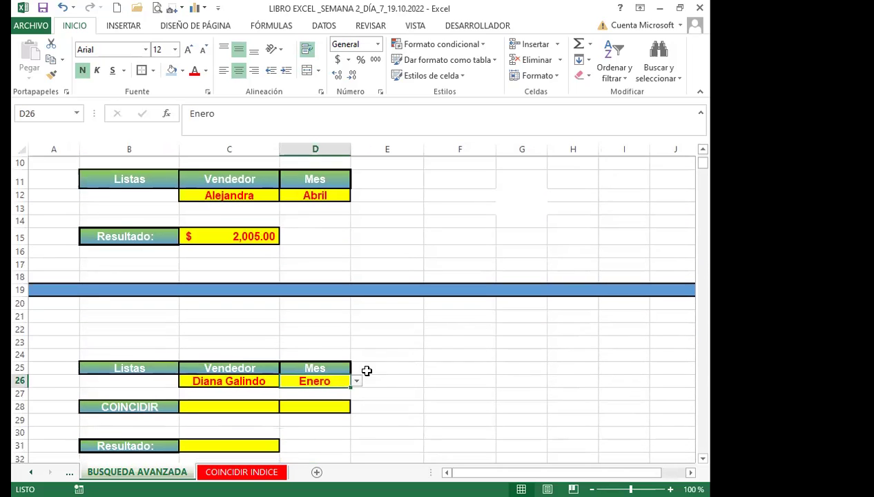
{"action": "scroll", "coordinate": [398, 373], "scroll_direction": "down", "scroll_amount": 1}
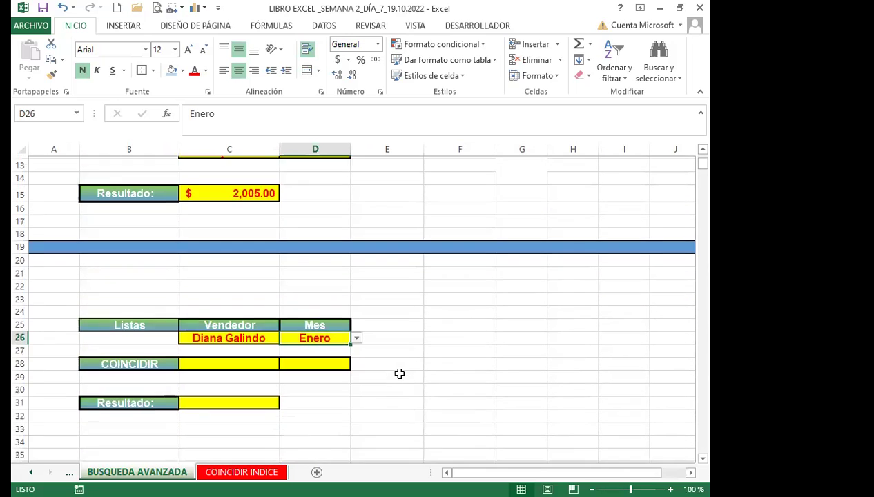
{"action": "left_click", "coordinate": [245, 359]}
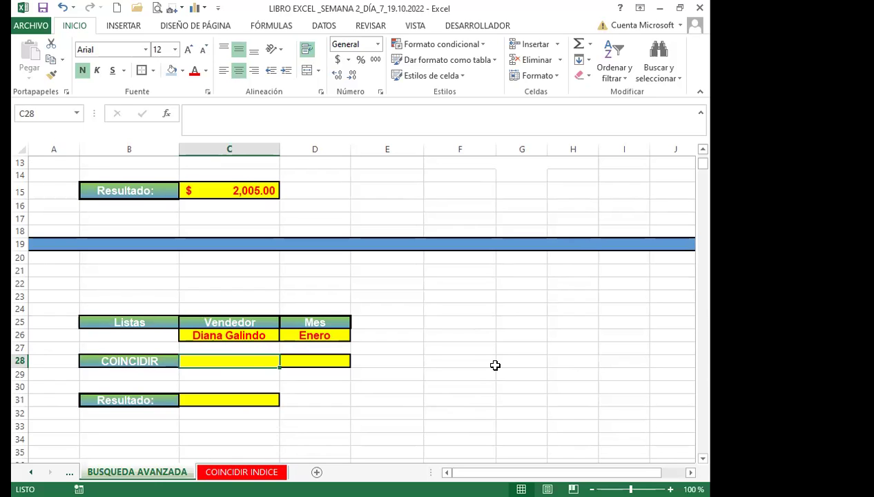
Enter =COINCIDIR(C26;B2:B8;0) in C28 to find the chosen seller's position, returning 2.
{"action": "type", "text": "="}
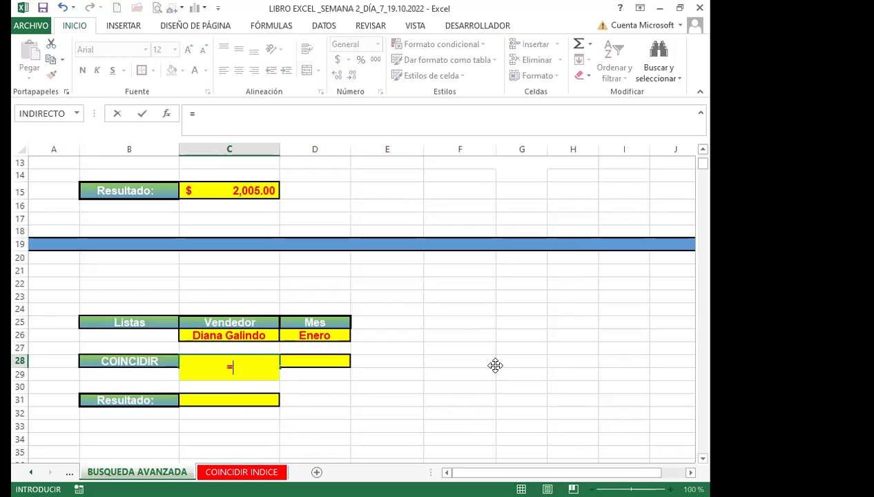
{"action": "type", "text": "COIN"}
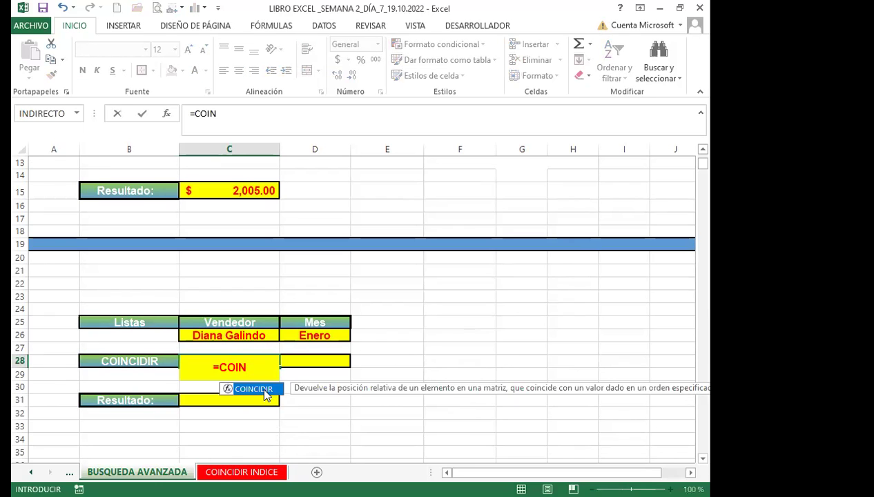
{"action": "key", "text": "Tab"}
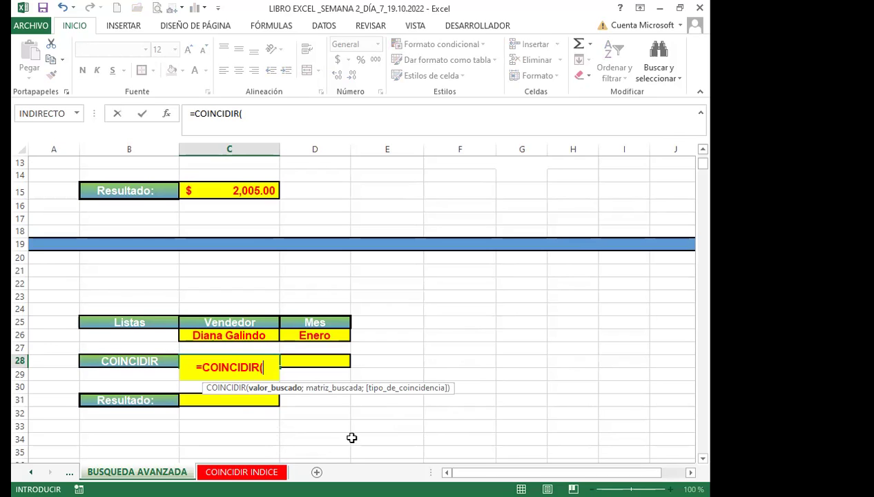
{"action": "left_click", "coordinate": [239, 335]}
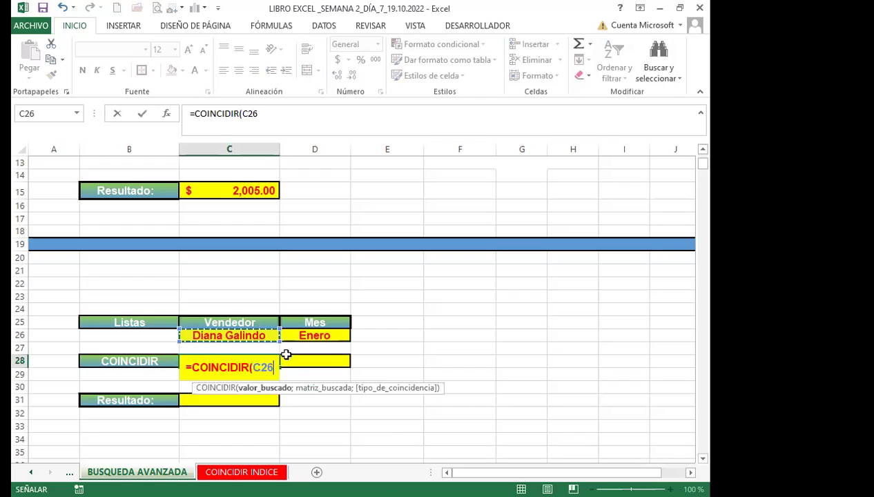
{"action": "type", "text": ";"}
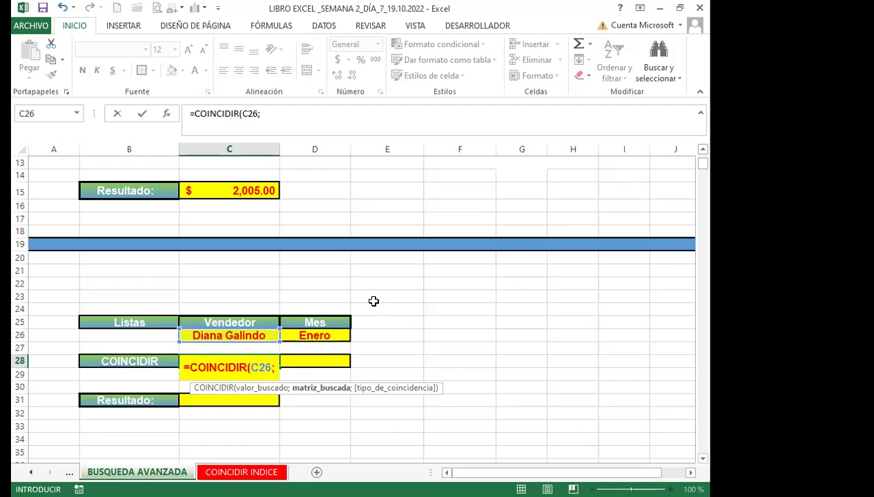
{"action": "scroll", "coordinate": [368, 288], "scroll_direction": "up", "scroll_amount": 4}
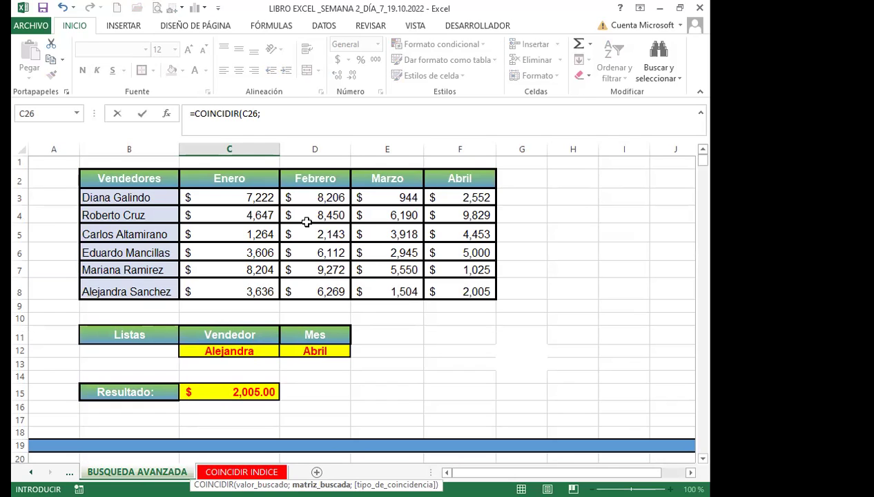
{"action": "left_click", "coordinate": [144, 179]}
{"action": "left_click_drag", "start_coordinate": [137, 283], "coordinate": [138, 290]}
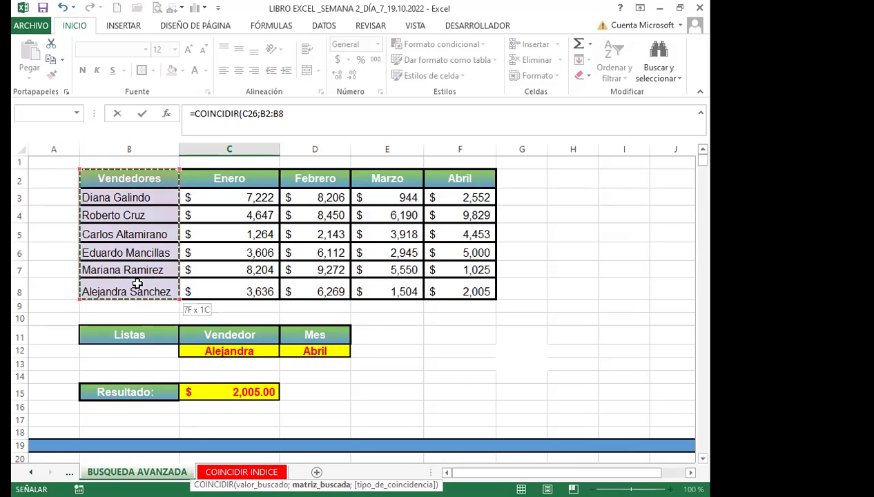
{"action": "scroll", "coordinate": [389, 398], "scroll_direction": "down", "scroll_amount": 3}
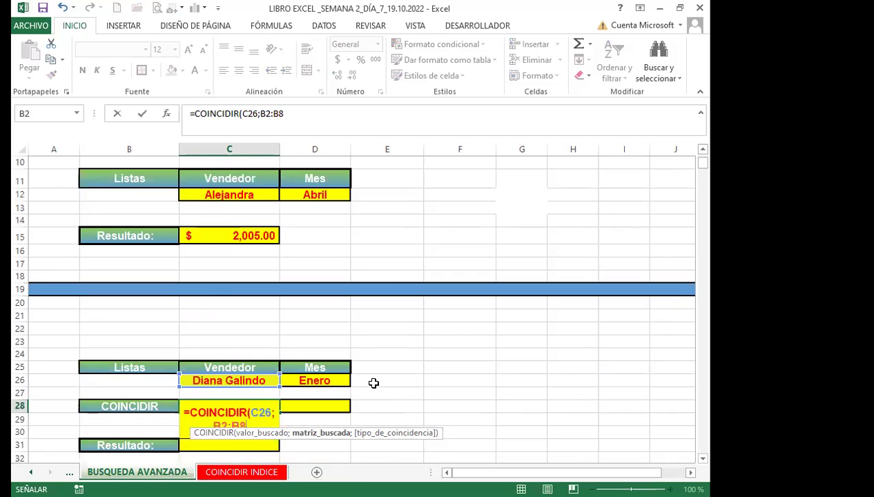
{"action": "type", "text": ";"}
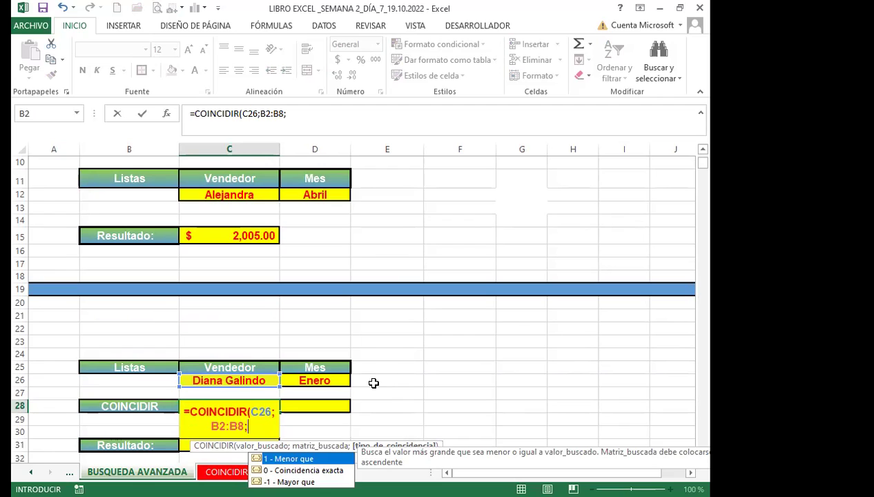
{"action": "type", "text": "0"}
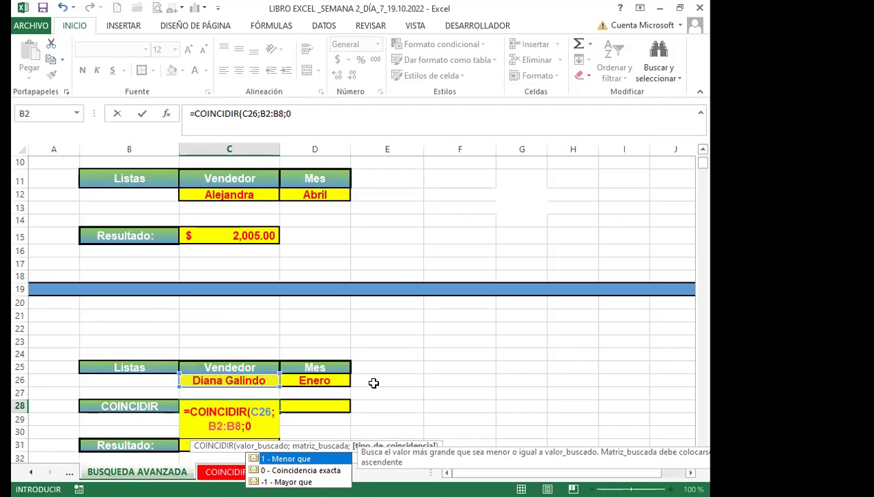
{"action": "type", "text": ")"}
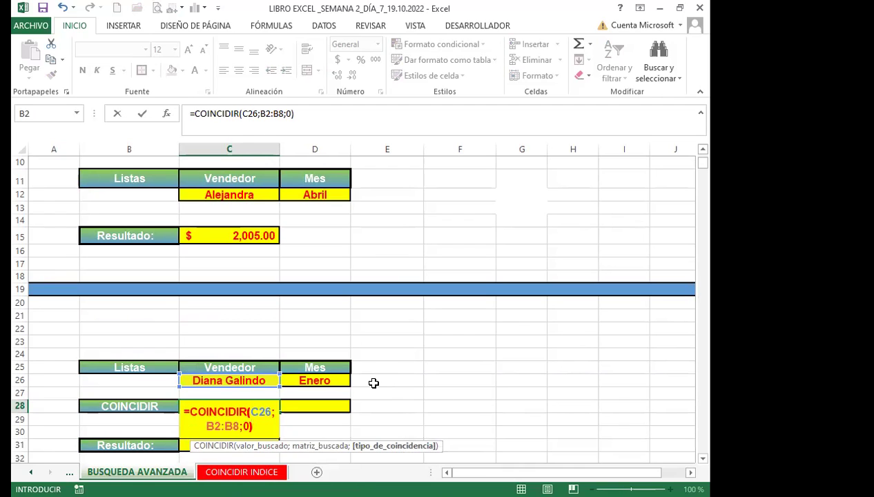
{"action": "key", "text": "Return"}
{"action": "left_click", "coordinate": [235, 381]}
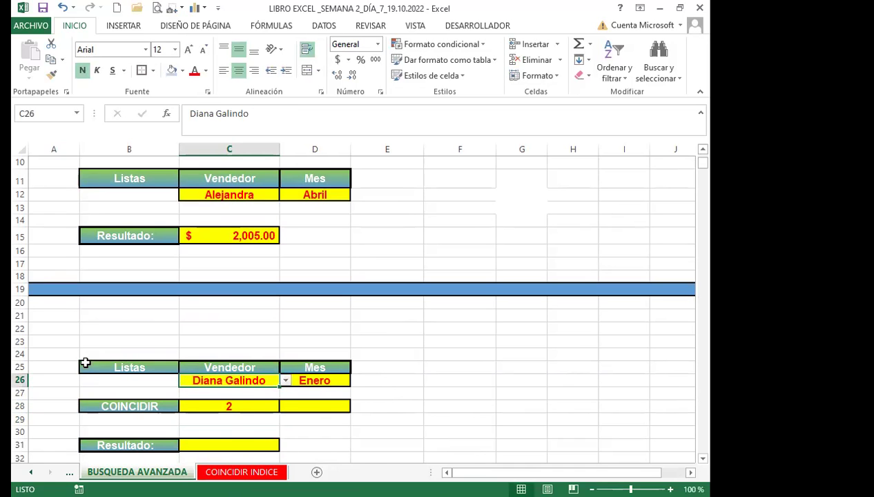
{"action": "scroll", "coordinate": [58, 318], "scroll_direction": "up", "scroll_amount": 3}
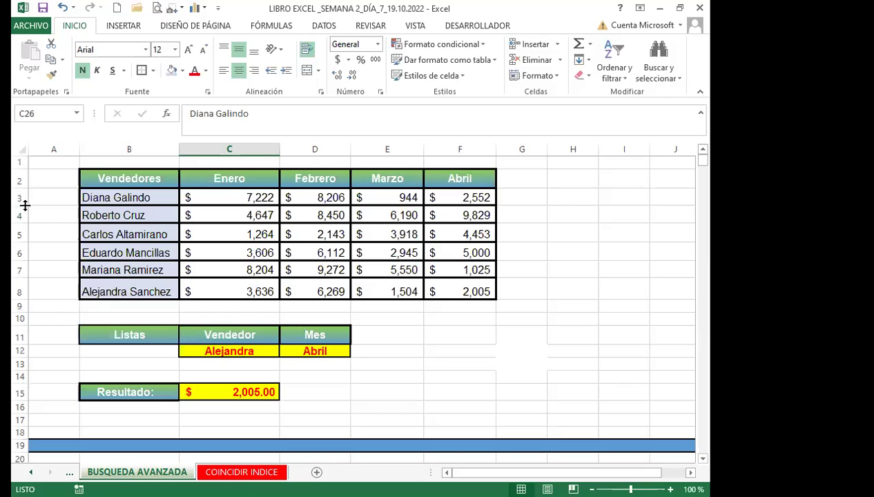
{"action": "left_click", "coordinate": [19, 198]}
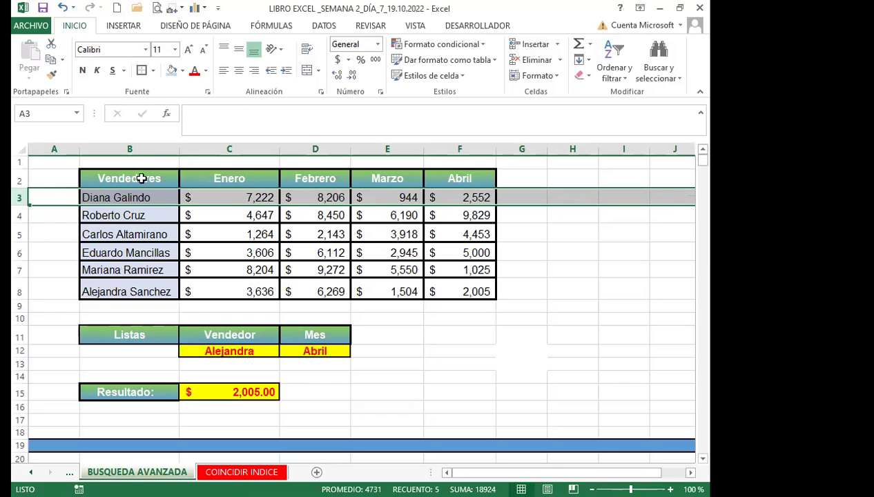
{"action": "left_click", "coordinate": [157, 197]}
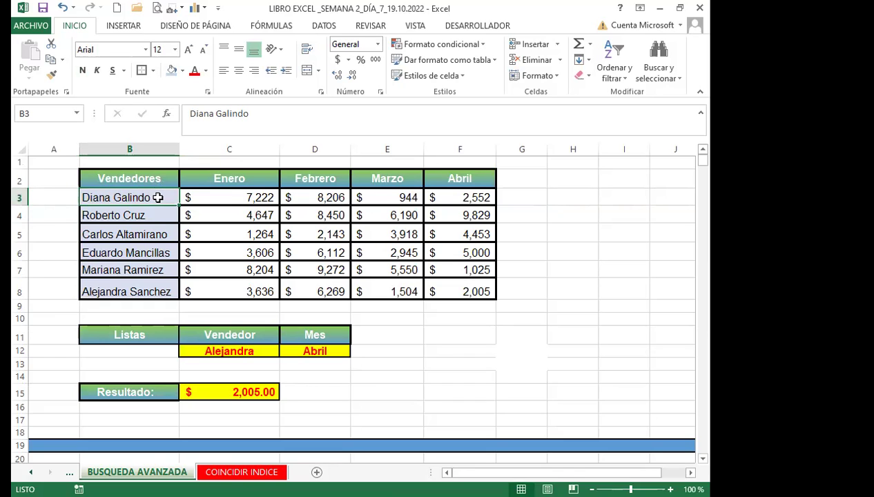
{"action": "left_click", "coordinate": [156, 179]}
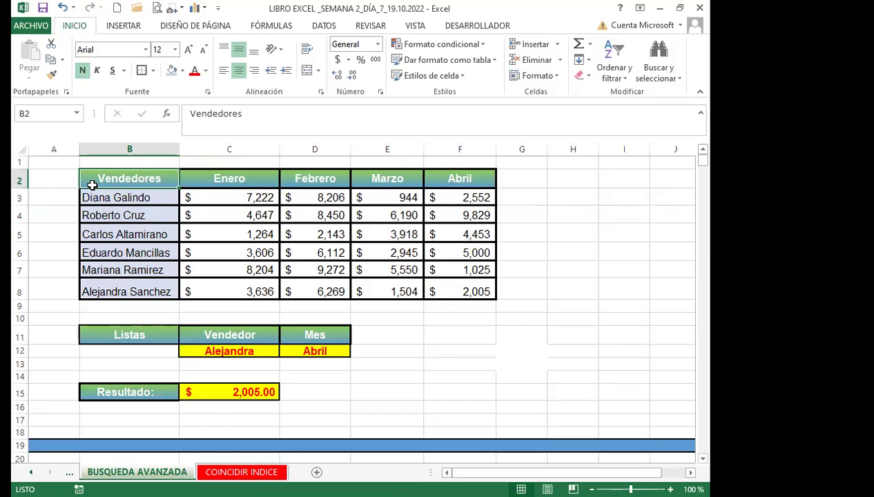
{"action": "left_click", "coordinate": [21, 179]}
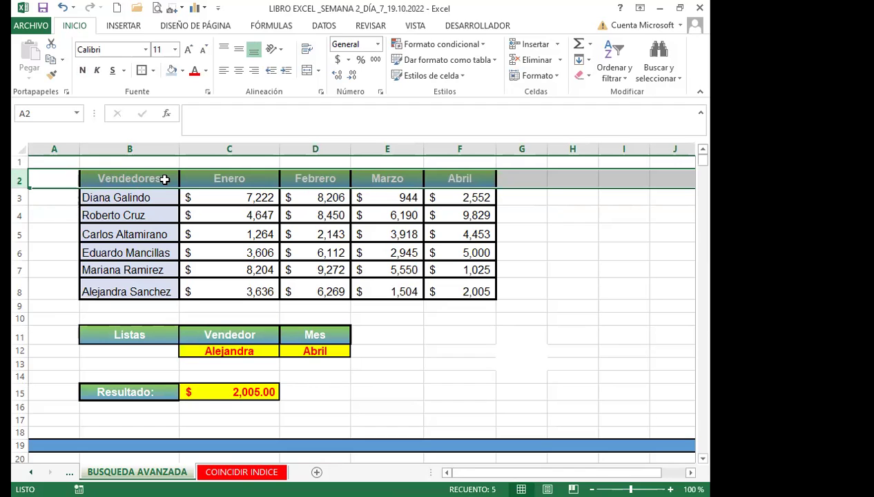
{"action": "left_click", "coordinate": [156, 198]}
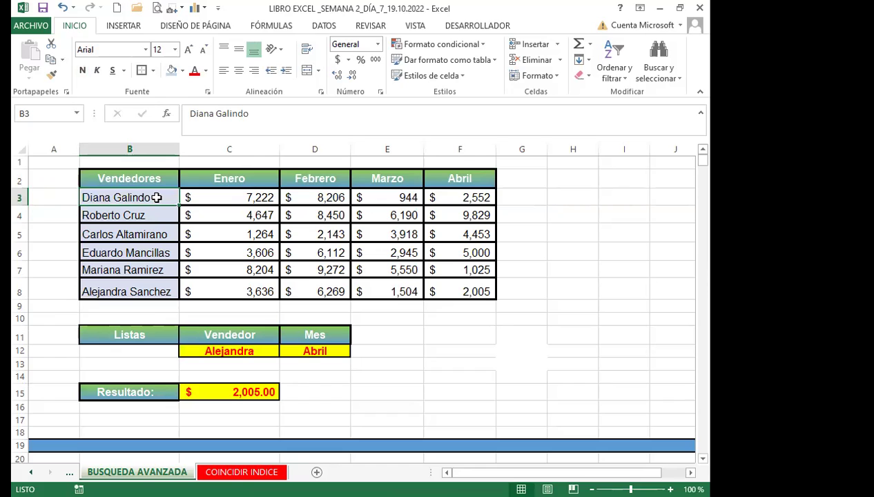
{"action": "left_click_drag", "start_coordinate": [156, 201], "coordinate": [444, 286]}
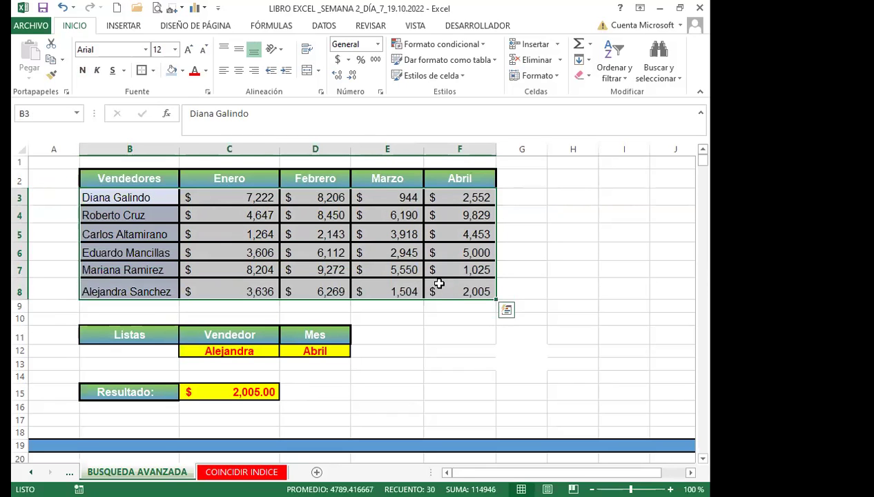
{"action": "left_click", "coordinate": [146, 198]}
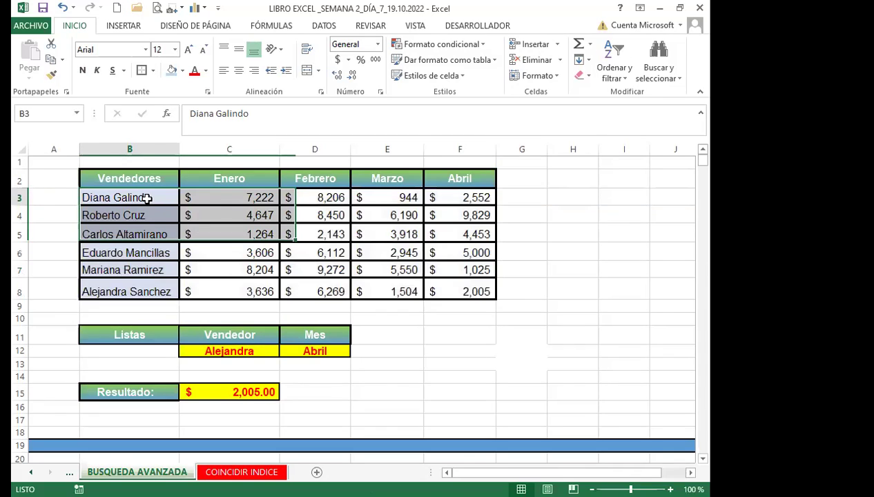
{"action": "left_click", "coordinate": [130, 177]}
{"action": "left_click_drag", "start_coordinate": [218, 192], "coordinate": [453, 285]}
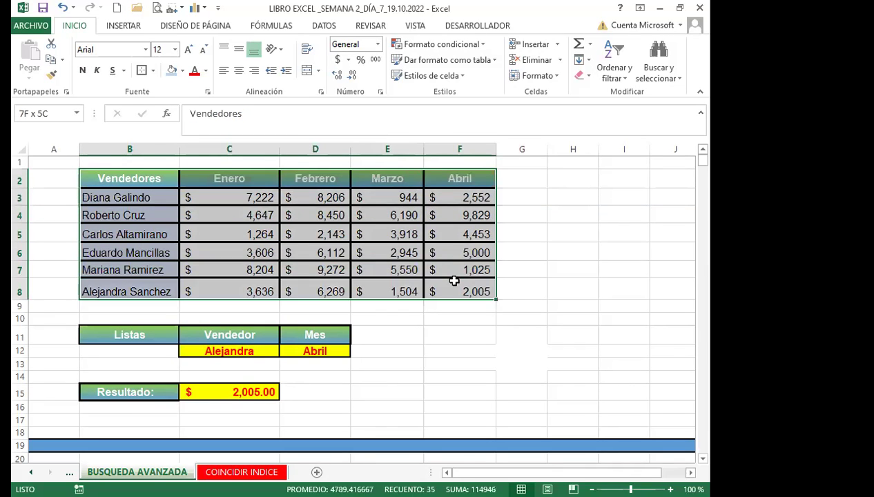
{"action": "left_click", "coordinate": [148, 179]}
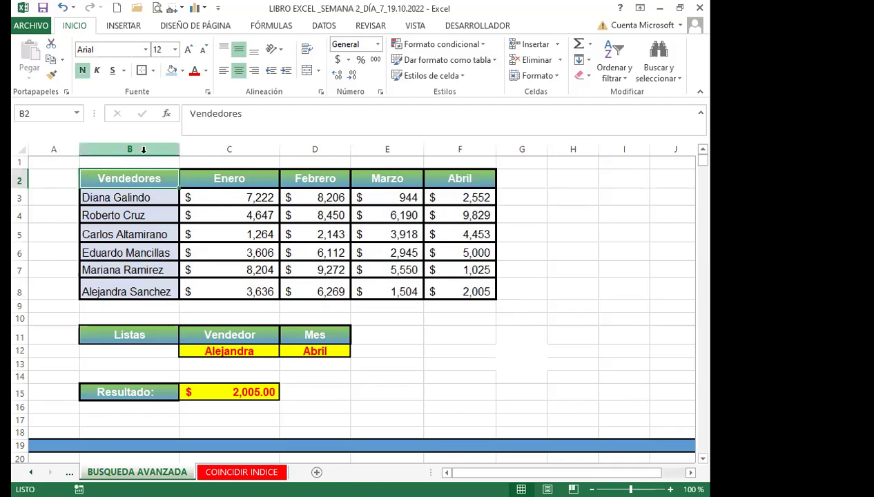
{"action": "left_click_drag", "start_coordinate": [139, 197], "coordinate": [148, 181]}
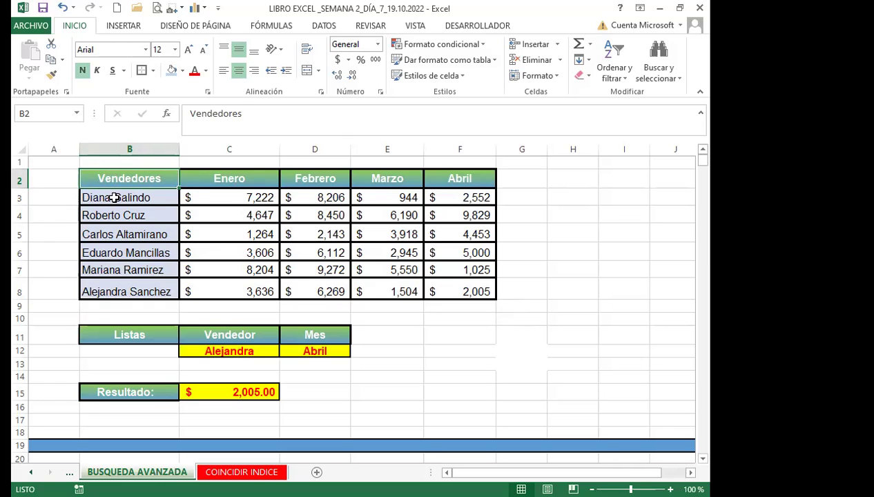
{"action": "left_click", "coordinate": [100, 198]}
{"action": "left_click_drag", "start_coordinate": [169, 203], "coordinate": [445, 291]}
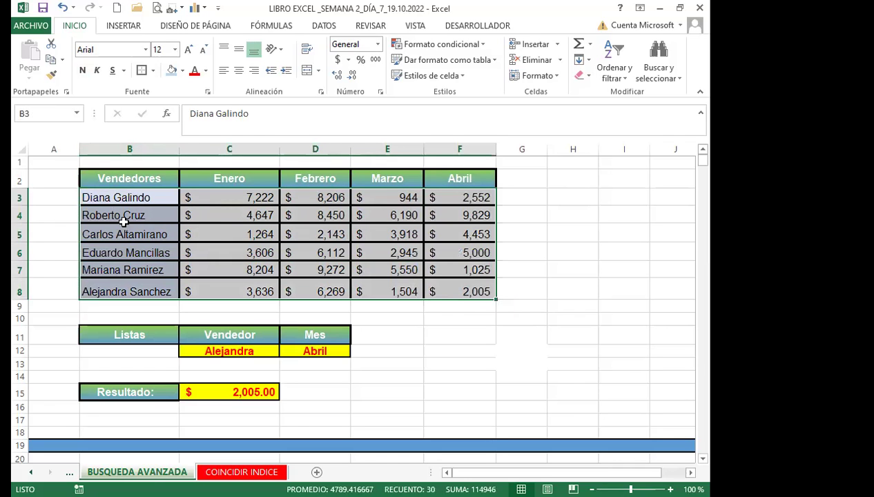
{"action": "left_click", "coordinate": [137, 197]}
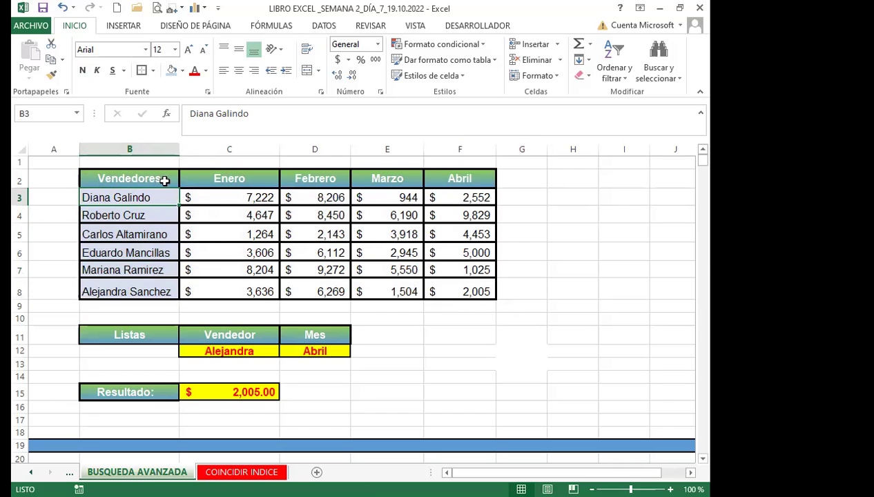
{"action": "left_click", "coordinate": [107, 179]}
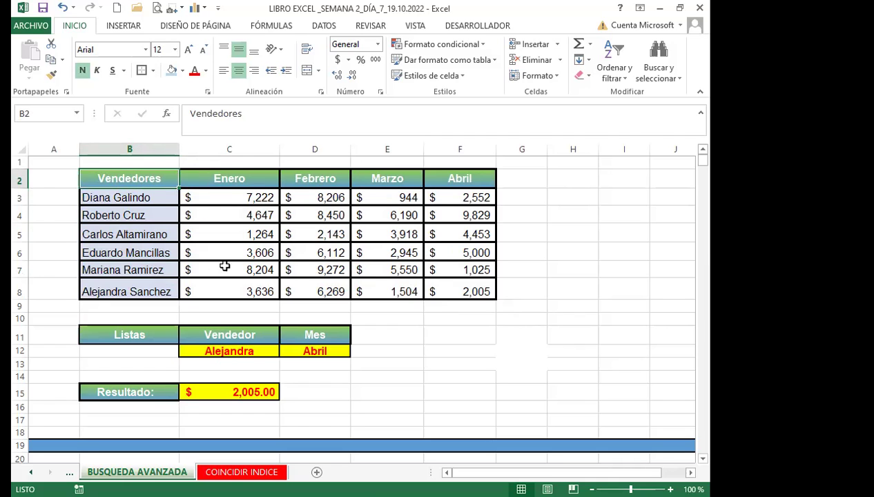
{"action": "scroll", "coordinate": [287, 362], "scroll_direction": "down", "scroll_amount": 4}
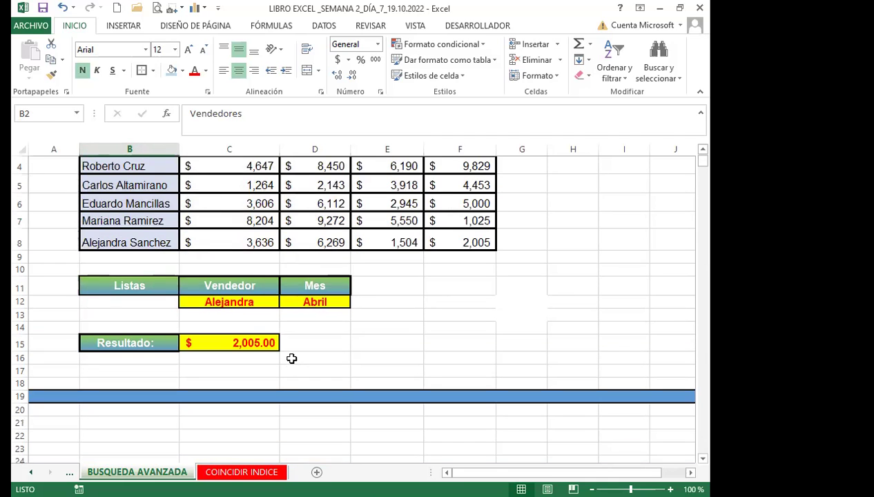
{"action": "left_click", "coordinate": [240, 361]}
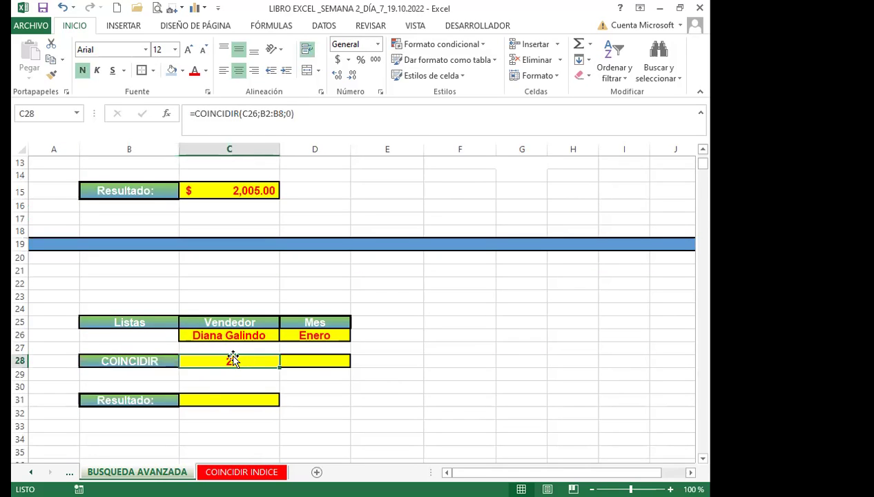
Enter =COINCIDIR(D26;B2:F2;0) in D28 so Enero's header position returns 2.
{"action": "left_click", "coordinate": [324, 361]}
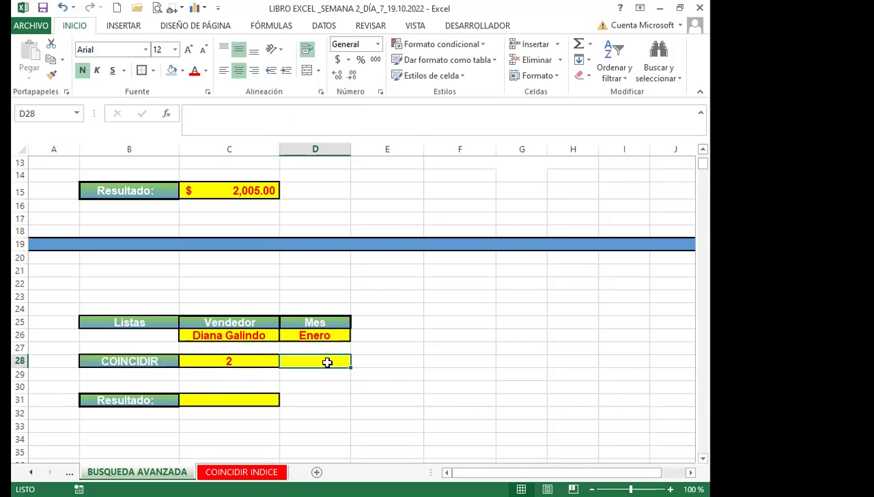
{"action": "type", "text": "="}
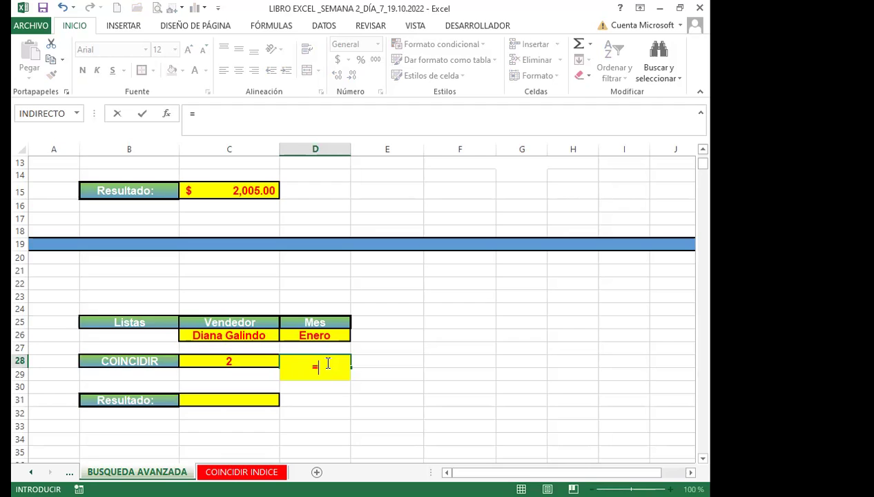
{"action": "type", "text": "COI"}
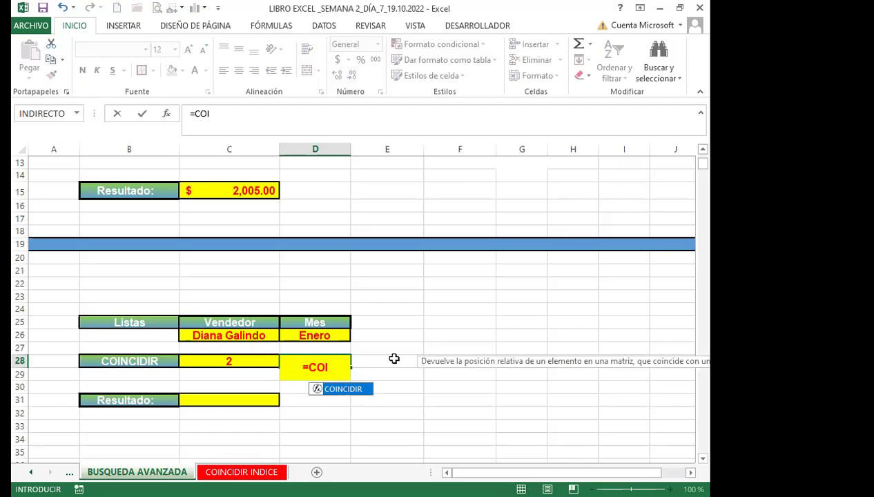
{"action": "key", "text": "Tab"}
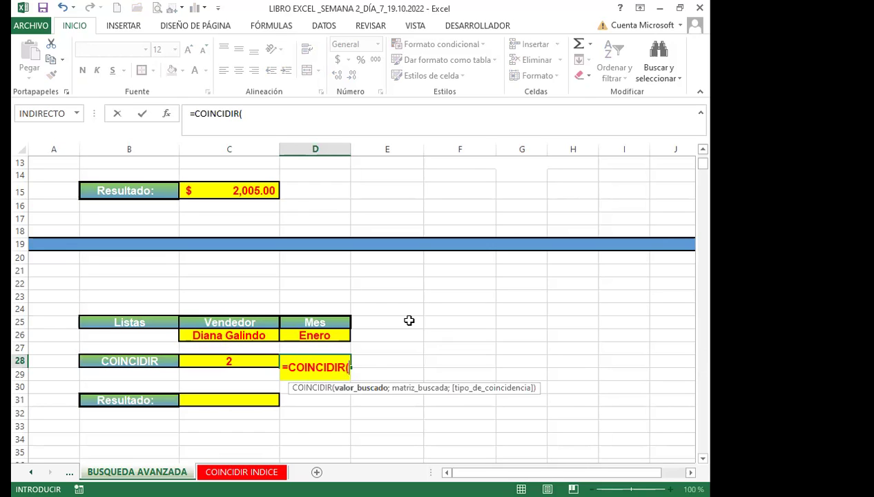
{"action": "left_click", "coordinate": [302, 337]}
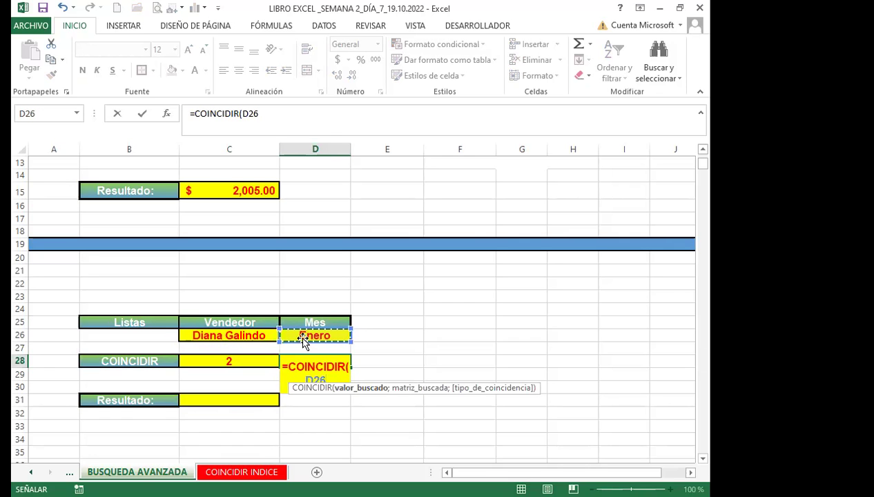
{"action": "type", "text": ";"}
{"action": "scroll", "coordinate": [158, 299], "scroll_direction": "down", "scroll_amount": 1}
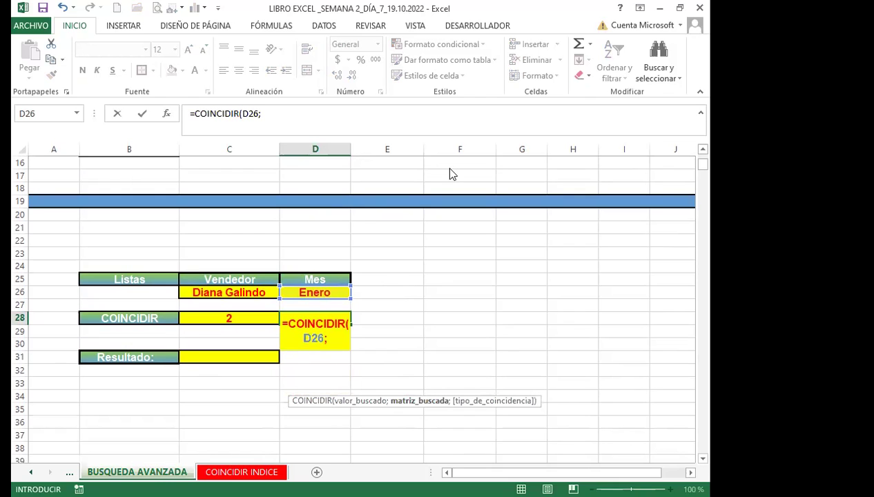
{"action": "scroll", "coordinate": [82, 255], "scroll_direction": "up", "scroll_amount": 1}
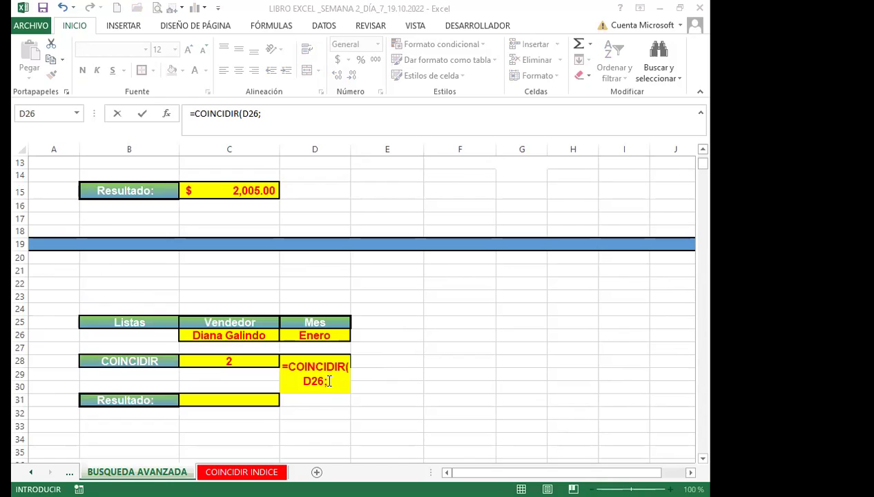
{"action": "scroll", "coordinate": [138, 276], "scroll_direction": "up", "scroll_amount": 4}
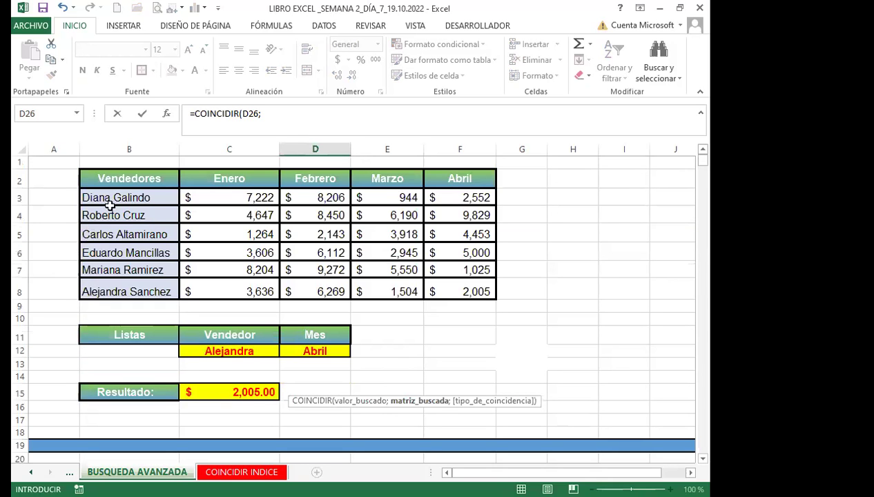
{"action": "left_click", "coordinate": [121, 178]}
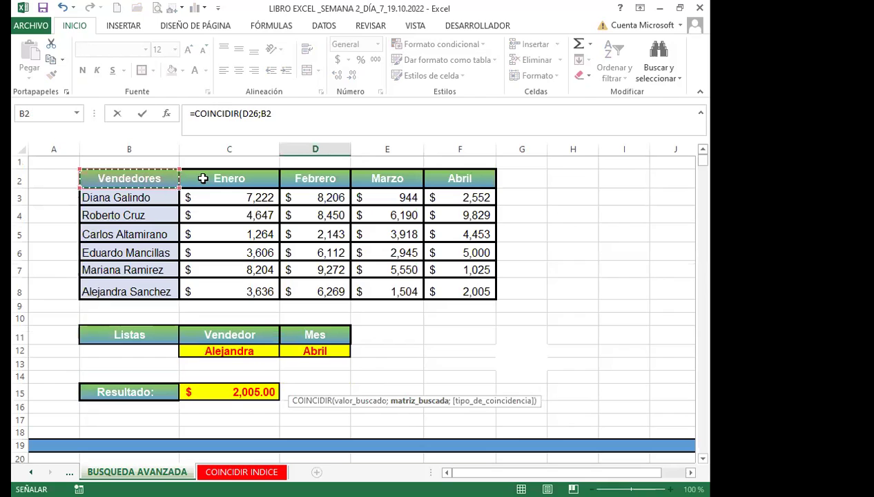
{"action": "left_click", "coordinate": [449, 185], "text": "shift"}
{"action": "scroll", "coordinate": [361, 371], "scroll_direction": "down", "scroll_amount": 4}
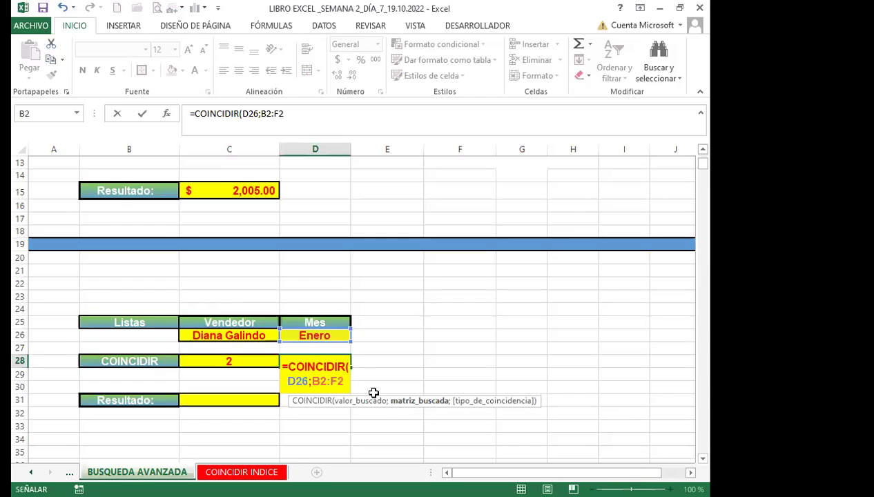
{"action": "type", "text": ";"}
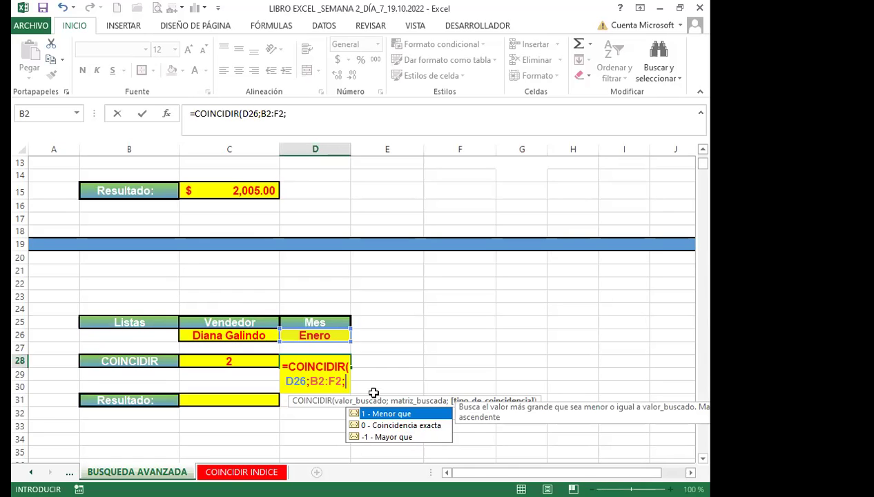
{"action": "type", "text": "0)"}
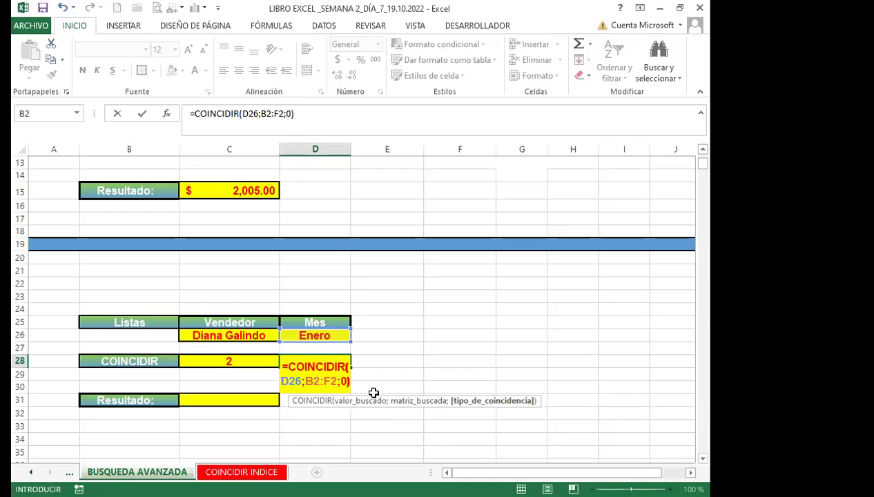
{"action": "key", "text": "Return"}
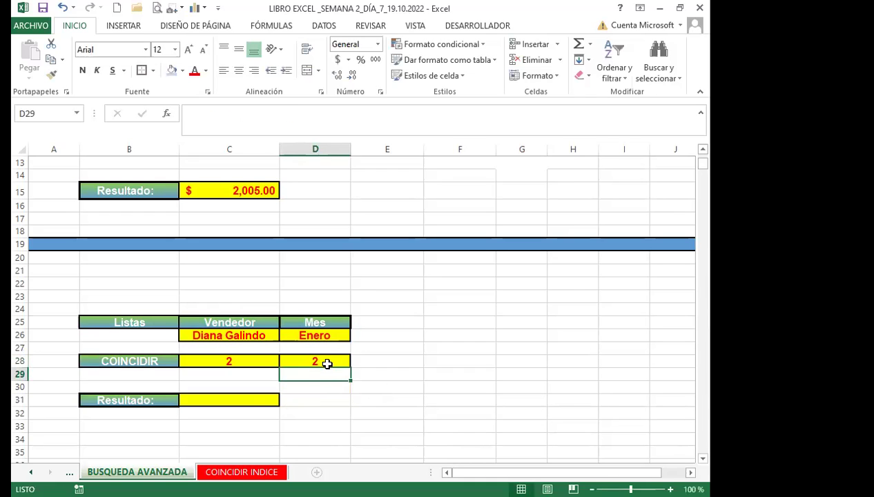
{"action": "left_click", "coordinate": [327, 363]}
{"action": "left_click", "coordinate": [260, 361]}
{"action": "left_click", "coordinate": [322, 361]}
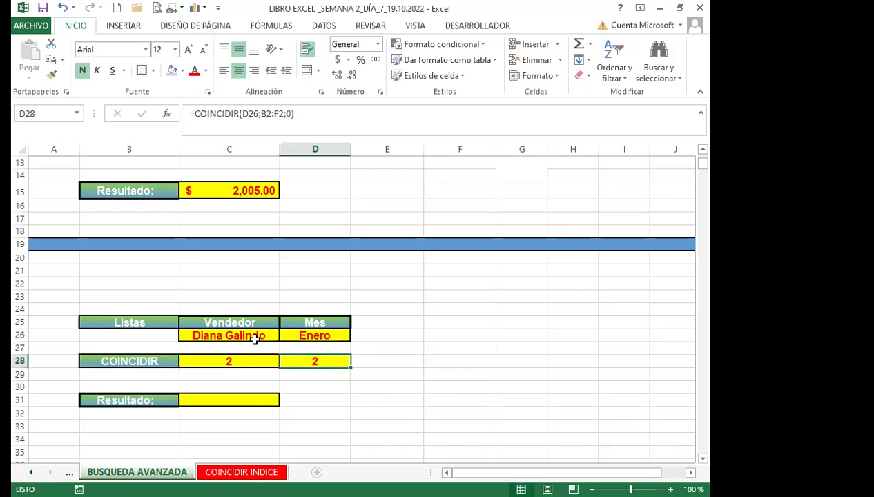
{"action": "scroll", "coordinate": [120, 293], "scroll_direction": "up", "scroll_amount": 4}
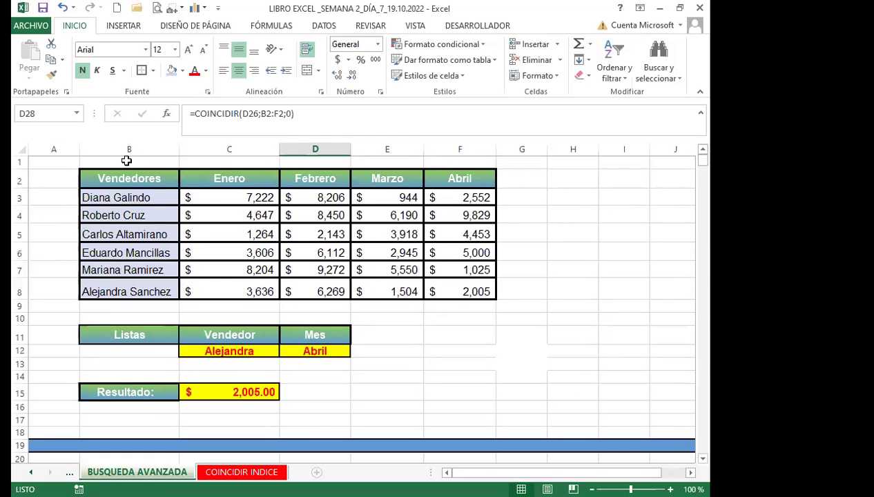
{"action": "left_click", "coordinate": [131, 149]}
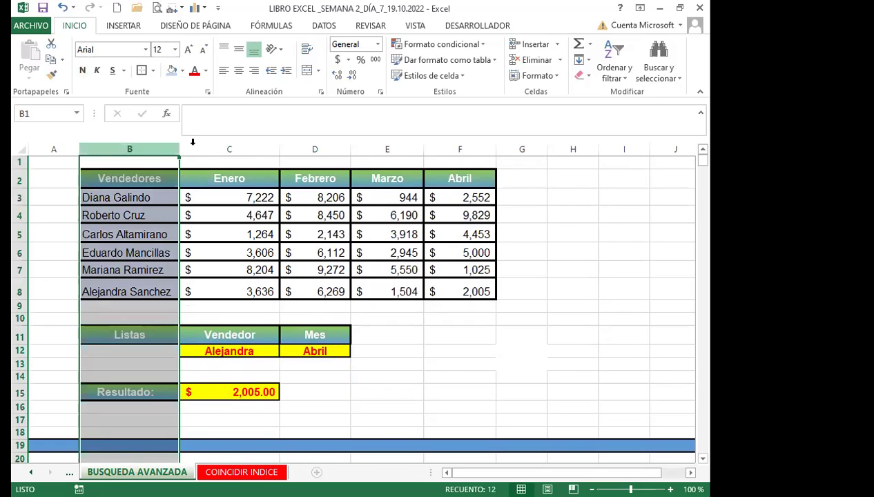
{"action": "left_click", "coordinate": [242, 149]}
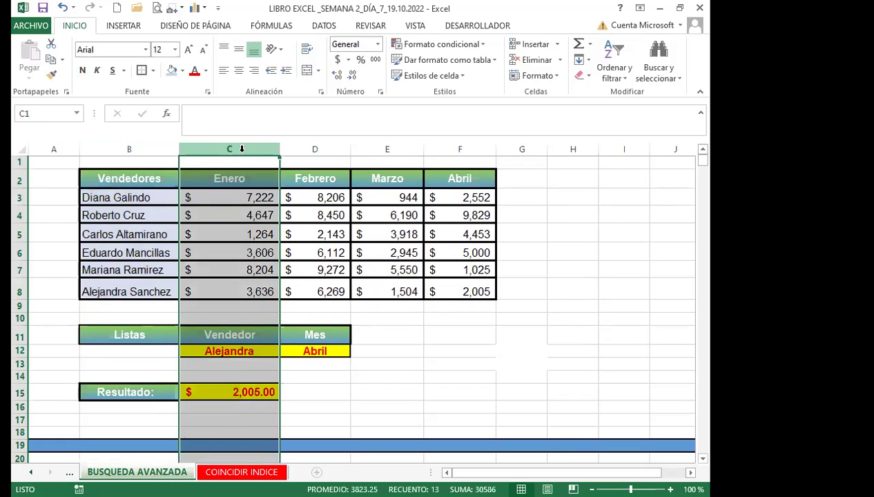
{"action": "scroll", "coordinate": [352, 397], "scroll_direction": "down", "scroll_amount": 3}
{"action": "left_click", "coordinate": [322, 406]}
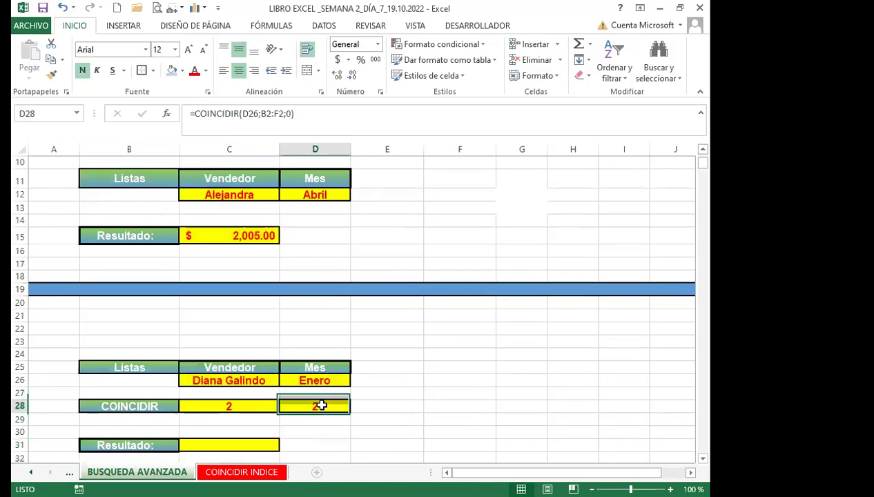
{"action": "left_click", "coordinate": [248, 405]}
{"action": "left_click", "coordinate": [293, 406]}
{"action": "left_click", "coordinate": [253, 405]}
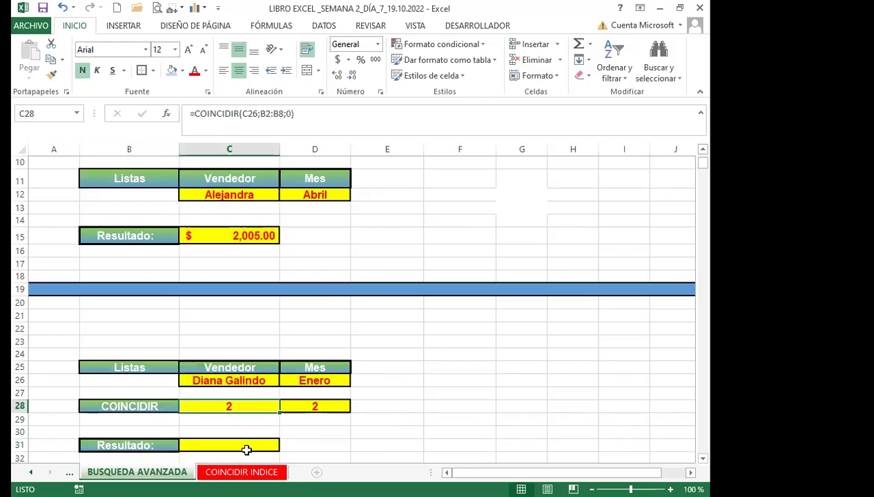
{"action": "left_click", "coordinate": [247, 450]}
{"action": "scroll", "coordinate": [400, 421], "scroll_direction": "down", "scroll_amount": 1}
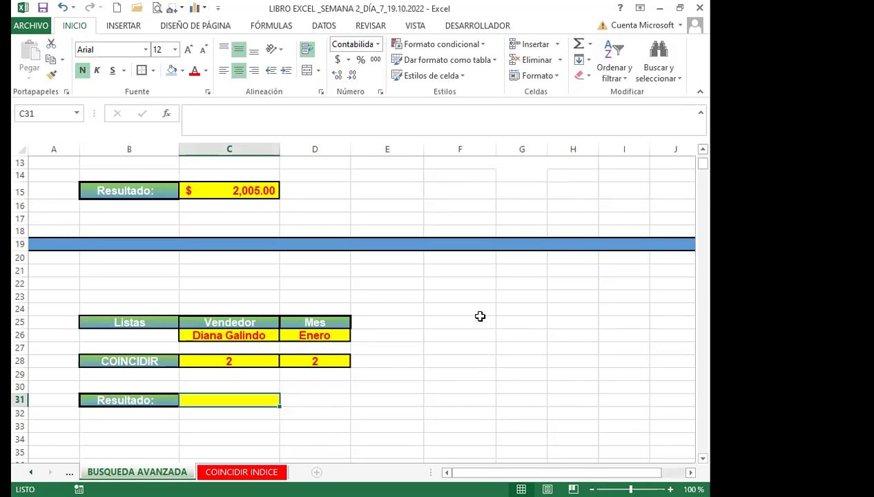
Enter =INDICE(B2:F8;C28;D28) in C31, returning $7,222.00 for the seller's Enero sales.
{"action": "type", "text": "="}
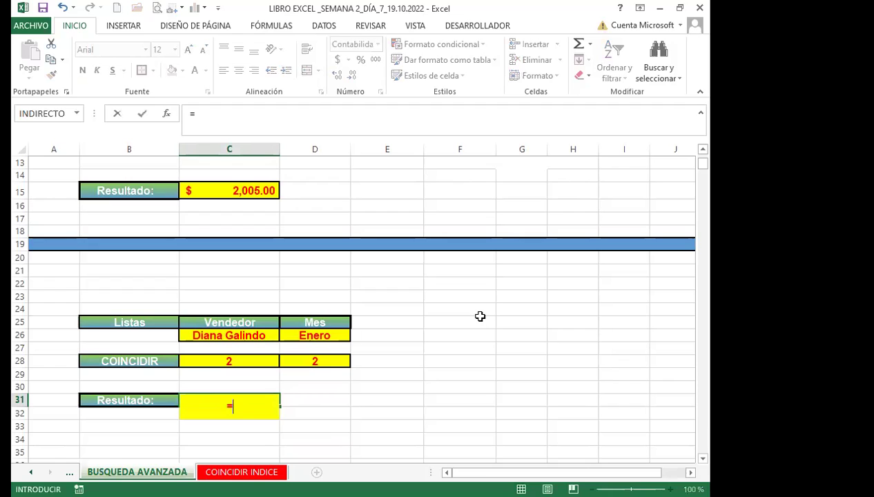
{"action": "type", "text": "IND"}
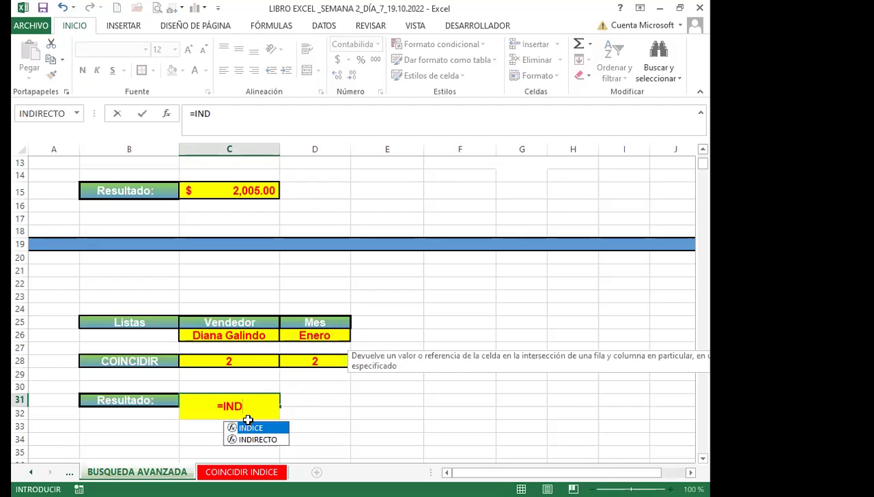
{"action": "key", "text": "Tab"}
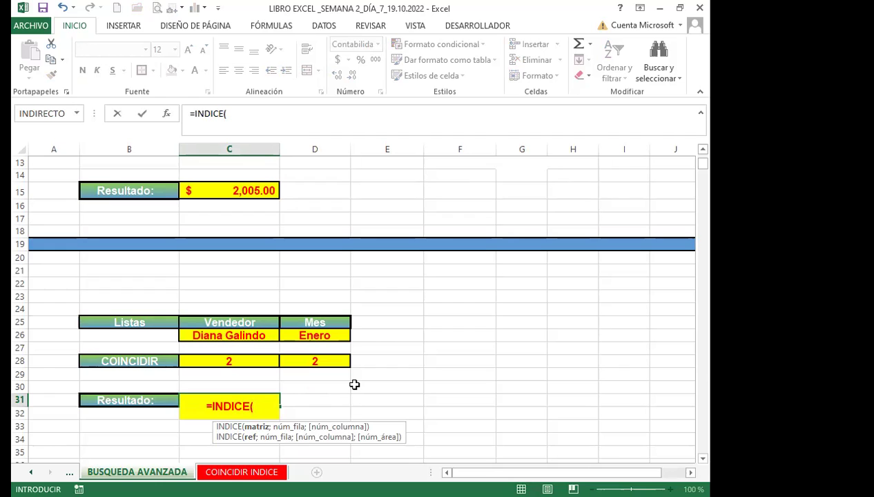
{"action": "scroll", "coordinate": [148, 321], "scroll_direction": "up", "scroll_amount": 4}
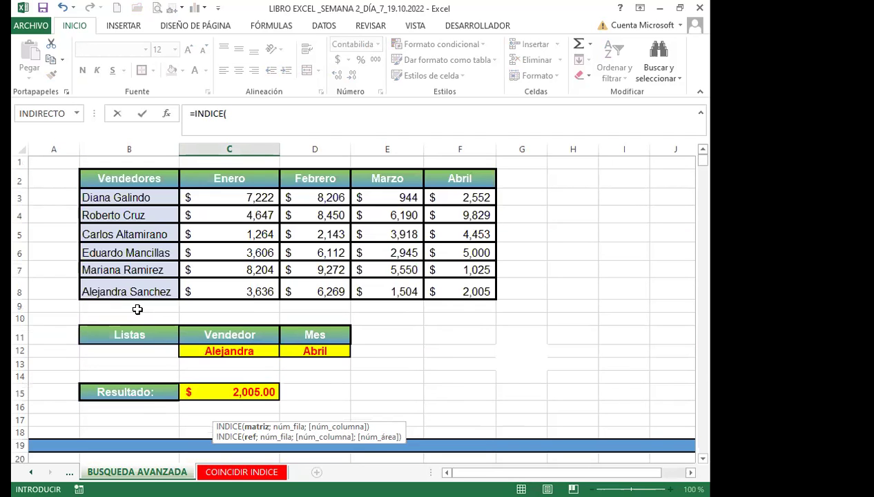
{"action": "left_click", "coordinate": [111, 178]}
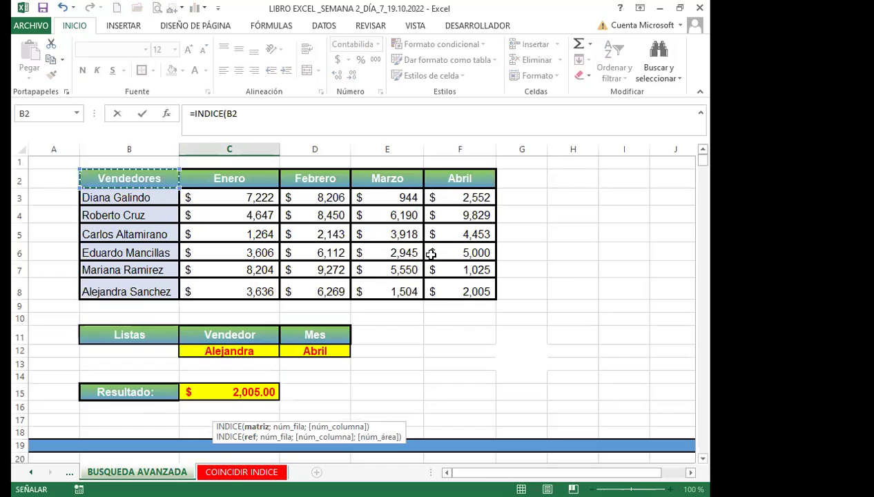
{"action": "left_click", "coordinate": [442, 289], "text": "shift"}
{"action": "scroll", "coordinate": [418, 383], "scroll_direction": "down", "scroll_amount": 3}
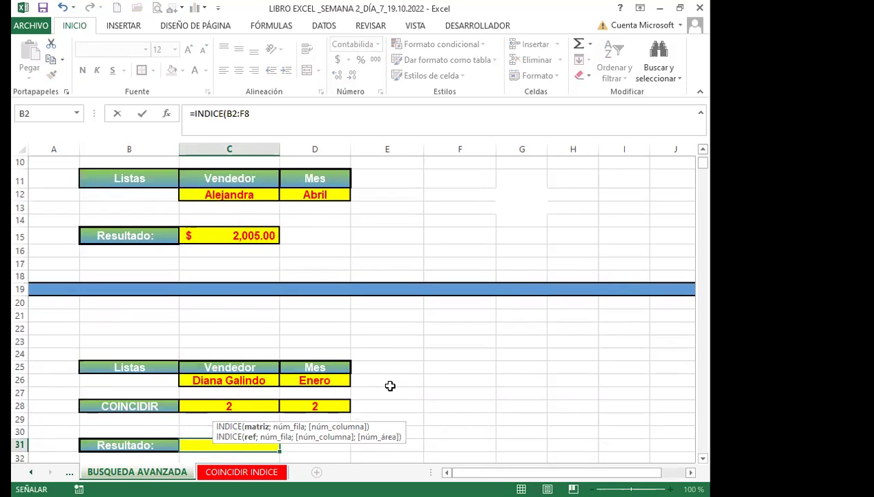
{"action": "scroll", "coordinate": [357, 393], "scroll_direction": "down", "scroll_amount": 1}
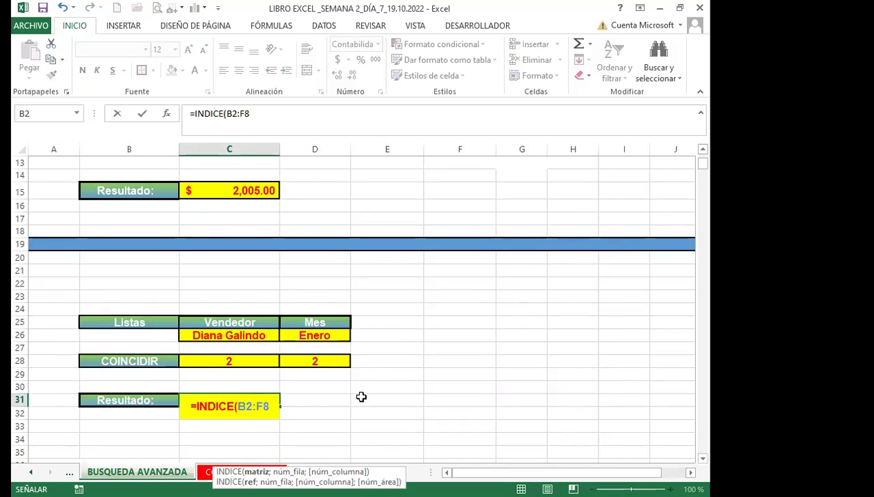
{"action": "type", "text": ";"}
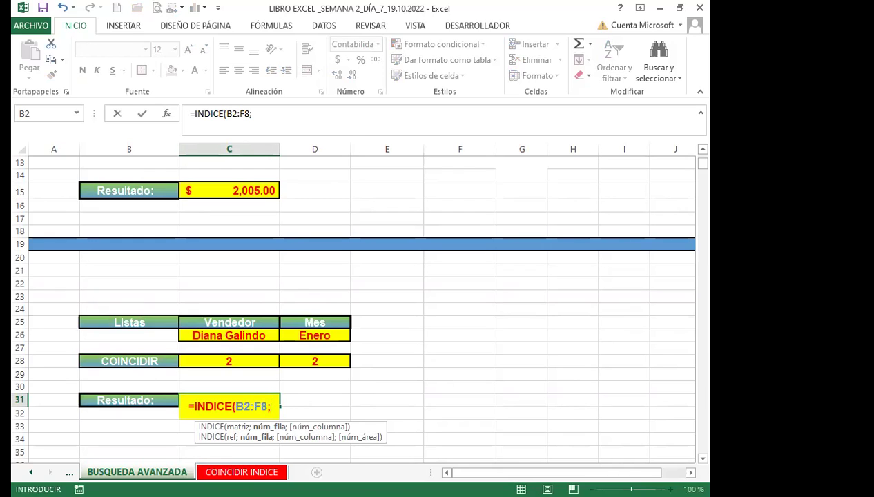
{"action": "key", "text": "alt+Tab"}
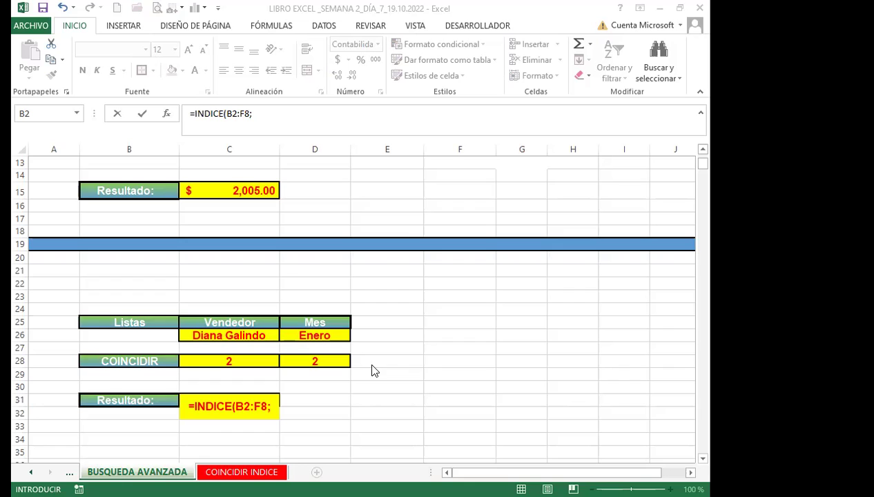
{"action": "left_click", "coordinate": [252, 360]}
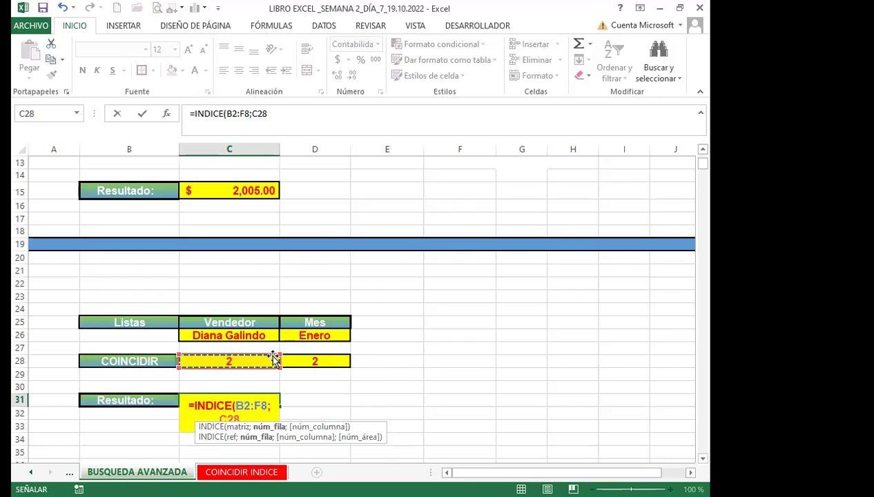
{"action": "type", "text": ";"}
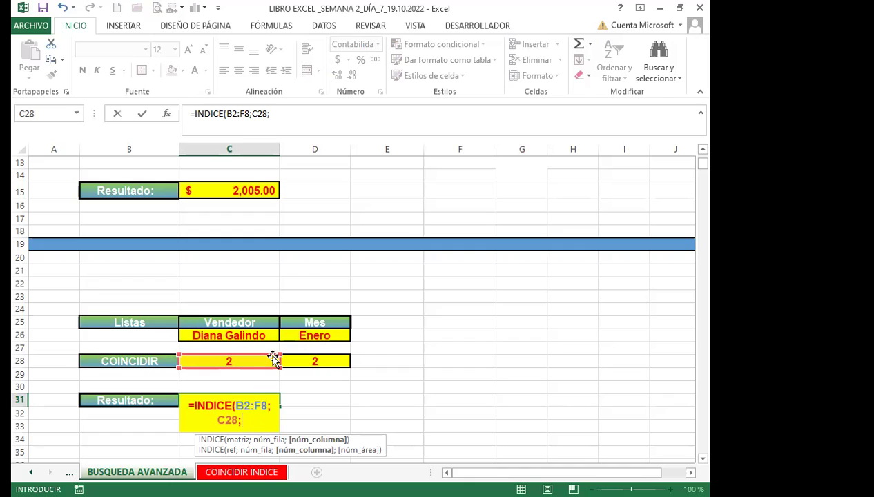
{"action": "left_click", "coordinate": [322, 361]}
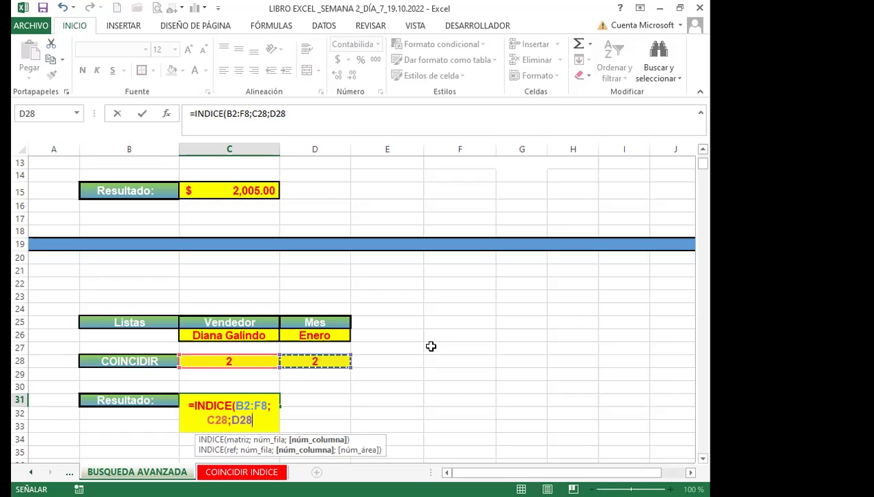
{"action": "type", "text": ")"}
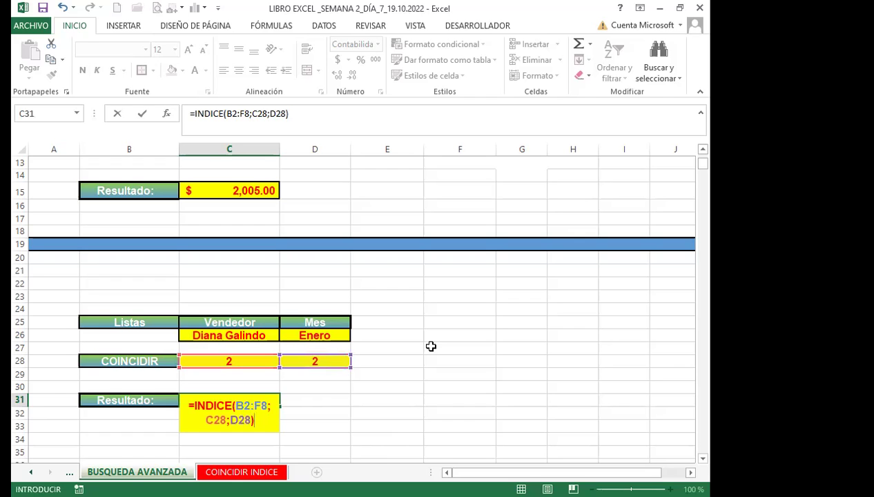
{"action": "key", "text": "Return"}
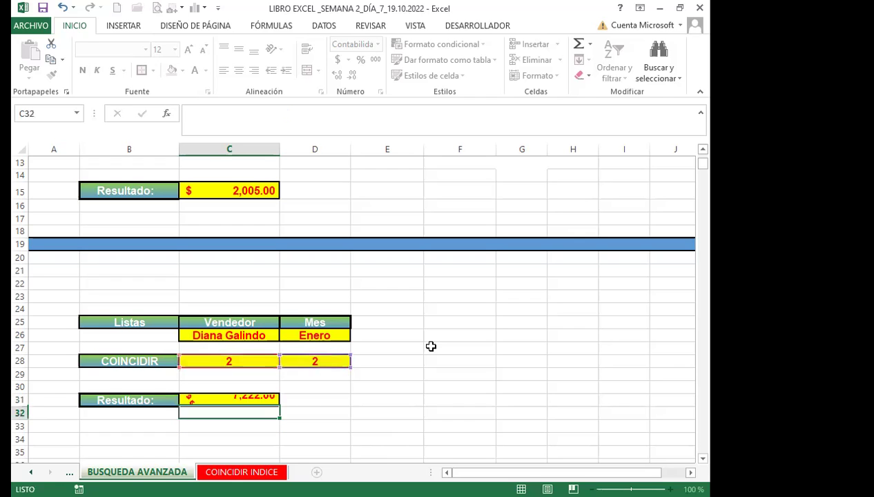
{"action": "left_click", "coordinate": [233, 360]}
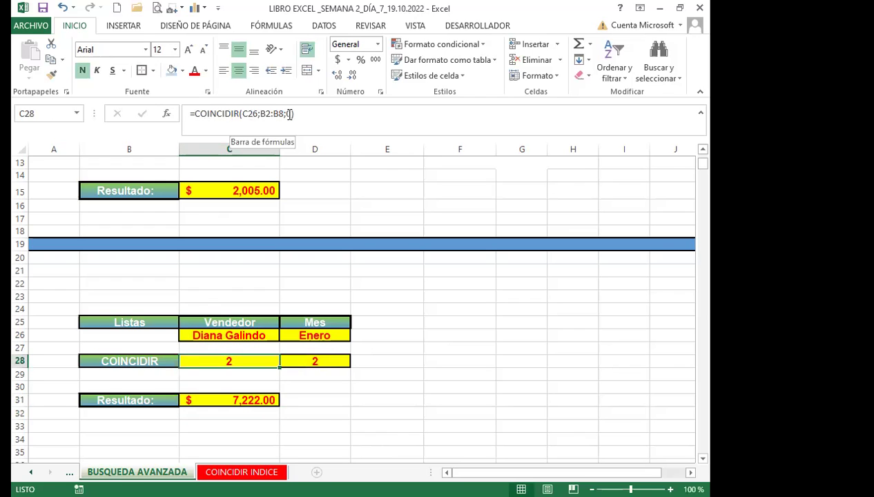
{"action": "left_click", "coordinate": [308, 359]}
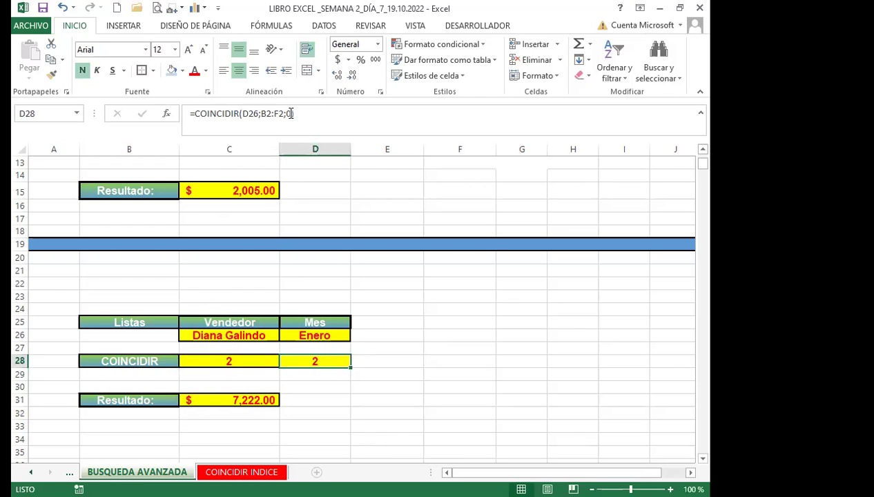
{"action": "left_click", "coordinate": [246, 399]}
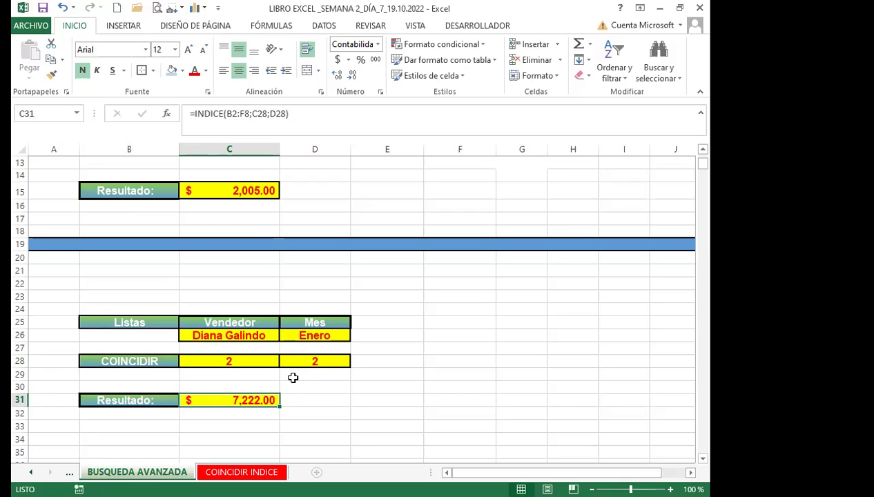
{"action": "left_click", "coordinate": [256, 354]}
{"action": "left_click", "coordinate": [294, 355]}
{"action": "left_click", "coordinate": [255, 360]}
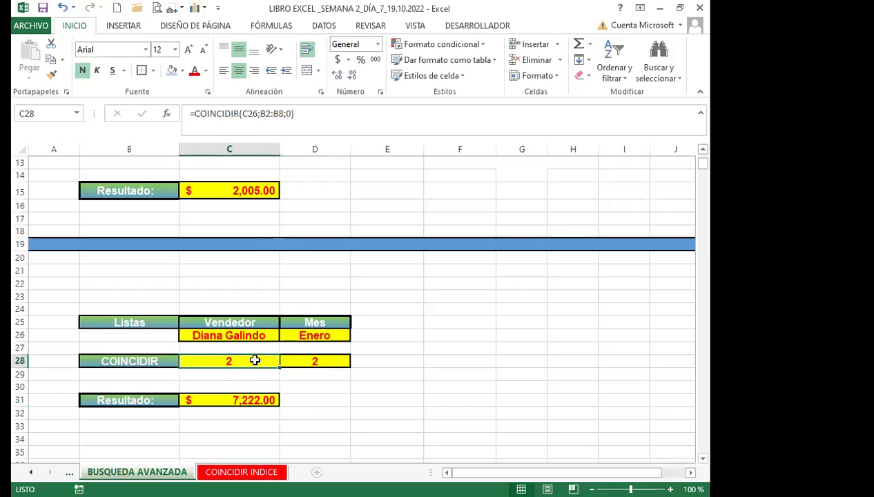
{"action": "left_click", "coordinate": [259, 401]}
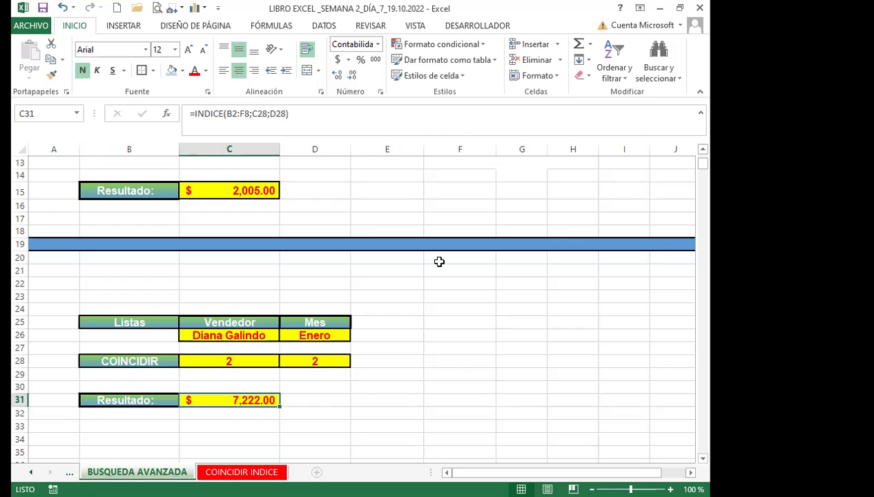
{"action": "scroll", "coordinate": [439, 260], "scroll_direction": "up", "scroll_amount": 1}
{"action": "left_click", "coordinate": [246, 236]}
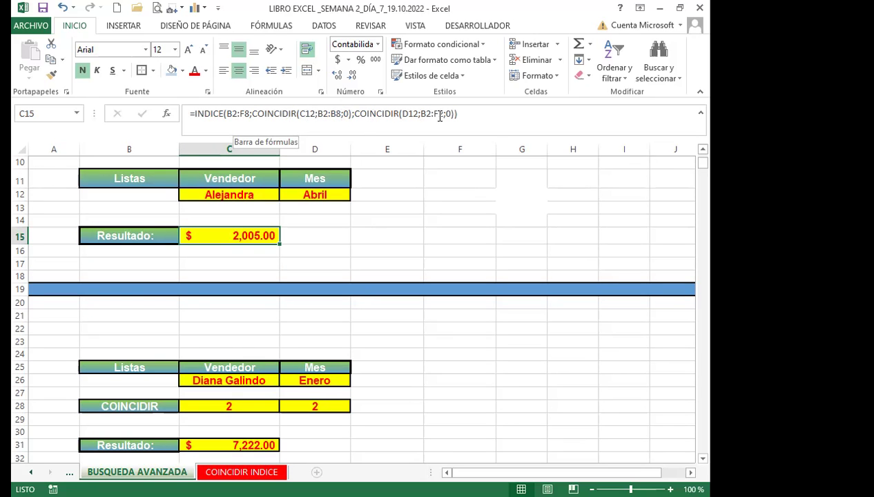
Review the COINCIDIR formulas in C28 and D28 and the INDICE in C31, then show C26's seller list.
{"action": "scroll", "coordinate": [256, 331], "scroll_direction": "down", "scroll_amount": 2}
{"action": "left_click", "coordinate": [257, 318]}
{"action": "left_click", "coordinate": [304, 319]}
{"action": "key", "text": "Left"}
{"action": "left_click", "coordinate": [307, 319]}
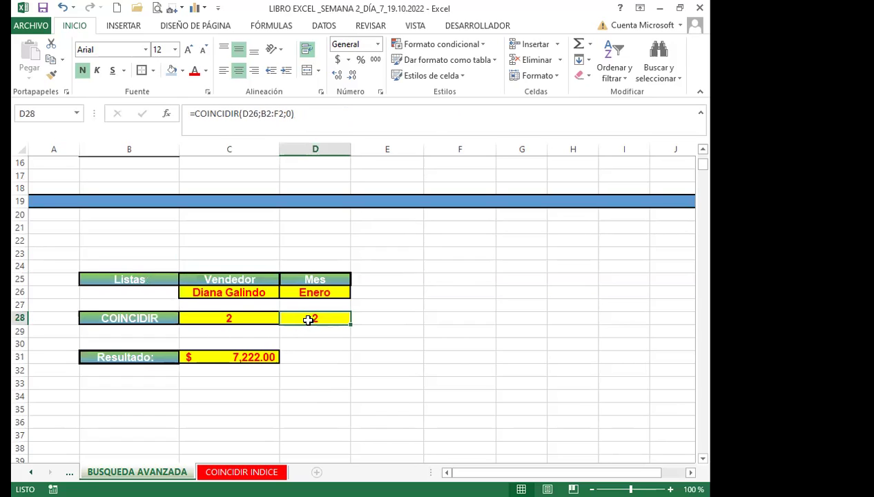
{"action": "left_click", "coordinate": [254, 356]}
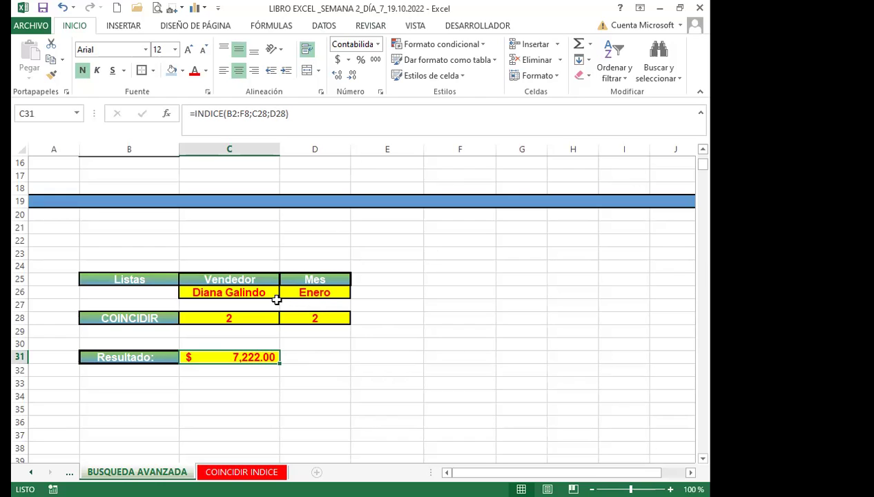
{"action": "left_click", "coordinate": [271, 292]}
{"action": "left_click", "coordinate": [282, 291]}
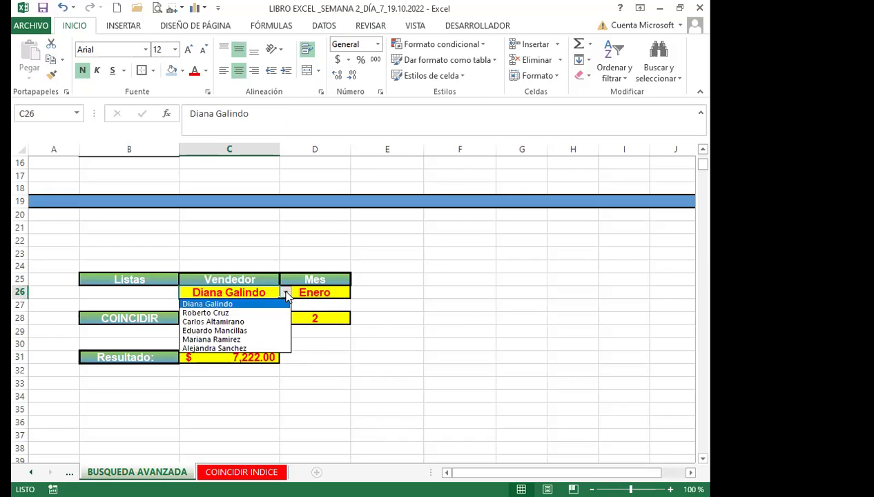
Clear the seller in C26 and the month in D26, leaving #N/A in the lookup cells.
{"action": "left_click", "coordinate": [248, 291]}
{"action": "key", "text": "Delete"}
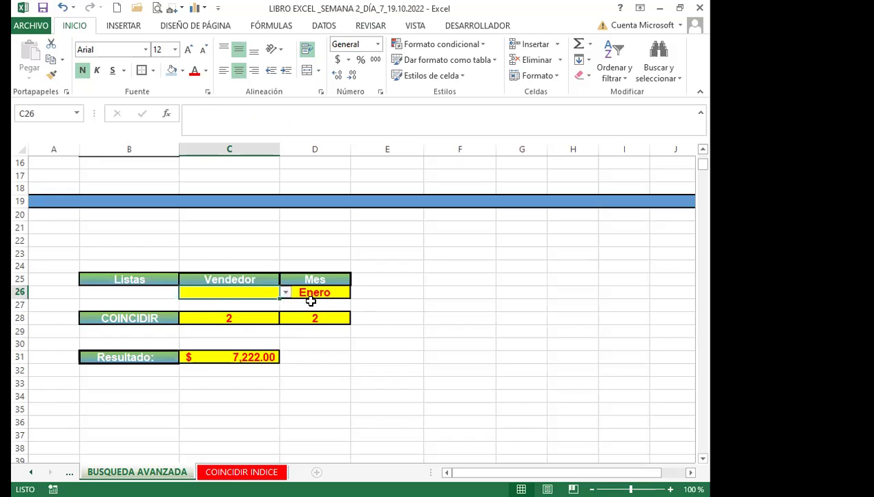
{"action": "left_click", "coordinate": [317, 293]}
{"action": "key", "text": "Delete"}
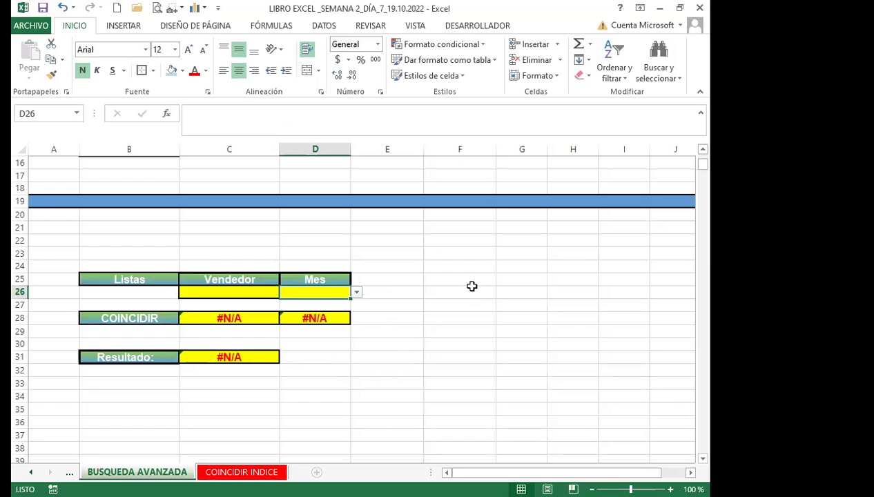
{"action": "left_click", "coordinate": [246, 315]}
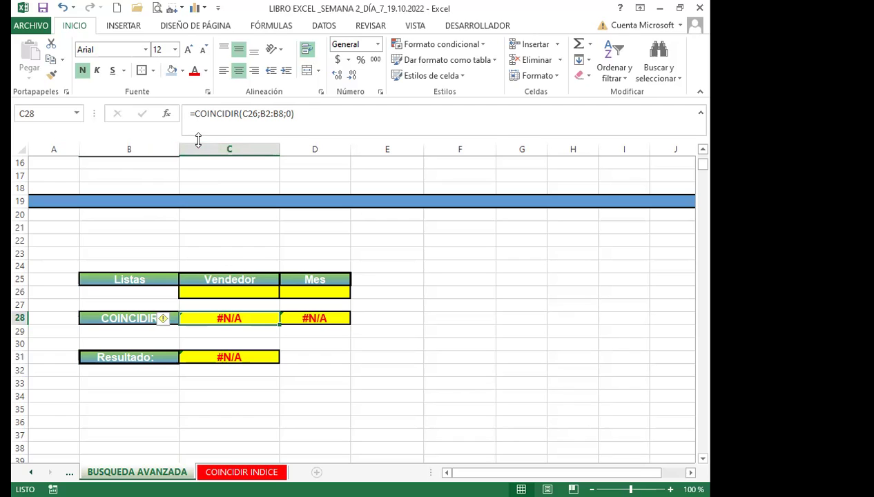
Wrap C28's COINCIDIR formula in SI.ERROR with a " " fallback so it shows blank.
{"action": "left_click", "coordinate": [194, 113]}
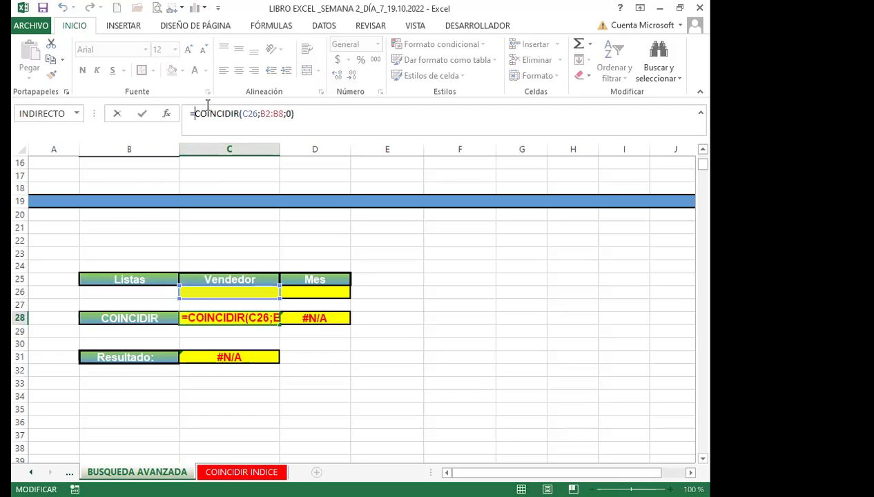
{"action": "type", "text": "SI"}
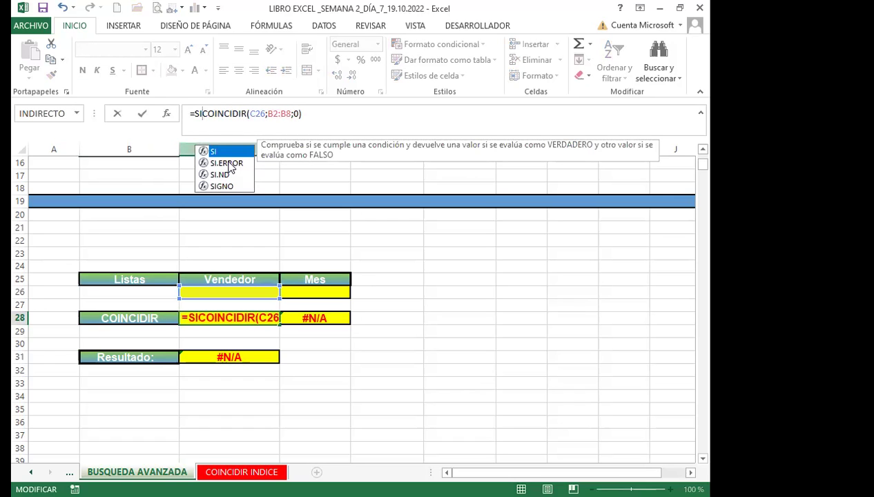
{"action": "left_click", "coordinate": [227, 164]}
{"action": "double_click", "coordinate": [228, 163]}
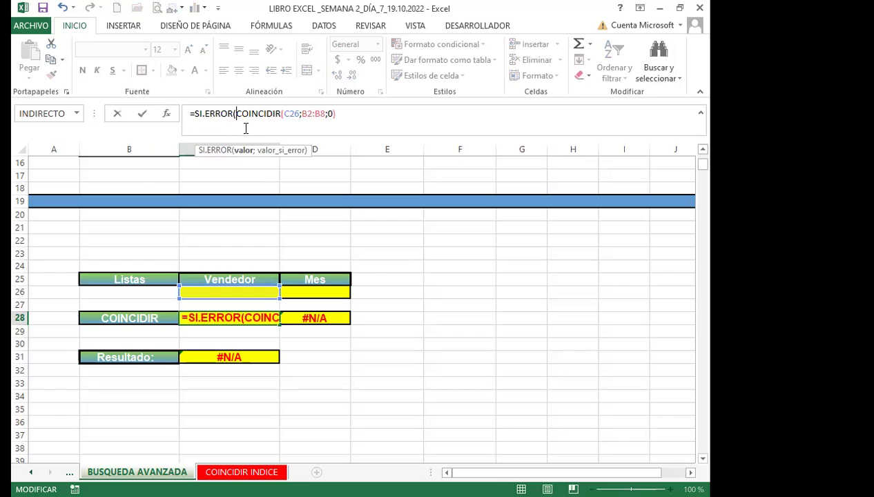
{"action": "left_click", "coordinate": [340, 114]}
{"action": "type", "text": ";"}
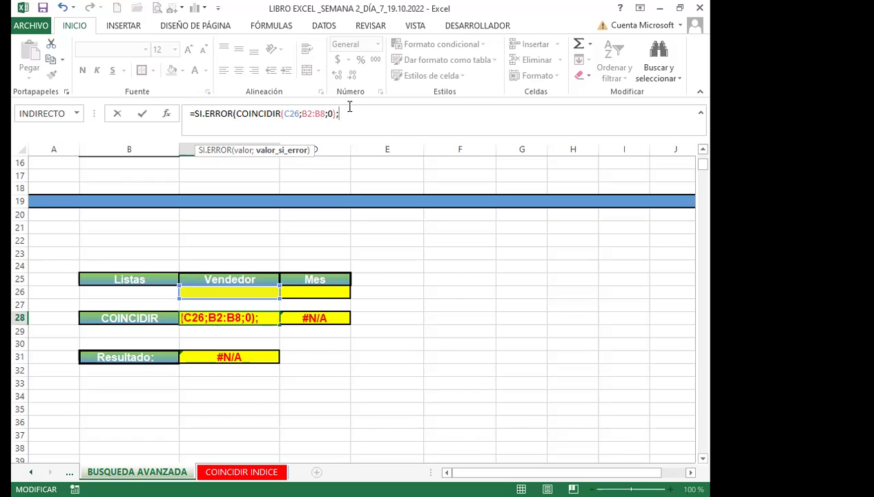
{"action": "type", "text": "\""}
{"action": "type", "text": "\")"}
{"action": "key", "text": "Return"}
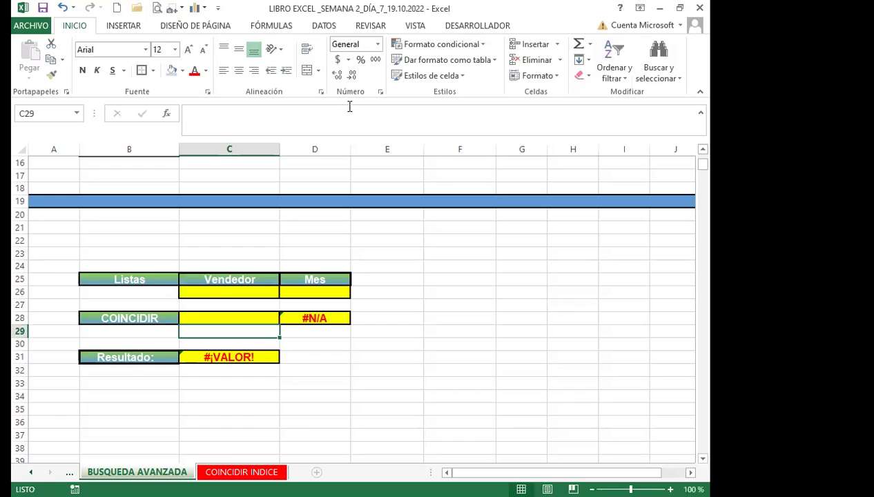
{"action": "left_click", "coordinate": [229, 315]}
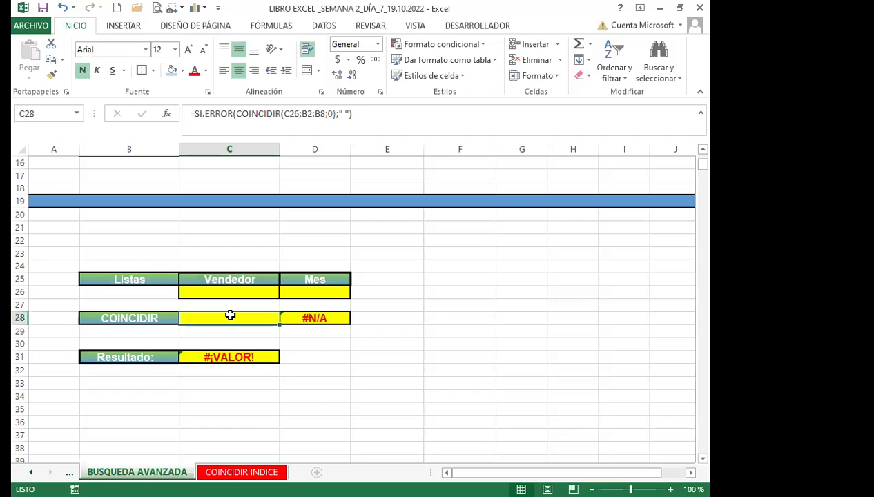
Wrap D28's COINCIDIR formula in SI.ERROR with a " " fallback as well.
{"action": "left_click", "coordinate": [314, 317]}
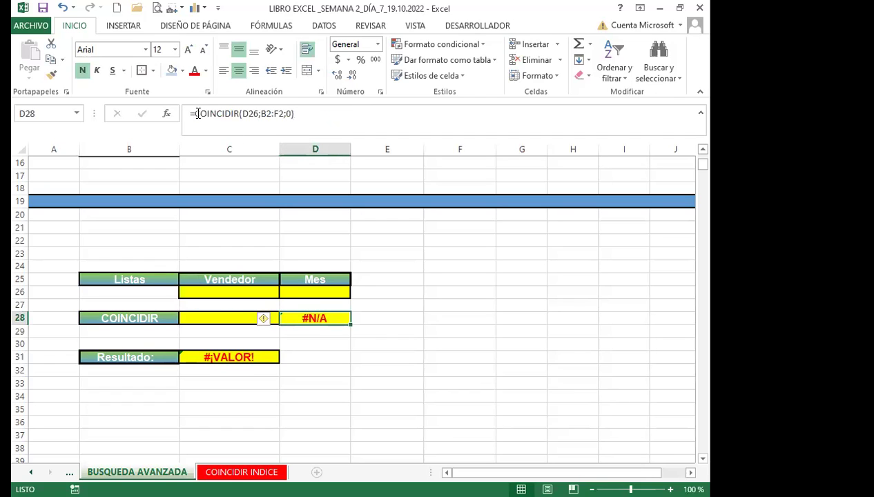
{"action": "left_click", "coordinate": [197, 113]}
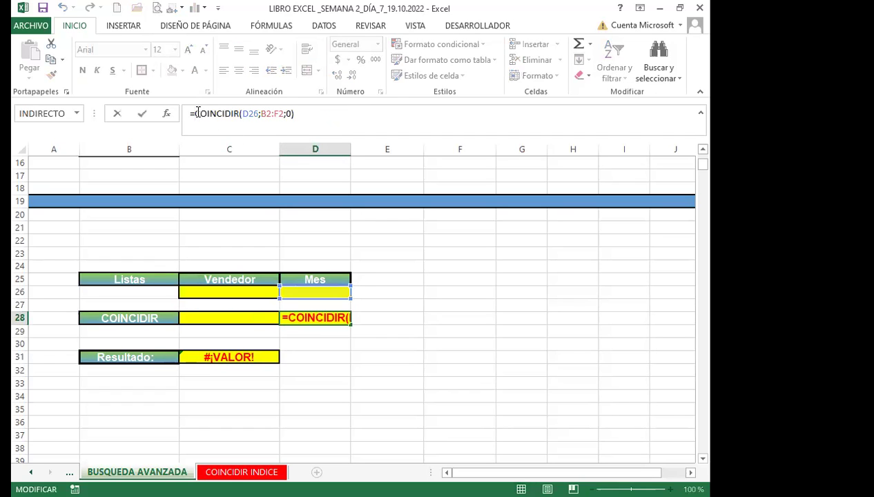
{"action": "type", "text": "SI"}
{"action": "key", "text": "Down"}
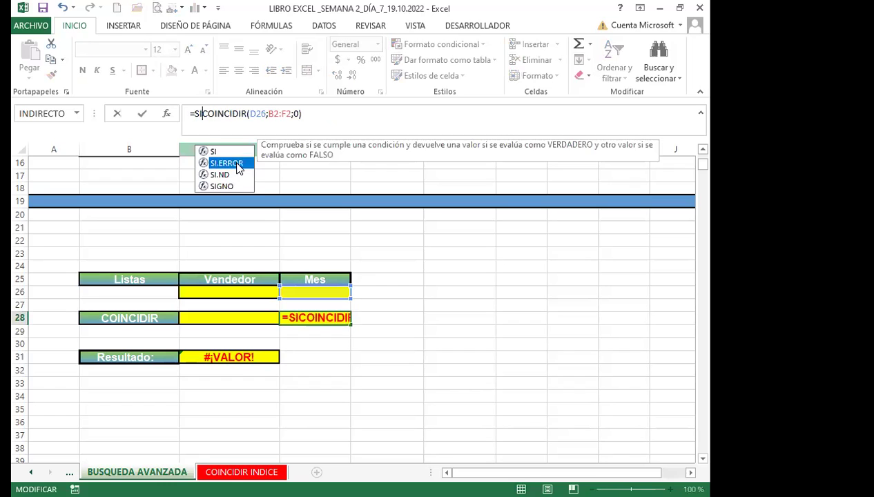
{"action": "key", "text": "Tab"}
{"action": "left_click", "coordinate": [339, 114]}
{"action": "type", "text": ";"}
{"action": "type", "text": "\""}
{"action": "type", "text": ")"}
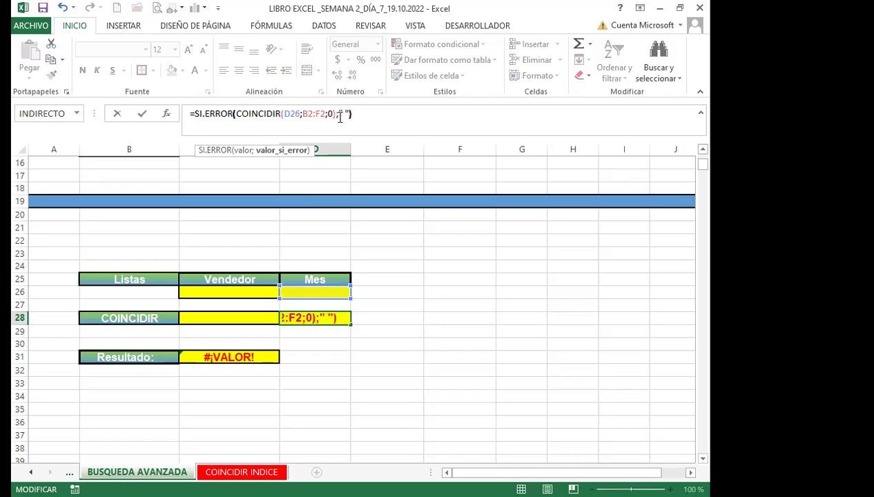
{"action": "key", "text": "Return"}
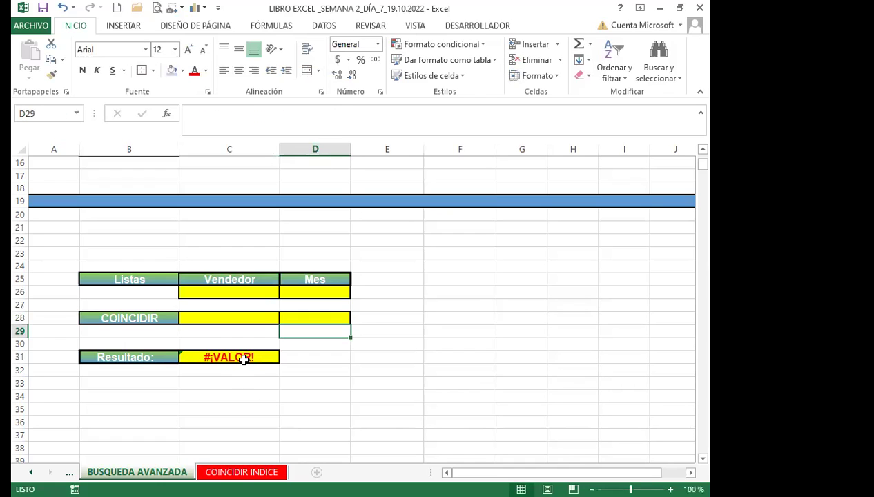
{"action": "left_click", "coordinate": [239, 356]}
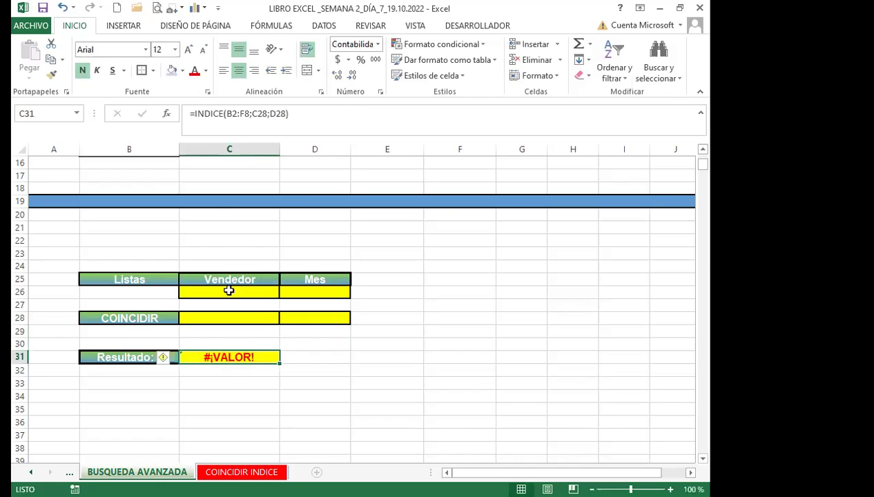
Wrap C31's INDICE formula in SI.ERROR with ;" " so Resultado shows blank instead of #¡VALOR!
{"action": "left_click", "coordinate": [205, 112]}
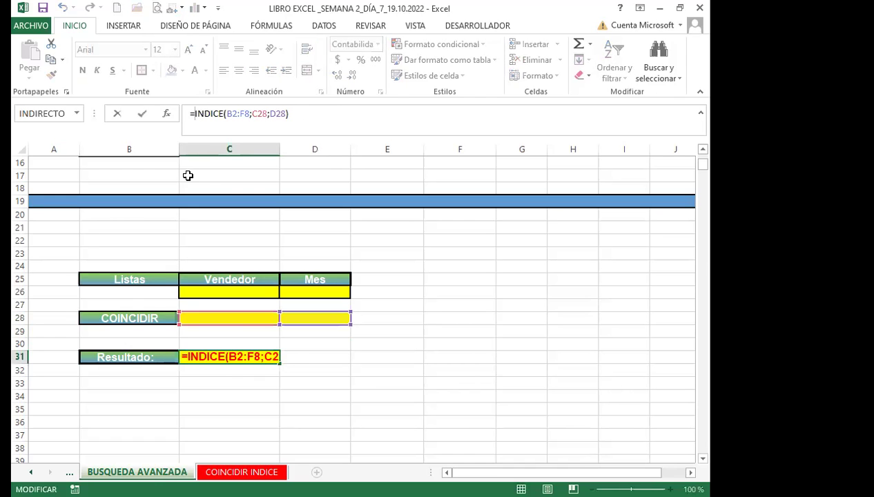
{"action": "type", "text": "SI"}
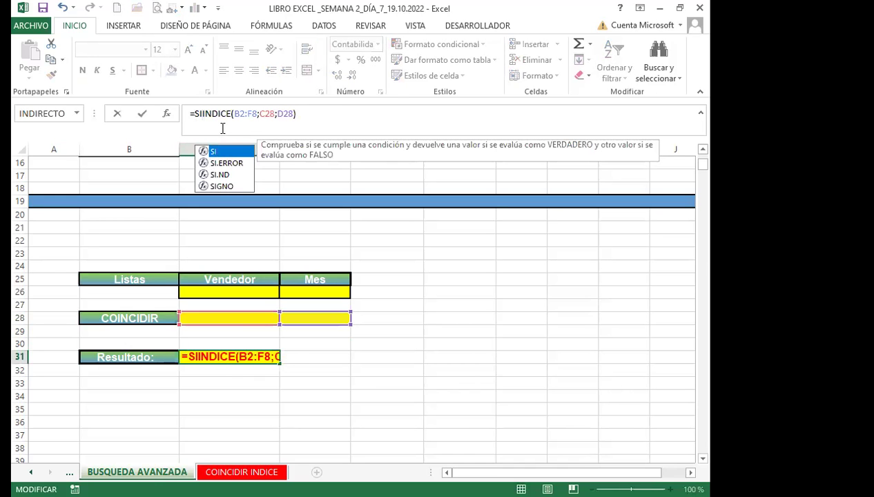
{"action": "key", "text": "BackSpace"}
{"action": "key", "text": "BackSpace"}
{"action": "type", "text": "E"}
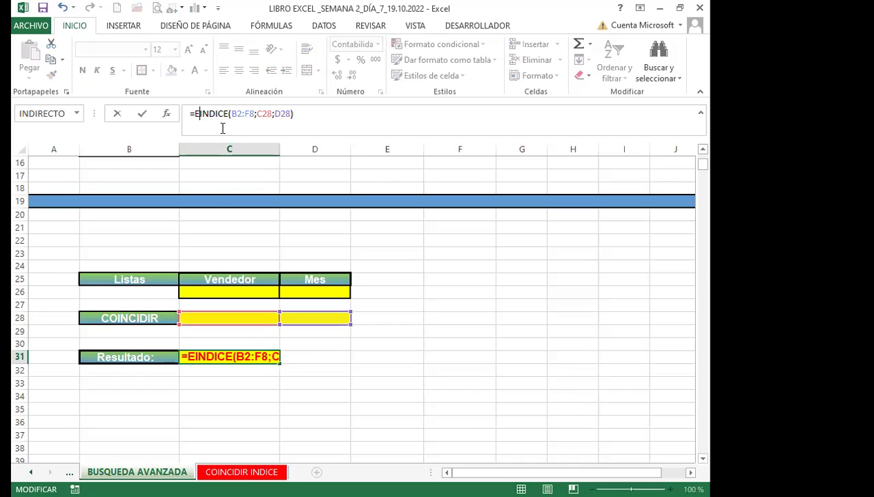
{"action": "type", "text": "R"}
{"action": "key", "text": "BackSpace"}
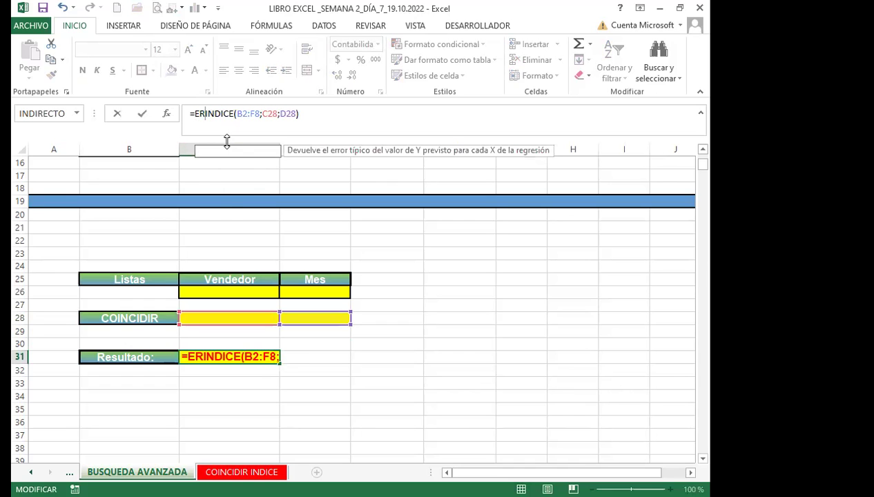
{"action": "key", "text": "BackSpace"}
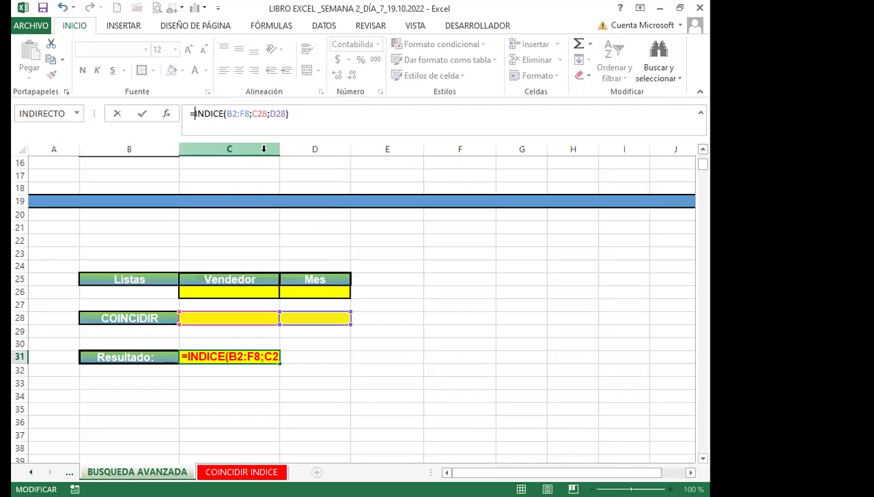
{"action": "type", "text": "SI"}
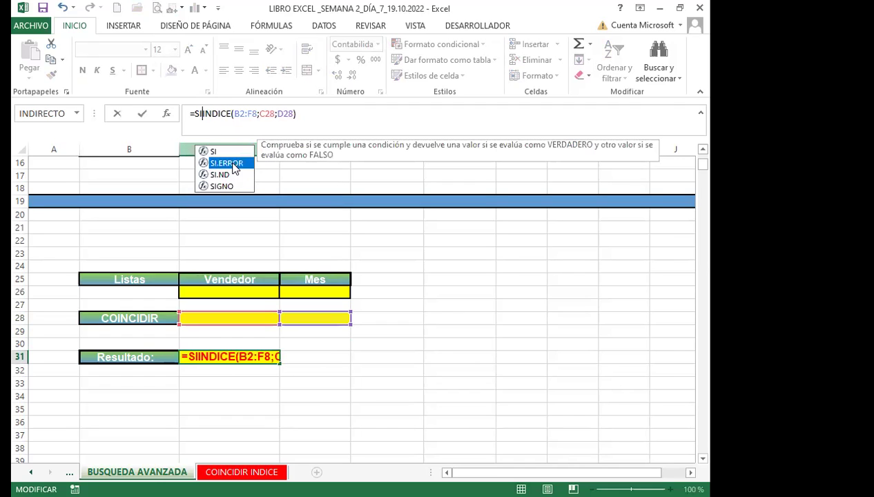
{"action": "key", "text": "Tab"}
{"action": "left_click", "coordinate": [338, 112]}
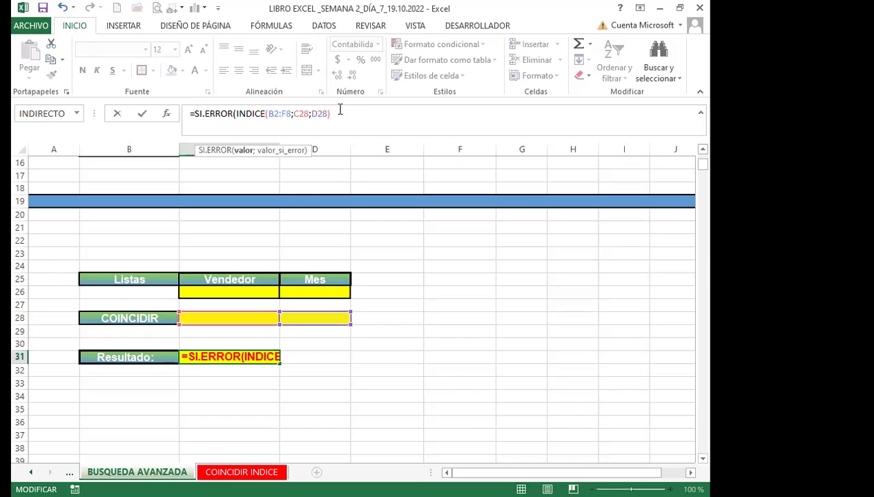
{"action": "type", "text": ";"}
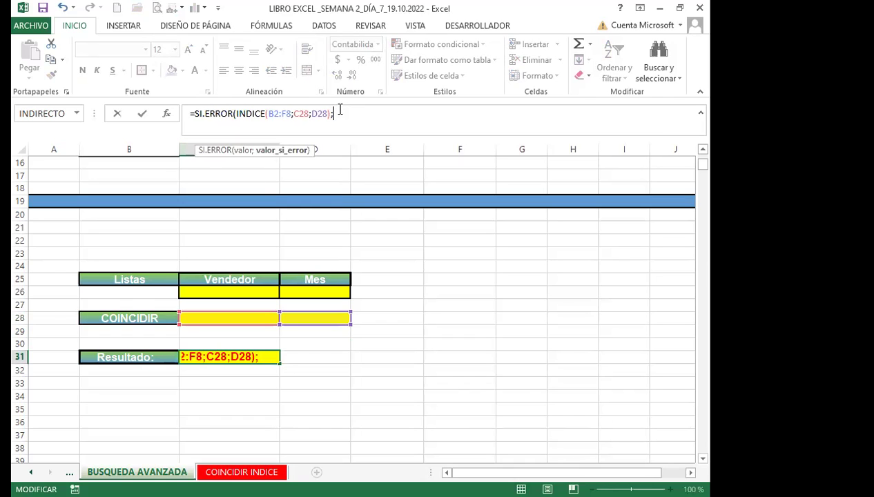
{"action": "type", "text": "\" \")"}
{"action": "key", "text": "Return"}
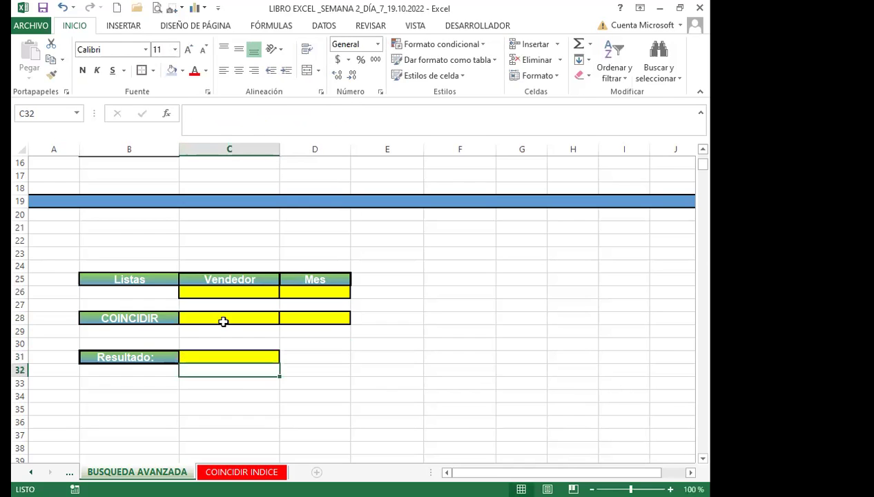
{"action": "left_click", "coordinate": [221, 319]}
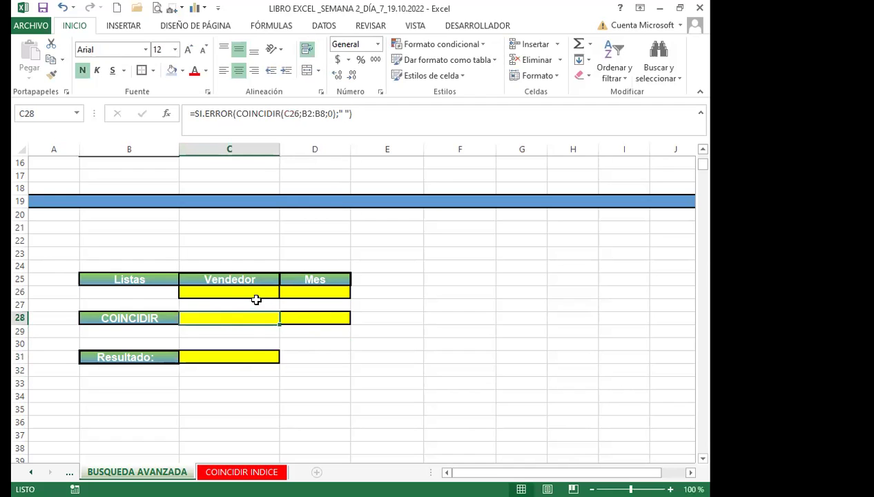
Pick the seller in C26 and Febrero in D26 from their dropdown lists.
{"action": "left_click", "coordinate": [263, 294]}
{"action": "left_click", "coordinate": [285, 293]}
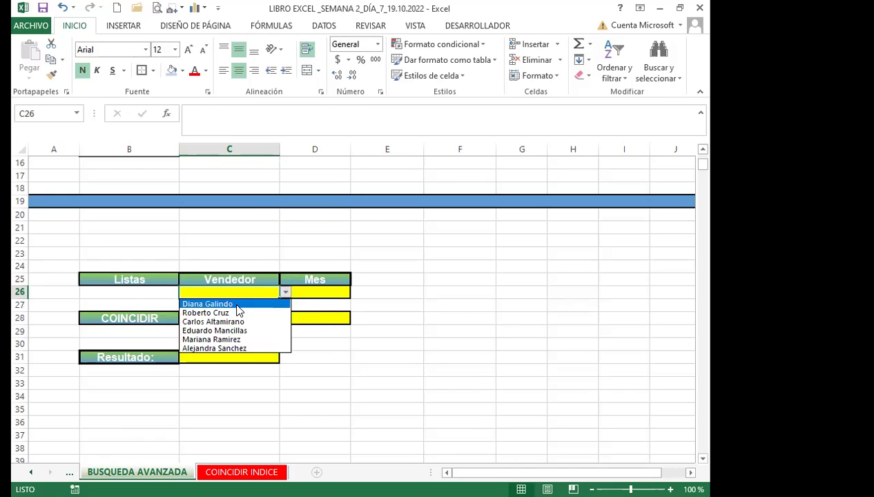
{"action": "left_click", "coordinate": [281, 302]}
{"action": "left_click", "coordinate": [326, 293]}
{"action": "left_click", "coordinate": [356, 293]}
{"action": "left_click", "coordinate": [275, 312]}
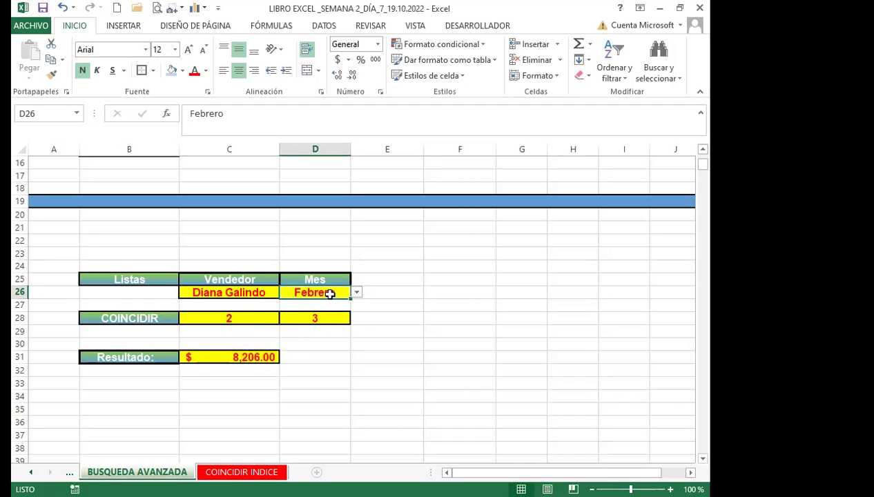
Clear the month to test blank results, then reselect Febrero, giving a Resultado of $8,206.00.
{"action": "key", "text": "Delete"}
{"action": "left_click", "coordinate": [363, 329]}
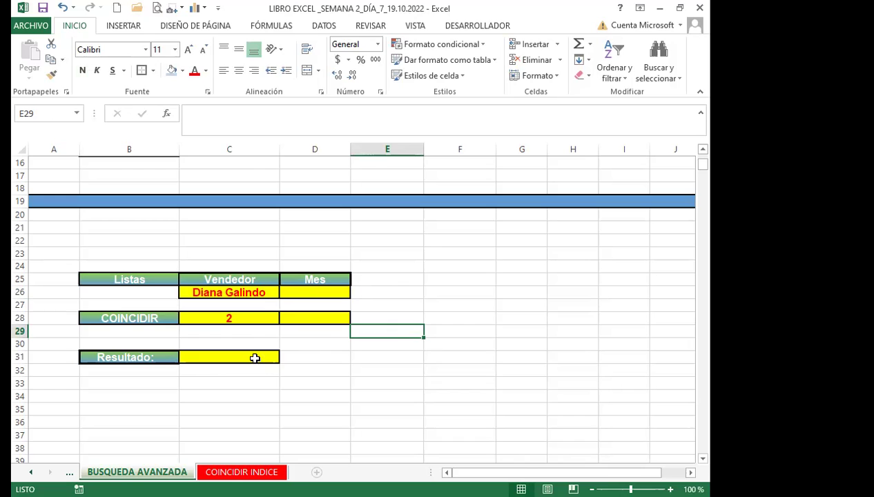
{"action": "left_click", "coordinate": [305, 292]}
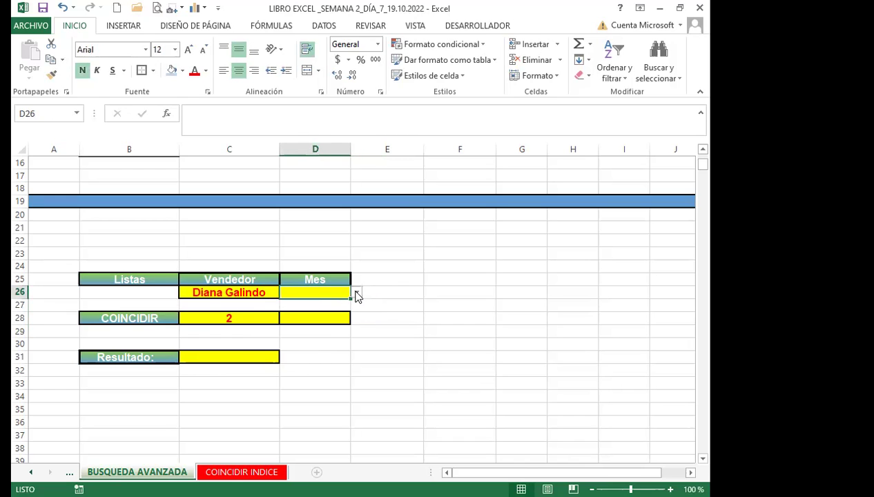
{"action": "left_click", "coordinate": [356, 293]}
{"action": "left_click", "coordinate": [286, 311]}
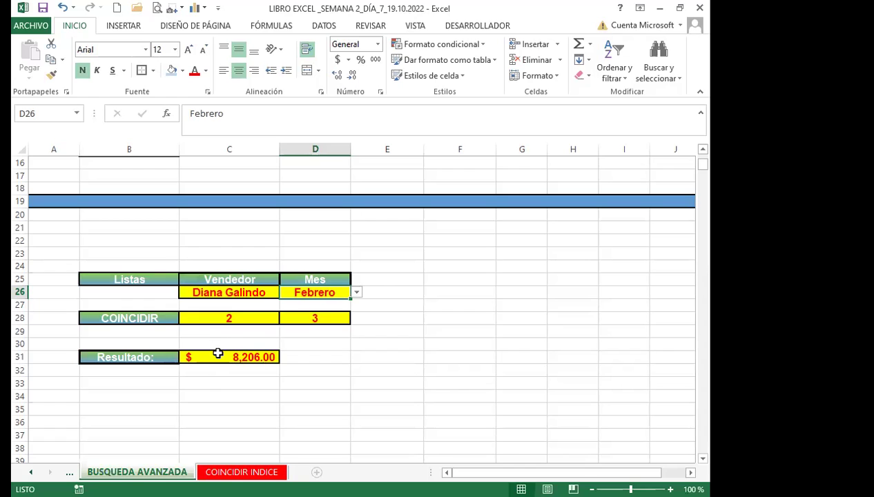
{"action": "left_click", "coordinate": [214, 358]}
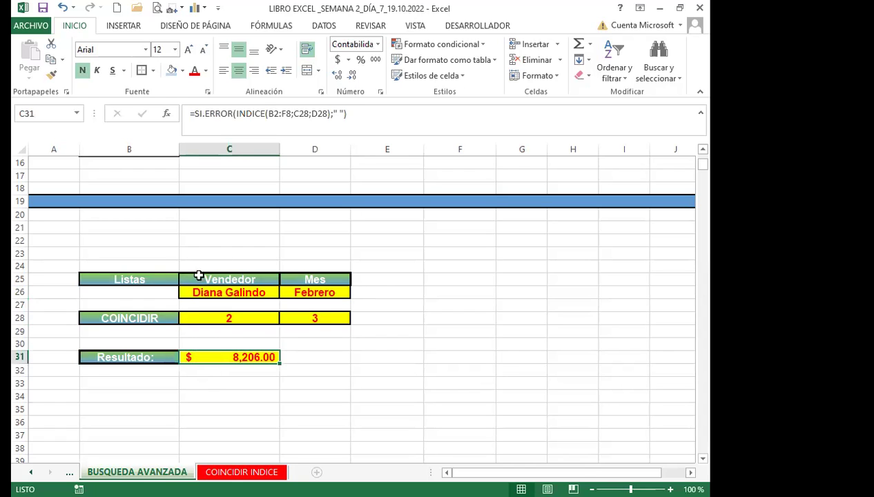
{"action": "left_click", "coordinate": [387, 321]}
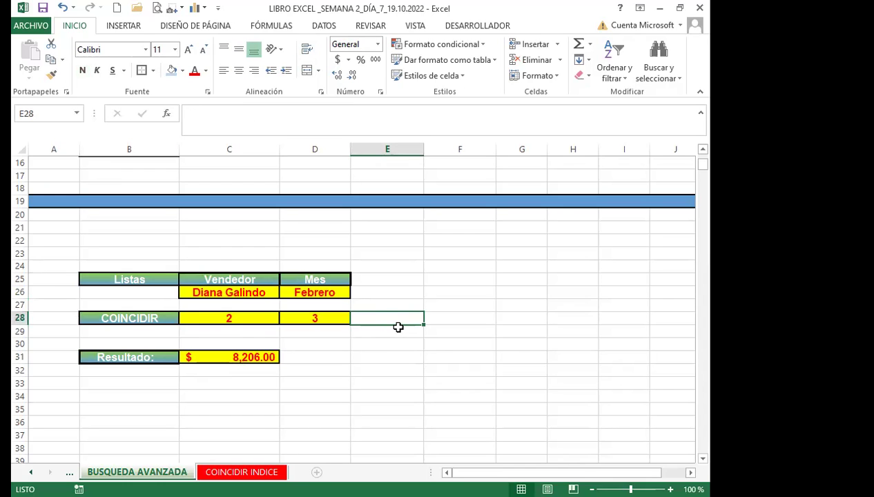
Delete the seller in C26 and month in D26 so the position and Resultado cells show blank.
{"action": "scroll", "coordinate": [398, 327], "scroll_direction": "up", "scroll_amount": 5}
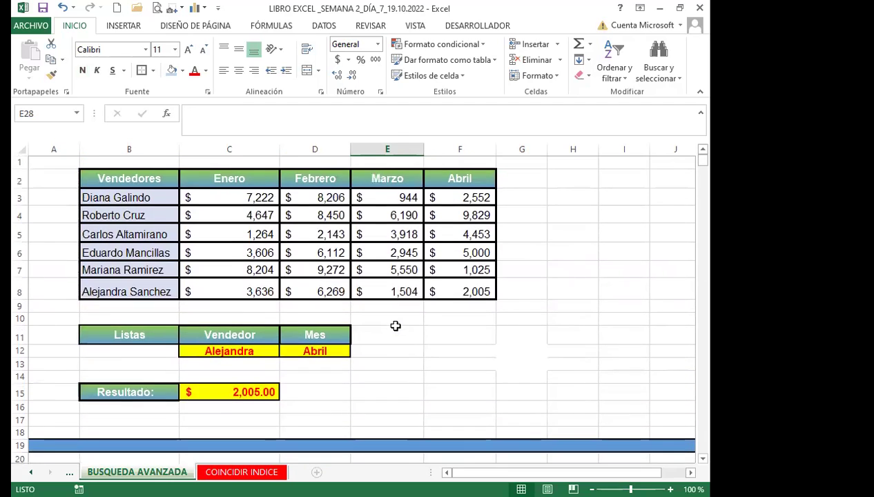
{"action": "scroll", "coordinate": [396, 326], "scroll_direction": "down", "scroll_amount": 6}
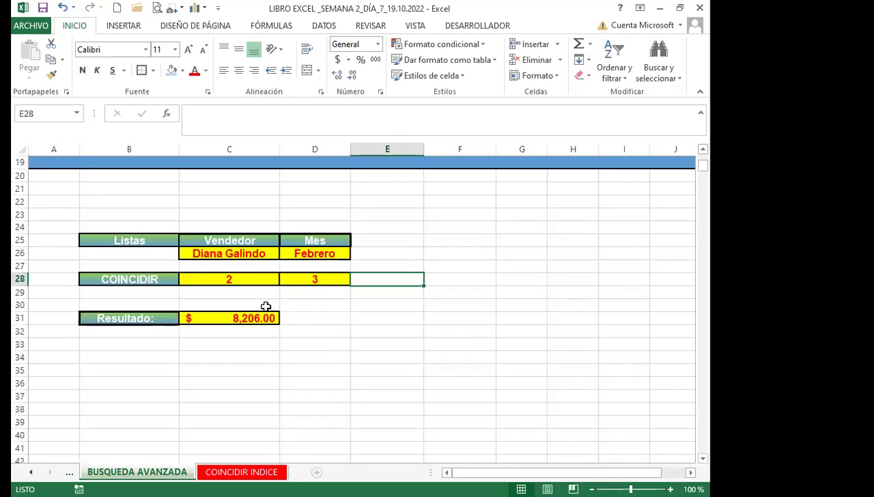
{"action": "left_click", "coordinate": [250, 253]}
{"action": "key", "text": "Delete"}
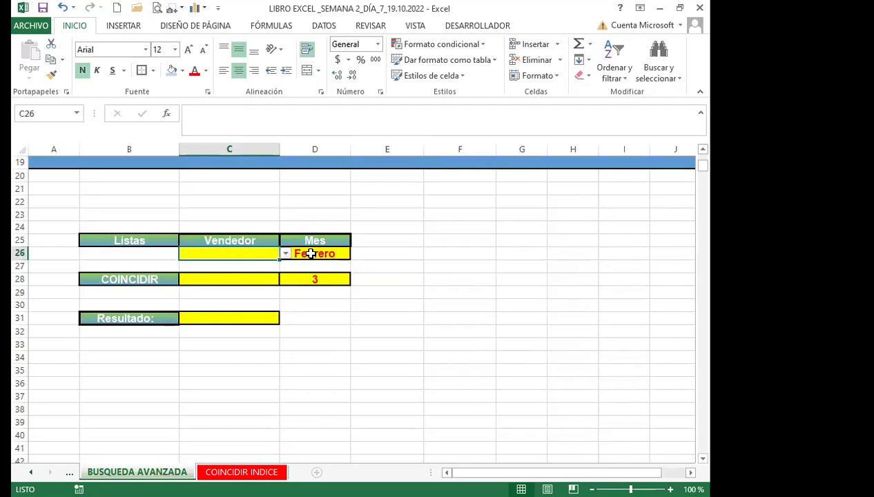
{"action": "left_click", "coordinate": [308, 254]}
{"action": "key", "text": "Delete"}
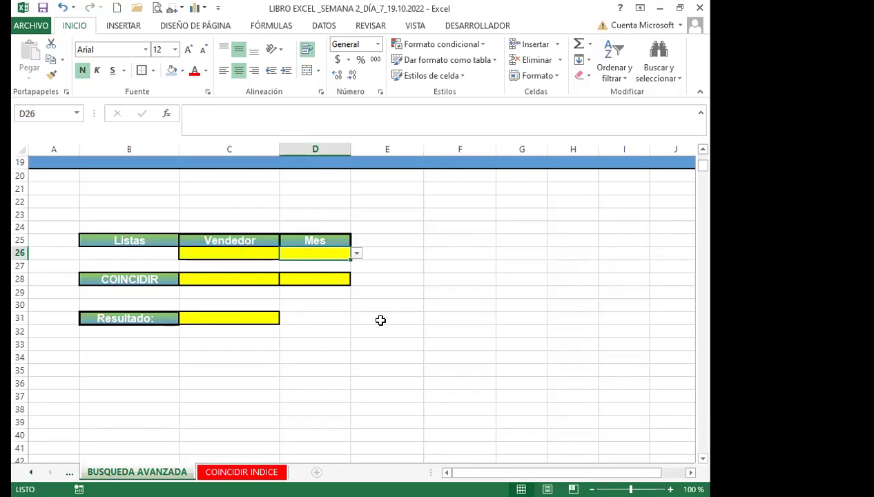
{"action": "scroll", "coordinate": [399, 323], "scroll_direction": "up", "scroll_amount": 3}
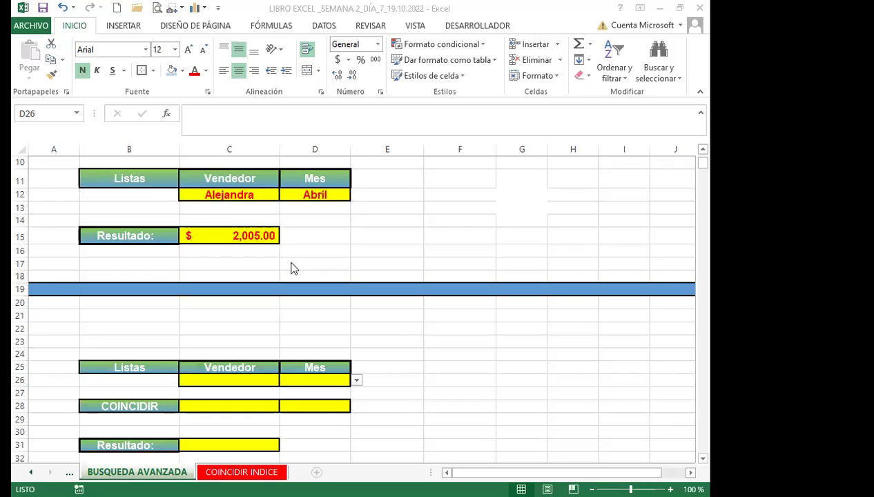
{"action": "scroll", "coordinate": [384, 338], "scroll_direction": "down", "scroll_amount": 1}
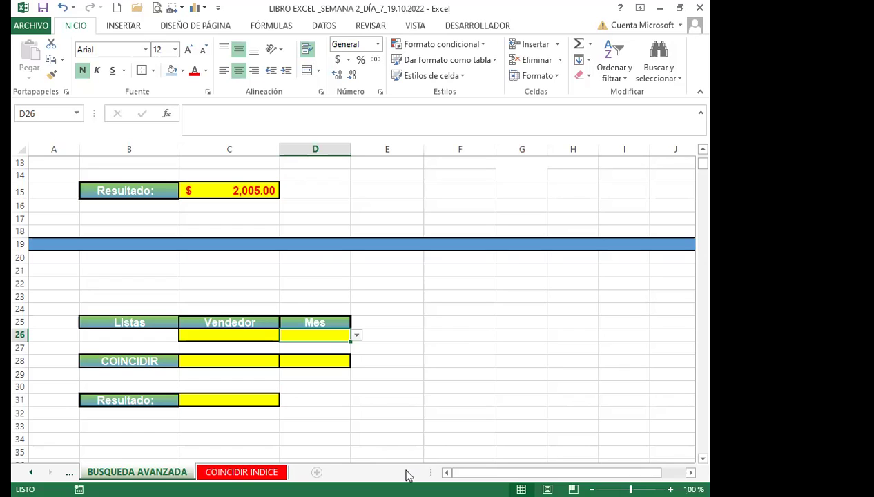
{"action": "key", "text": "alt+Tab"}
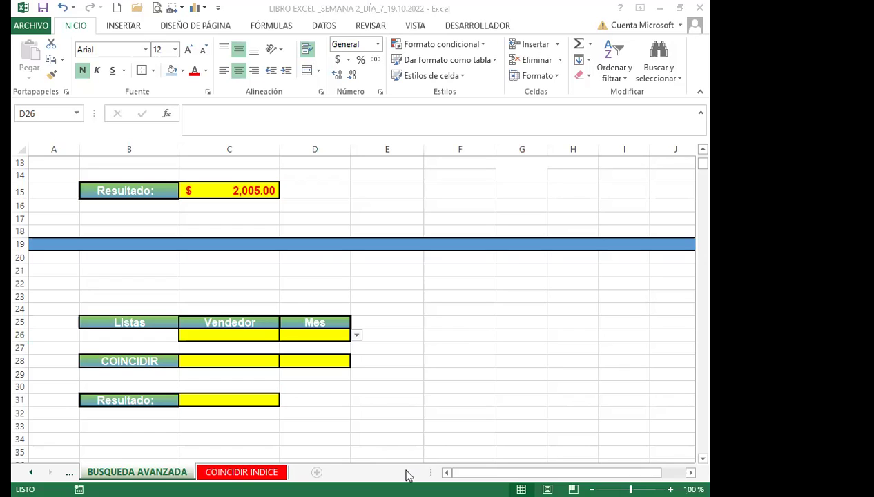